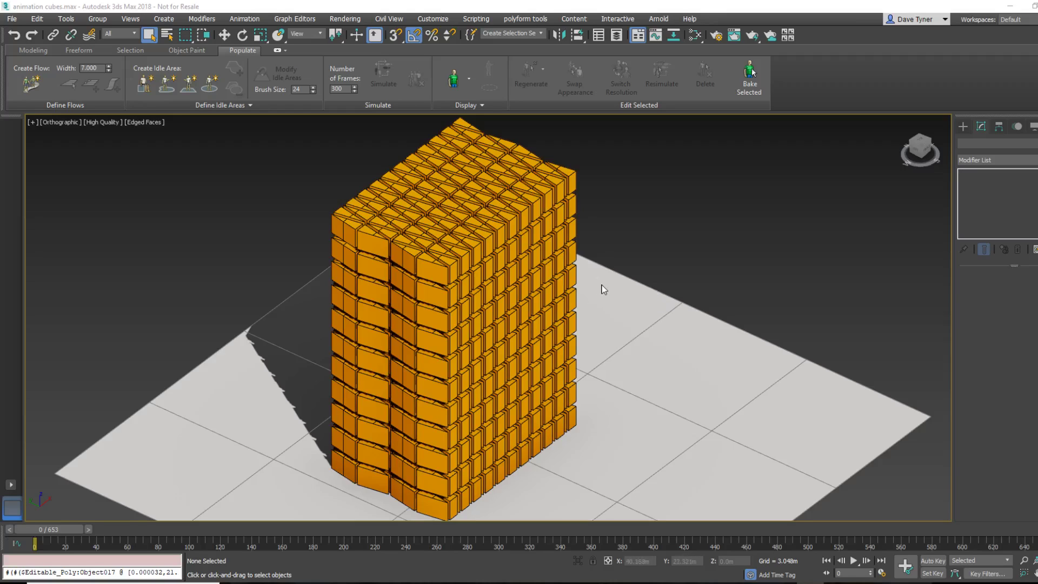
Pan sideways and orbit down to view the orange cube tower from a lower, frontal angle
{"action": "middle_click_drag", "start_coordinate": [606, 287], "coordinate": [633, 283]}
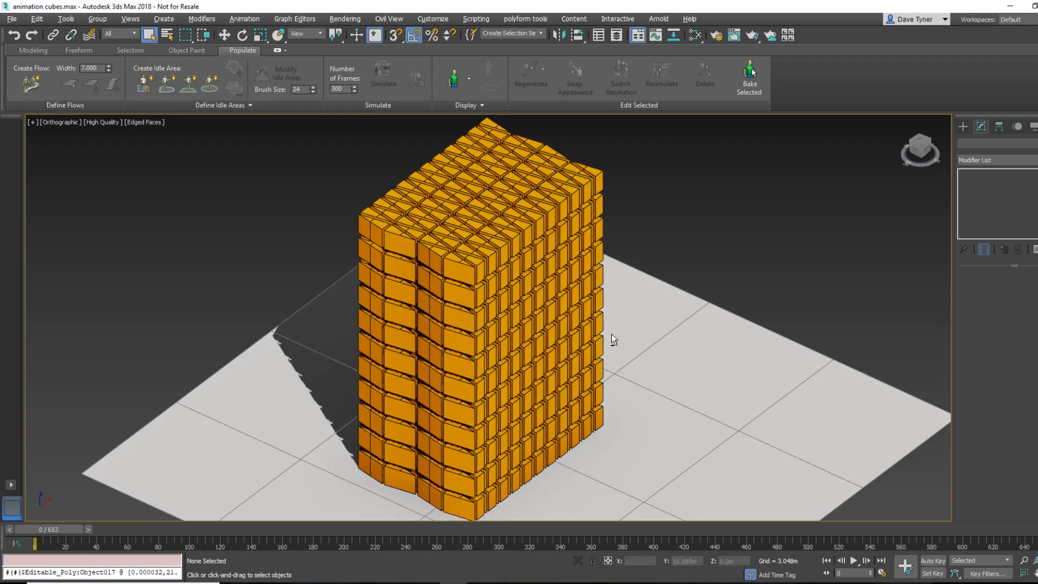
{"action": "middle_click_drag", "start_coordinate": [614, 335], "coordinate": [652, 355], "text": "alt"}
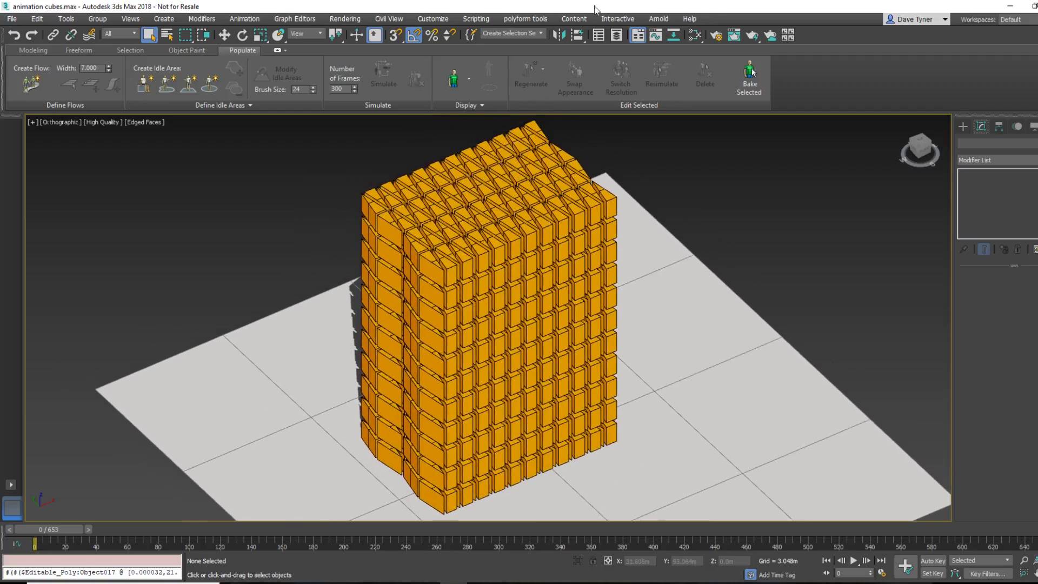
Run the PolyAnimator.ms script through Scripting > Run Script
{"action": "left_click", "coordinate": [475, 19]}
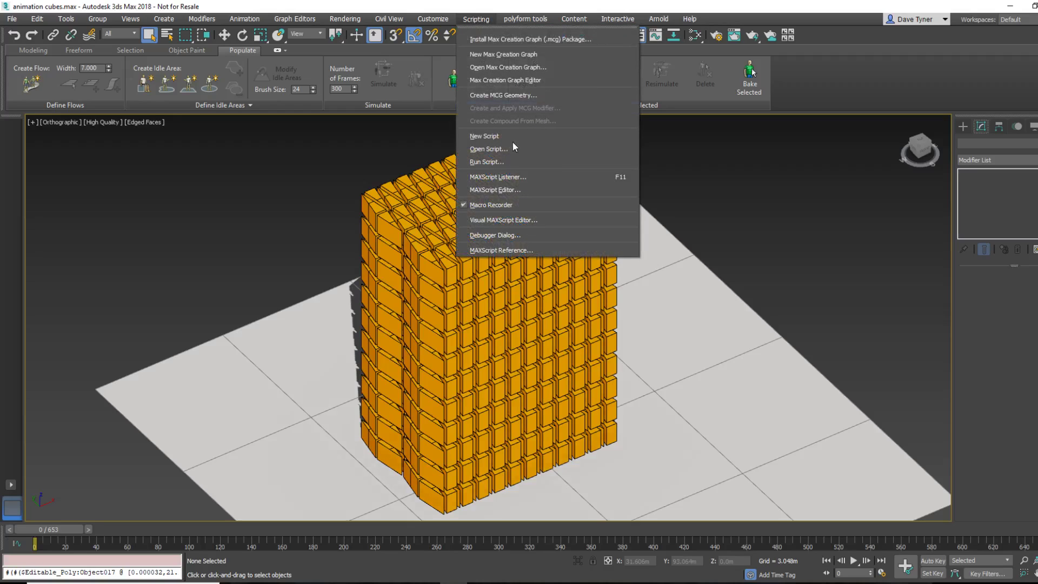
{"action": "left_click", "coordinate": [513, 162]}
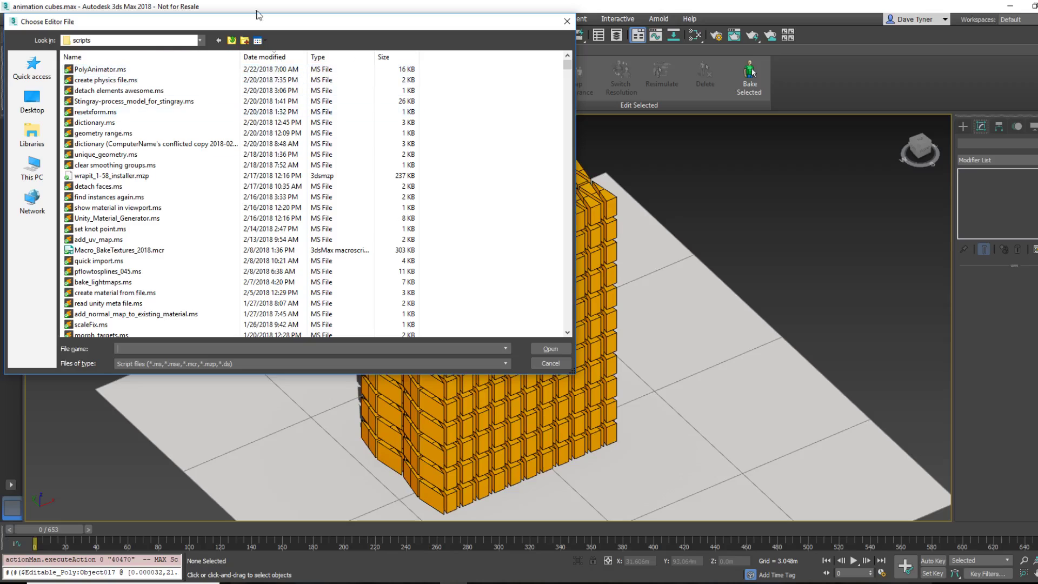
{"action": "double_click", "coordinate": [99, 70]}
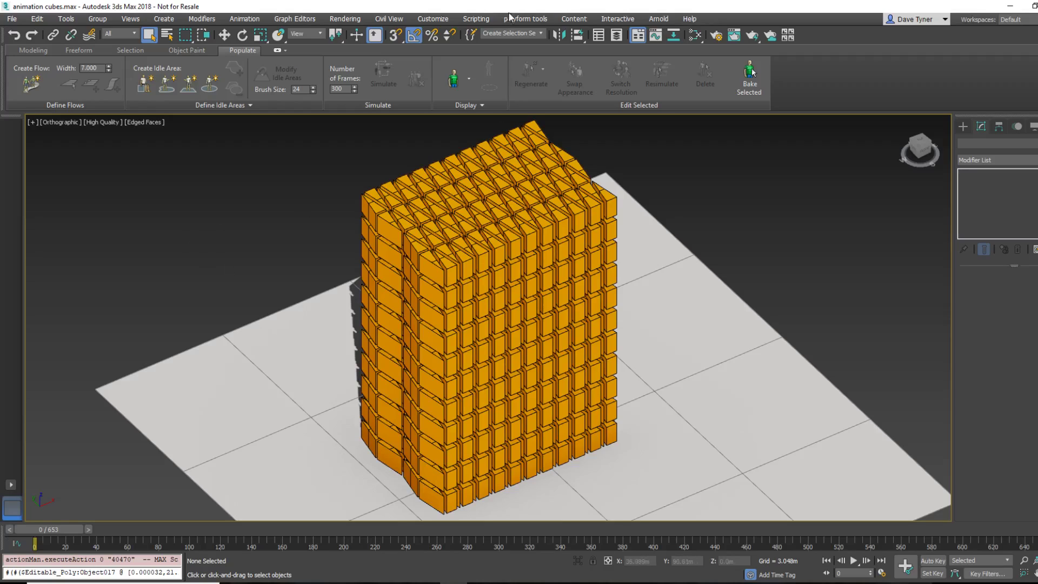
In Customize User Interface, create a new menu named 'testing'
{"action": "left_click", "coordinate": [430, 20]}
{"action": "left_click", "coordinate": [437, 39]}
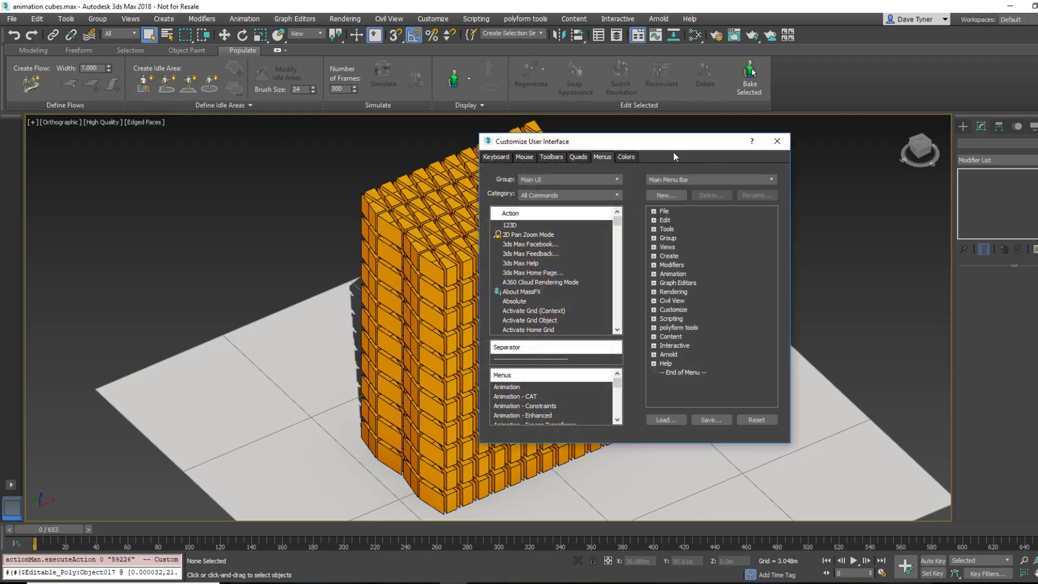
{"action": "left_click_drag", "start_coordinate": [668, 142], "coordinate": [378, 144]}
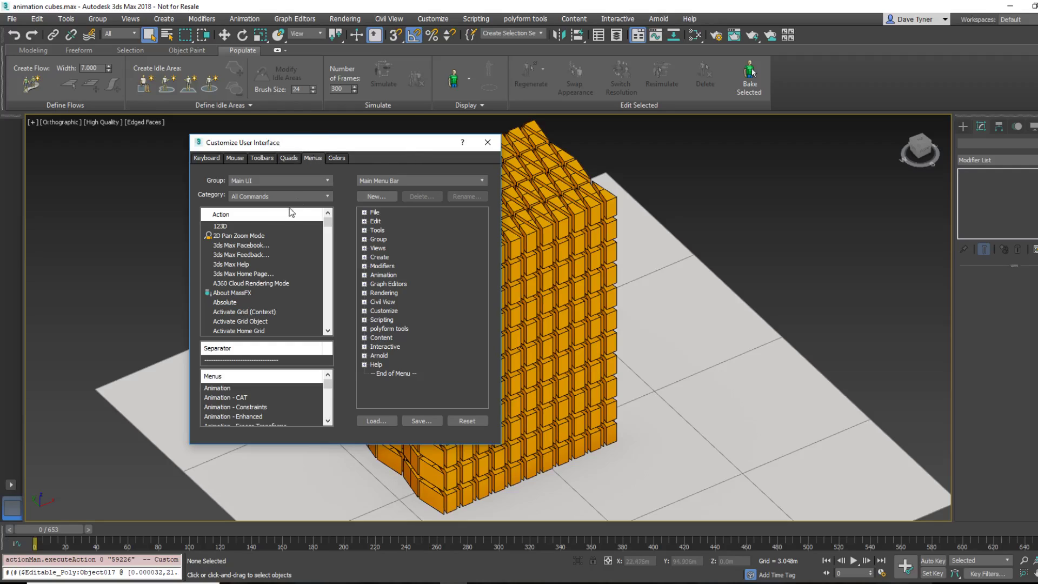
{"action": "left_click", "coordinate": [373, 197]}
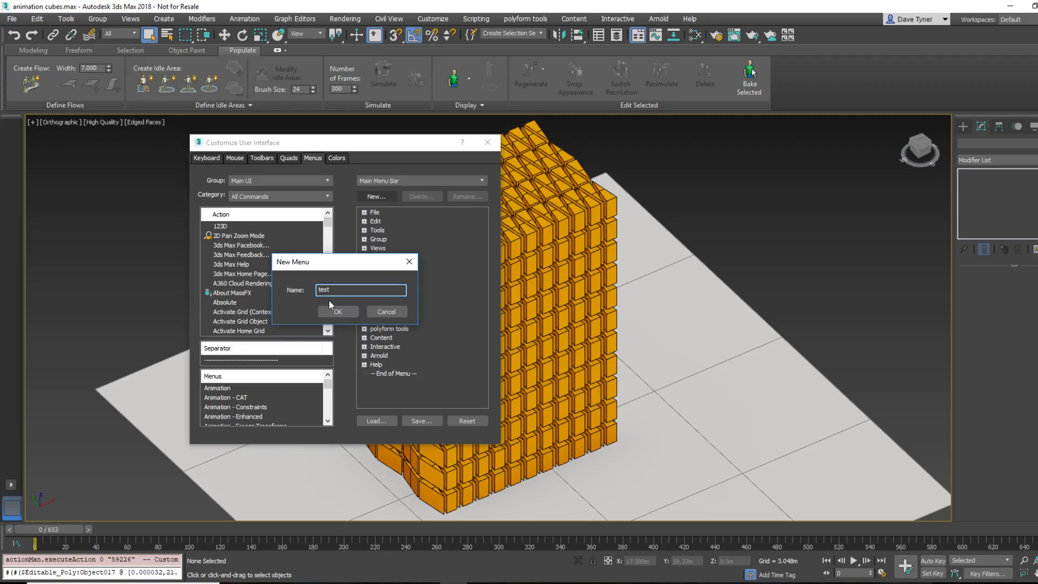
{"action": "type", "text": "testing"}
{"action": "left_click", "coordinate": [338, 312]}
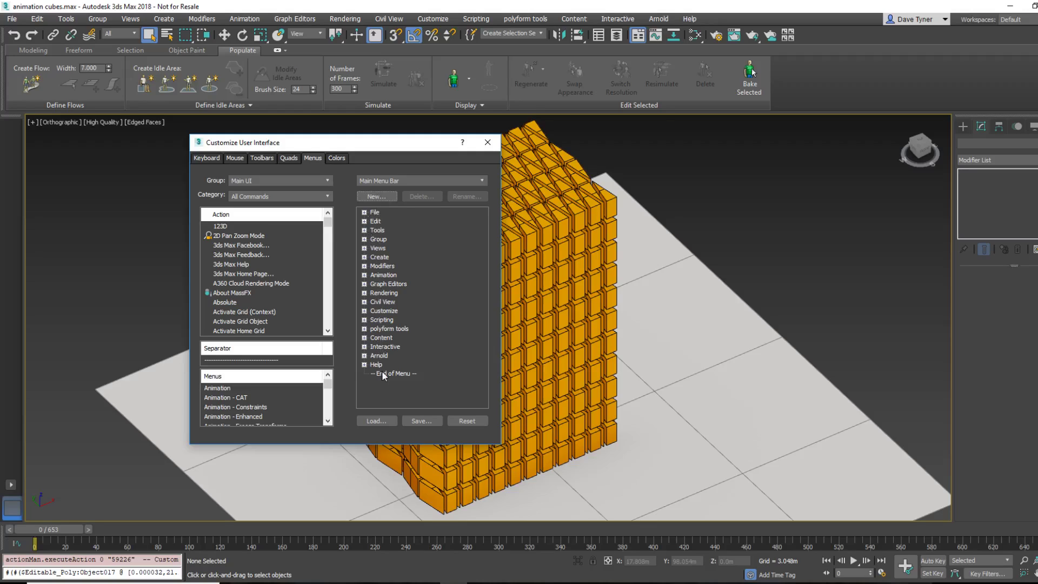
Scroll the Menus list down and select the testing menu
{"action": "left_click_drag", "start_coordinate": [329, 392], "coordinate": [330, 401]}
{"action": "left_click", "coordinate": [255, 400]}
{"action": "scroll", "coordinate": [255, 403], "scroll_direction": "down", "scroll_amount": 1}
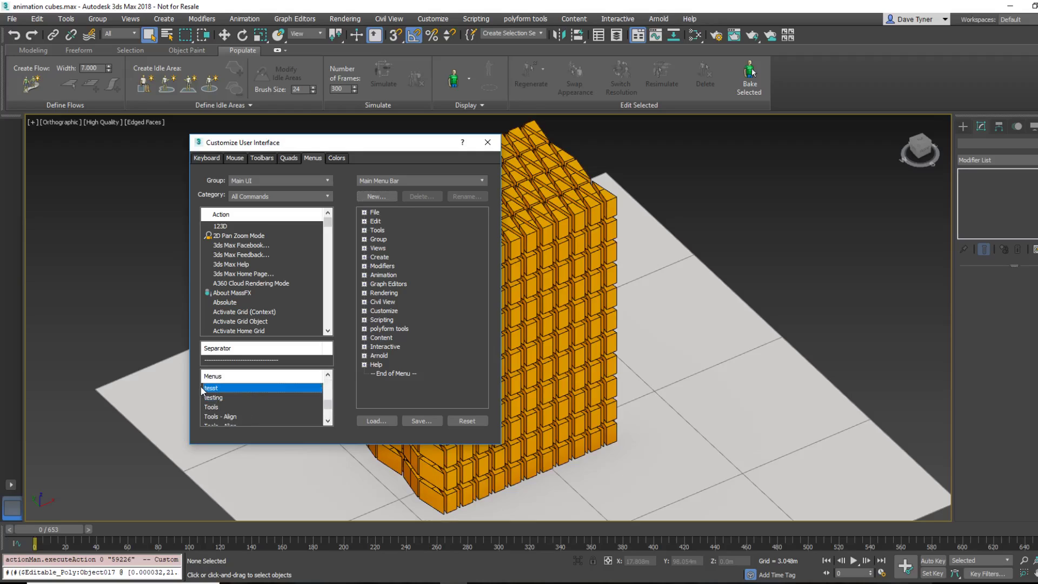
{"action": "left_click", "coordinate": [216, 398]}
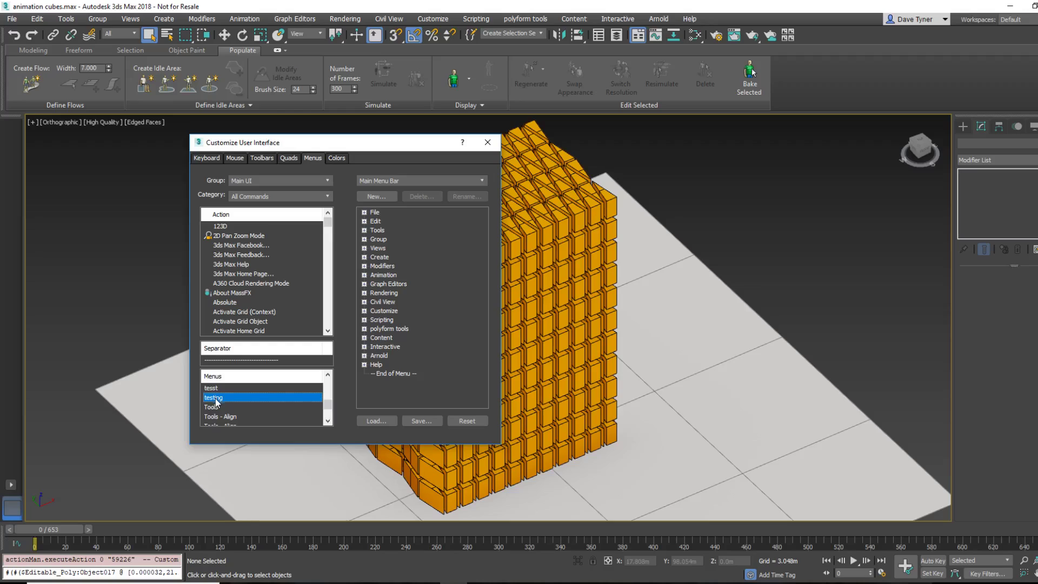
Add the testing menu to the Main Menu Bar and expand it
{"action": "left_click_drag", "start_coordinate": [219, 400], "coordinate": [397, 332]}
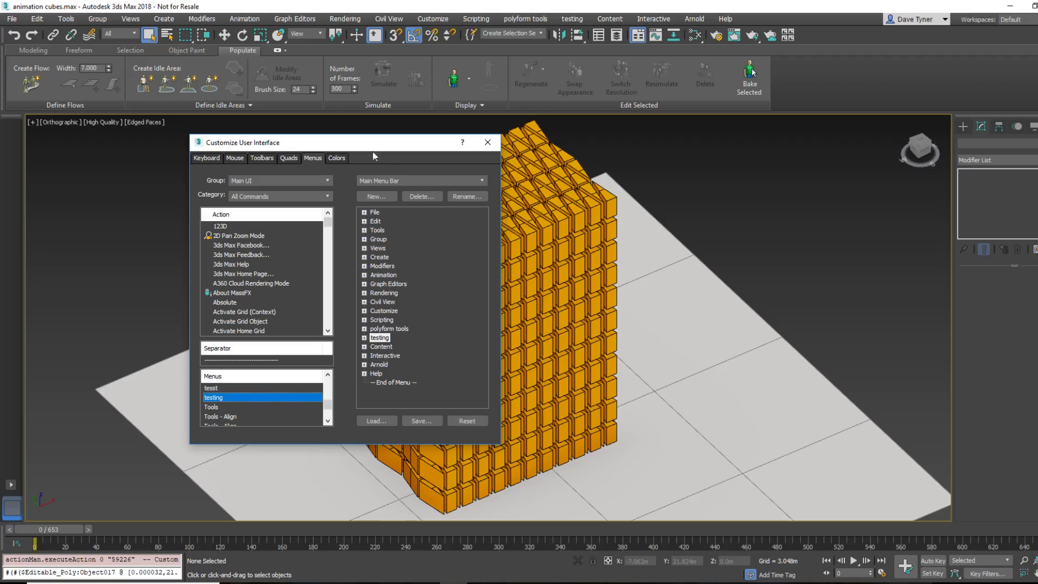
{"action": "double_click", "coordinate": [376, 337]}
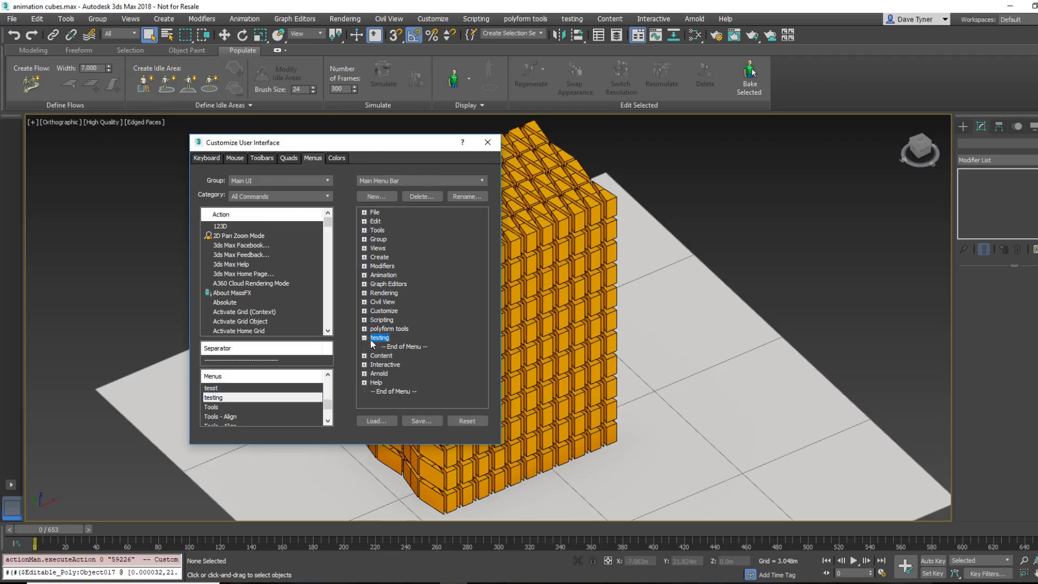
{"action": "left_click", "coordinate": [279, 194]}
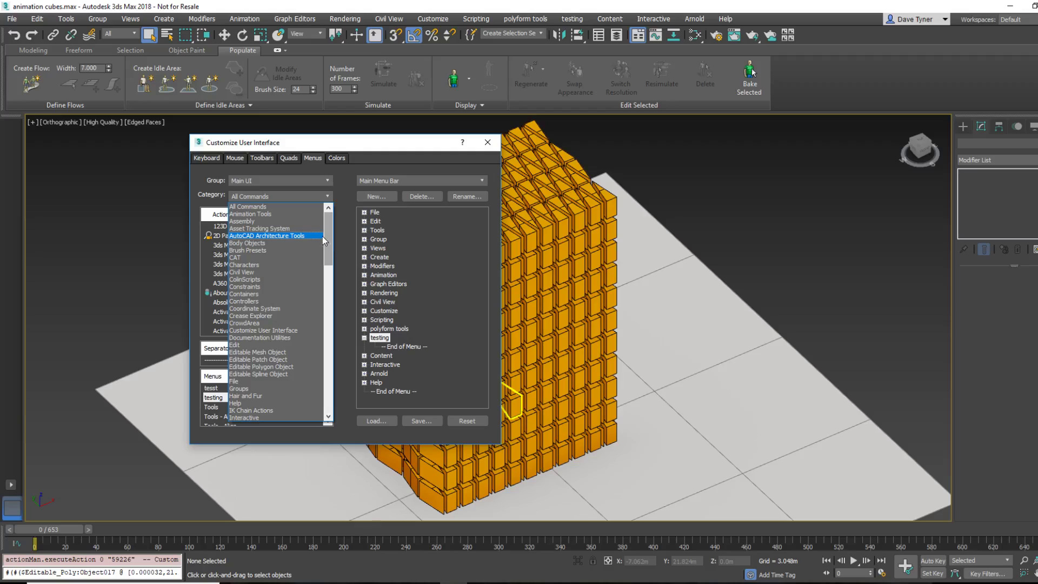
{"action": "left_click_drag", "start_coordinate": [328, 238], "coordinate": [333, 339]}
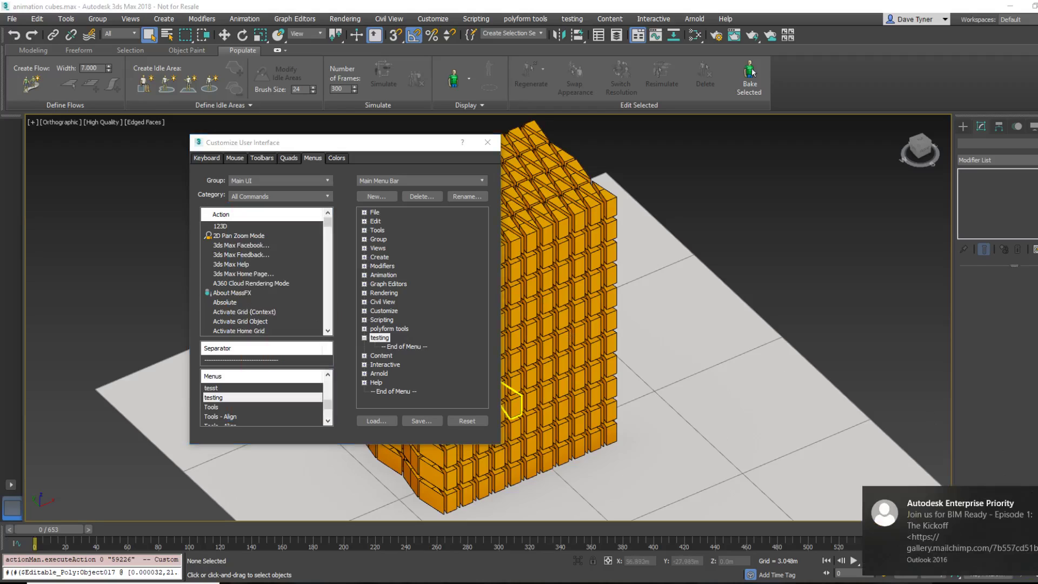
{"action": "left_click", "coordinate": [218, 167]}
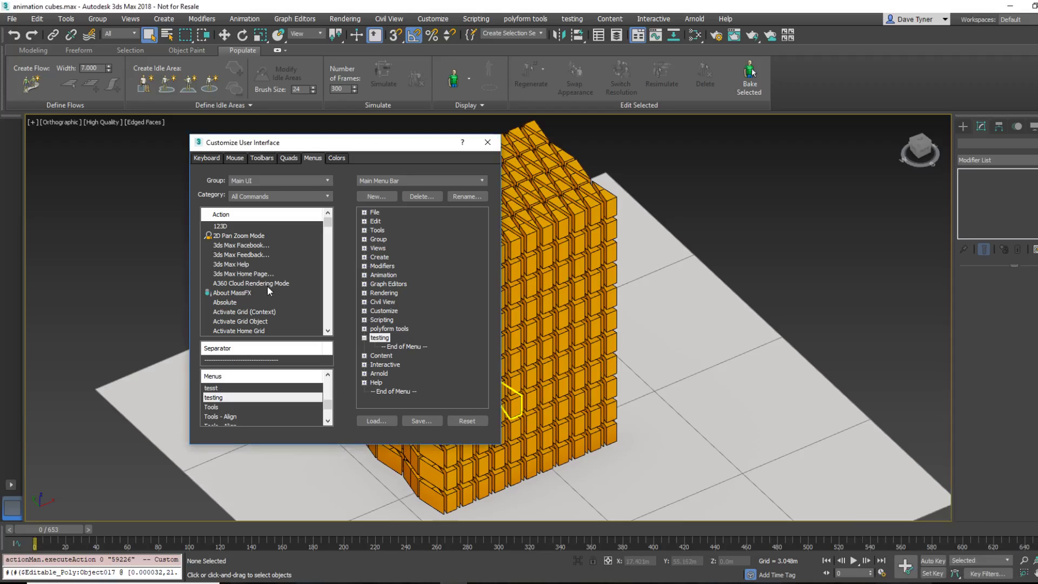
{"action": "left_click_drag", "start_coordinate": [324, 224], "coordinate": [324, 328]}
Filter commands to the PolyFormTools category and drag PolyFormAnimatorinator into the testing menu
{"action": "left_click", "coordinate": [327, 196]}
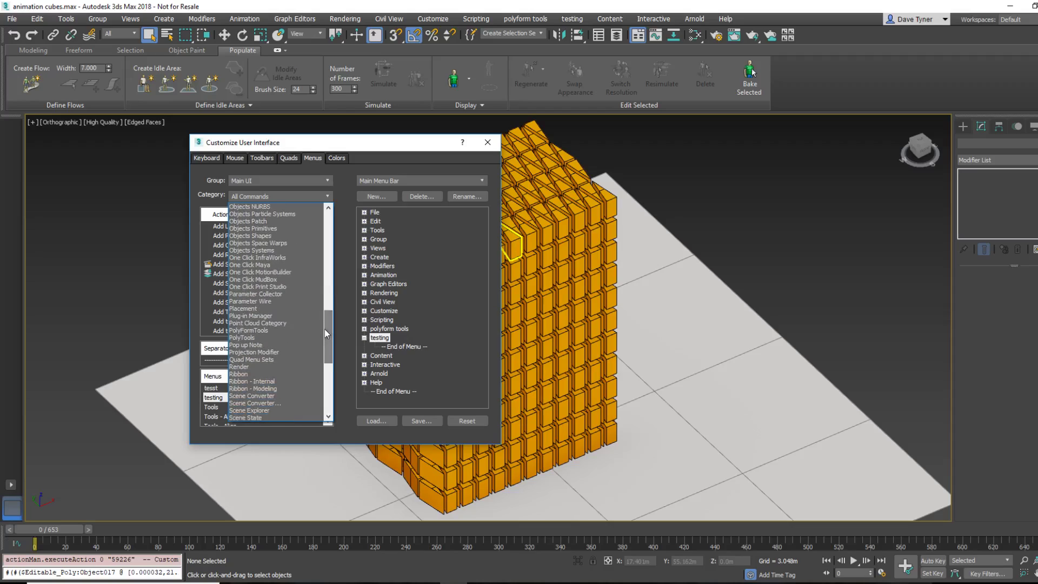
{"action": "left_click", "coordinate": [251, 331]}
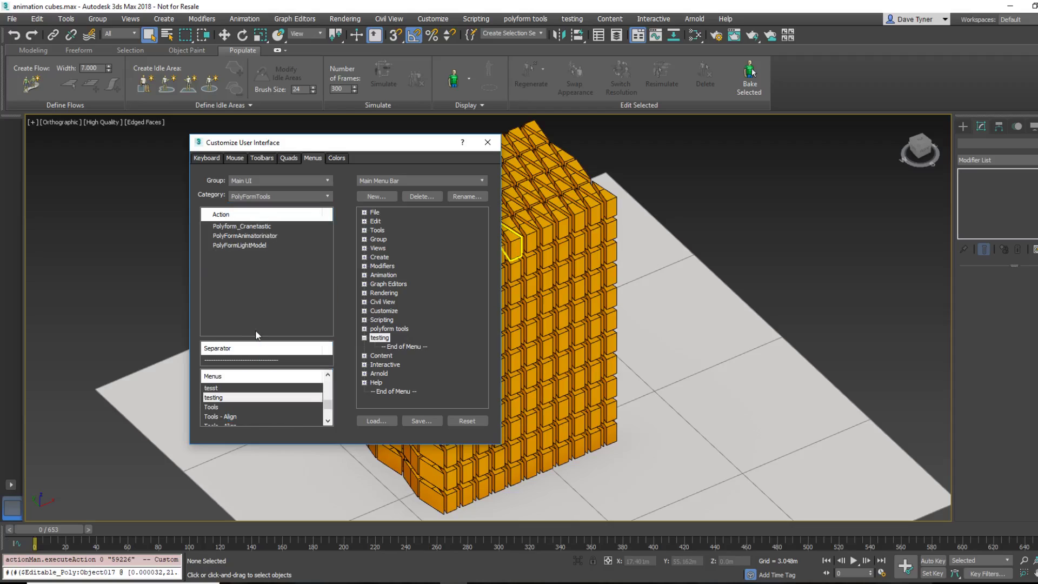
{"action": "left_click", "coordinate": [234, 236]}
{"action": "left_click_drag", "start_coordinate": [234, 238], "coordinate": [417, 345]}
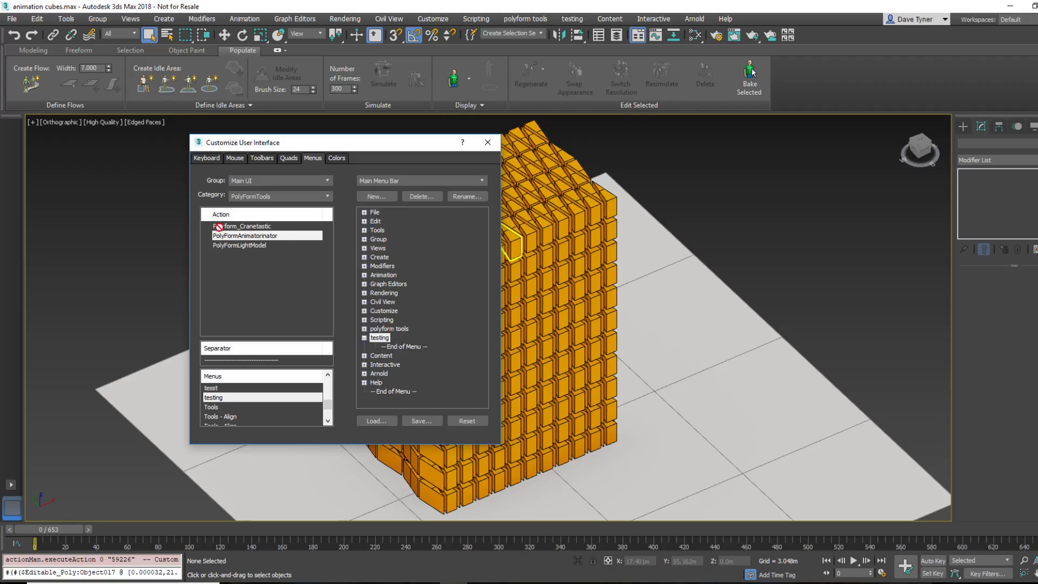
Delete the testing menu from the menu bar, leaving polyform tools in place
{"action": "double_click", "coordinate": [377, 339]}
{"action": "left_click", "coordinate": [420, 197]}
{"action": "left_click", "coordinate": [363, 329]}
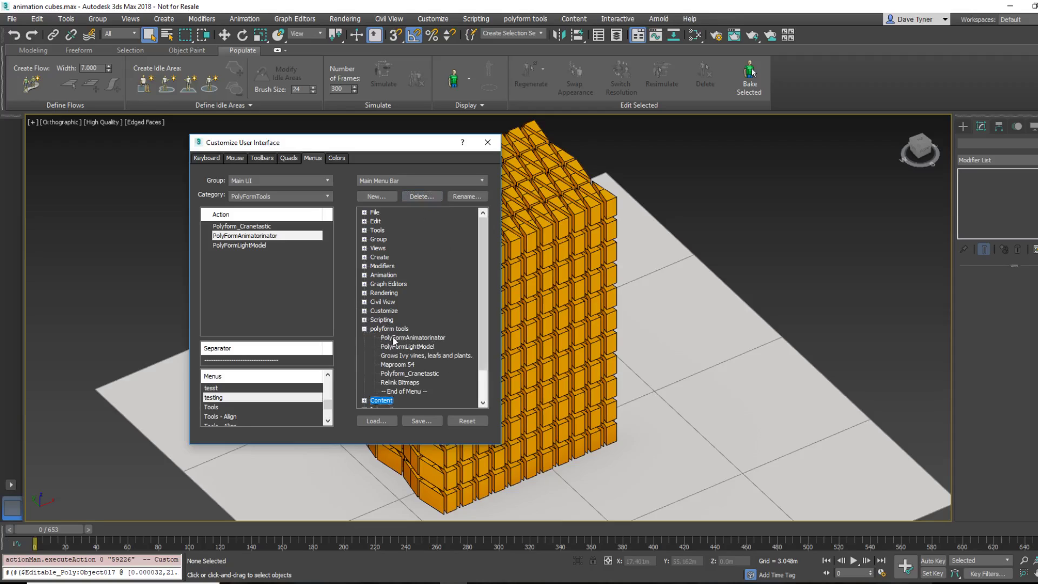
Launch PolyFormAnimatorinator from polyform tools, dock it at the right, and frame the whole tower
{"action": "left_click", "coordinate": [487, 142]}
{"action": "left_click", "coordinate": [520, 19]}
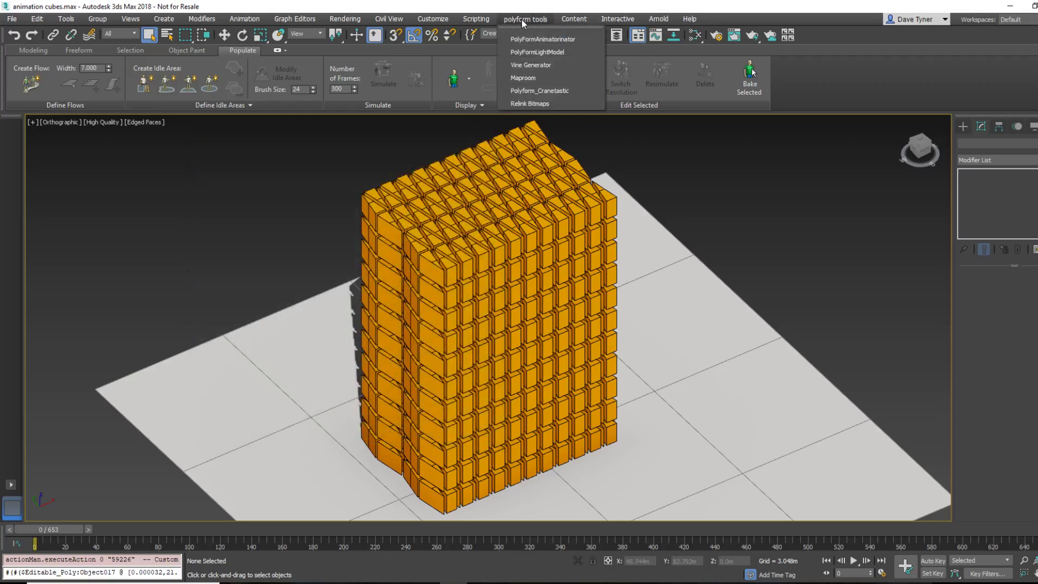
{"action": "left_click", "coordinate": [538, 40]}
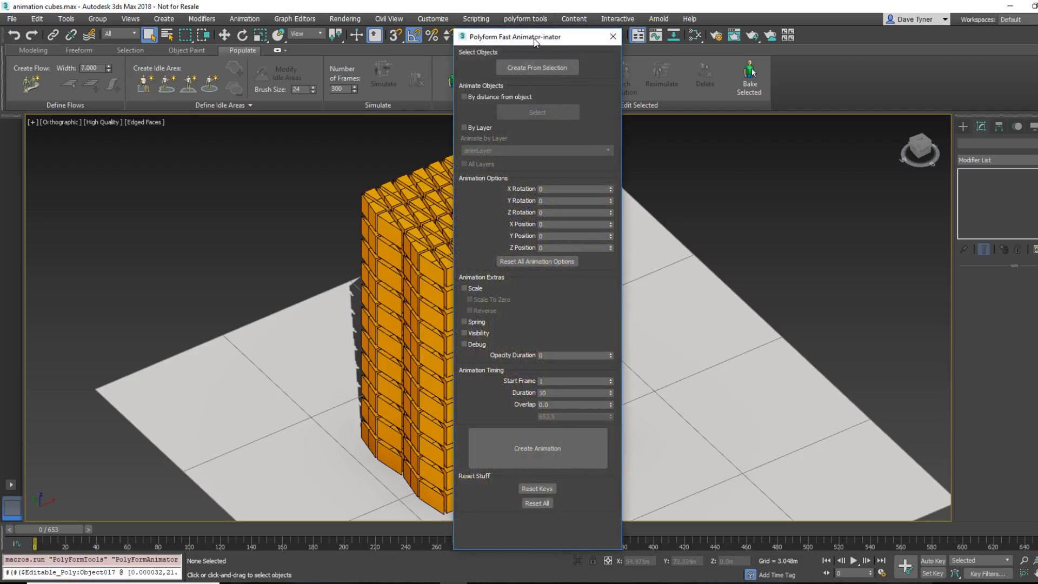
{"action": "left_click_drag", "start_coordinate": [539, 40], "coordinate": [788, 13]}
{"action": "scroll", "coordinate": [362, 261], "scroll_direction": "down", "scroll_amount": 3}
{"action": "middle_click_drag", "start_coordinate": [362, 260], "coordinate": [284, 267]}
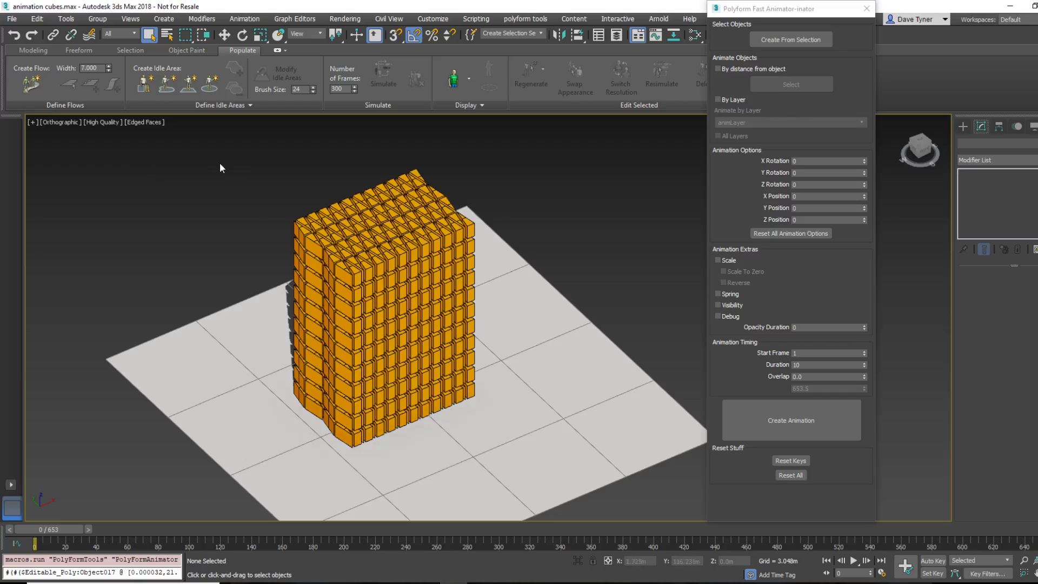
Load all 968 selected cubes via Create From Selection and edit the duration and overlap values
{"action": "left_click_drag", "start_coordinate": [513, 398], "coordinate": [536, 463]}
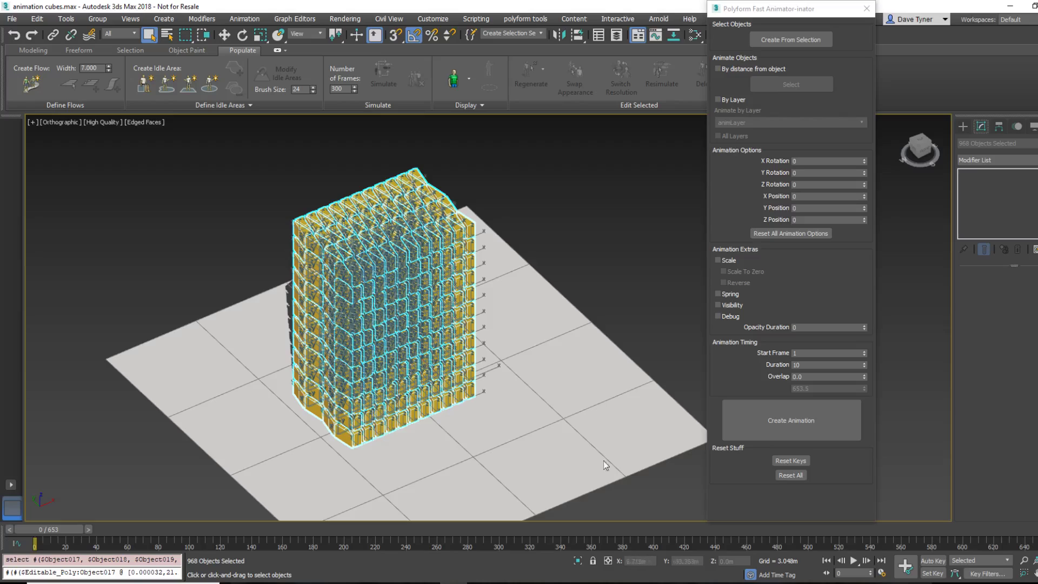
{"action": "left_click", "coordinate": [802, 38]}
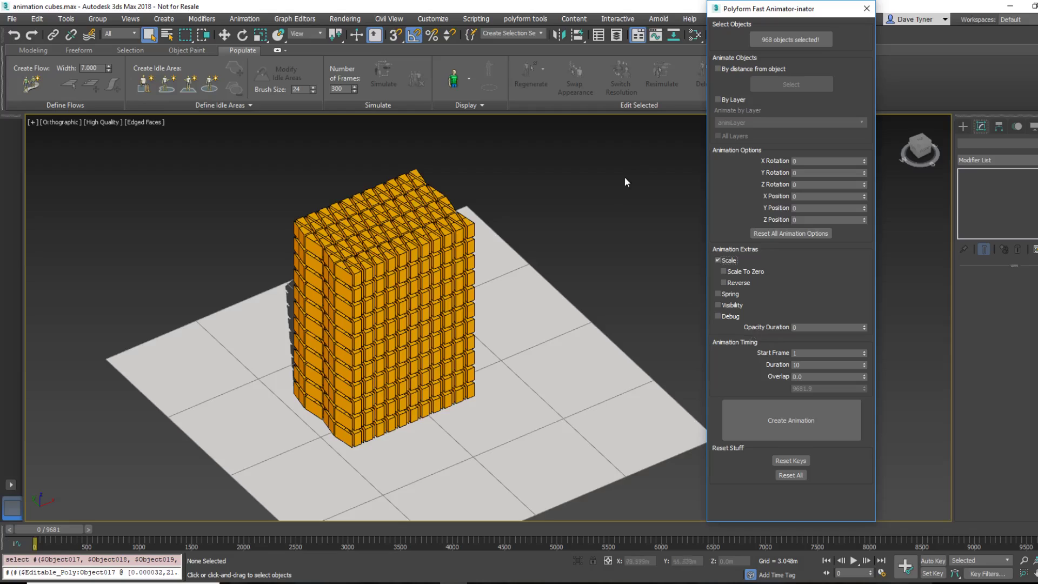
{"action": "left_click", "coordinate": [803, 364]}
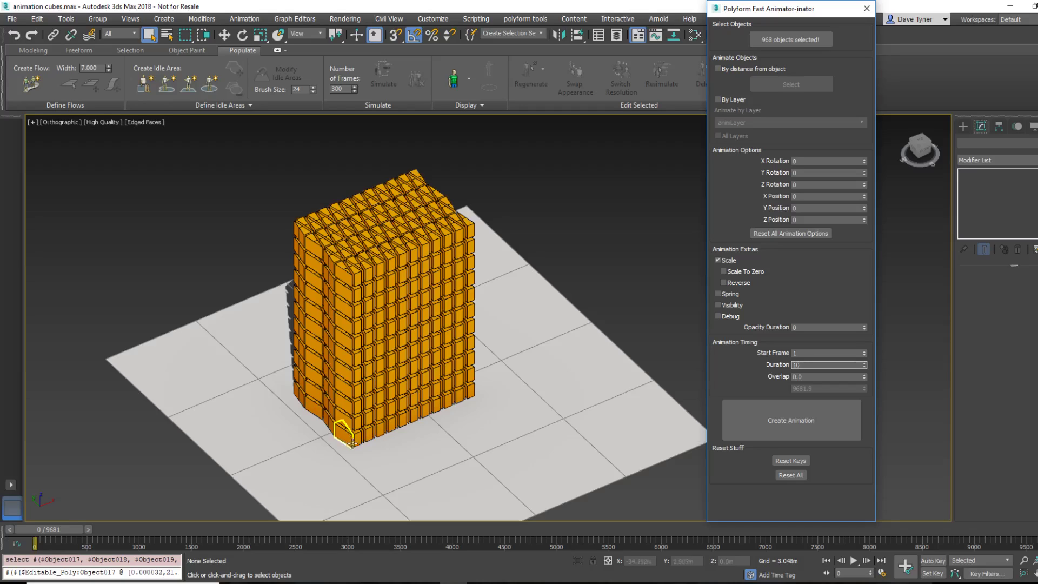
{"action": "left_click", "coordinate": [814, 376]}
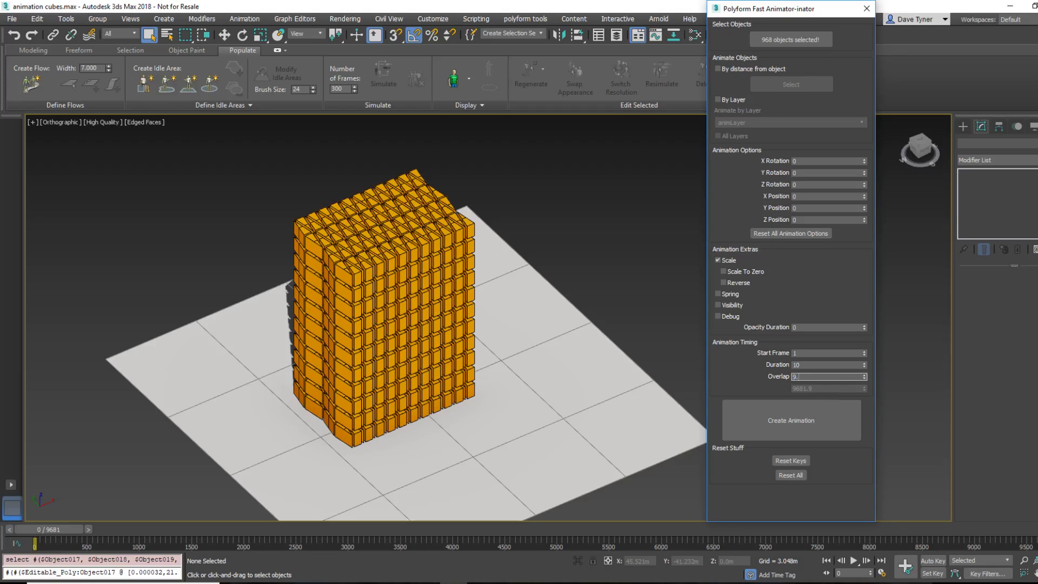
Adjust Overlap from 9.9 to 9.89 and create the Scale build animation (117 frames)
{"action": "type", "text": "9."}
{"action": "key", "text": "Return"}
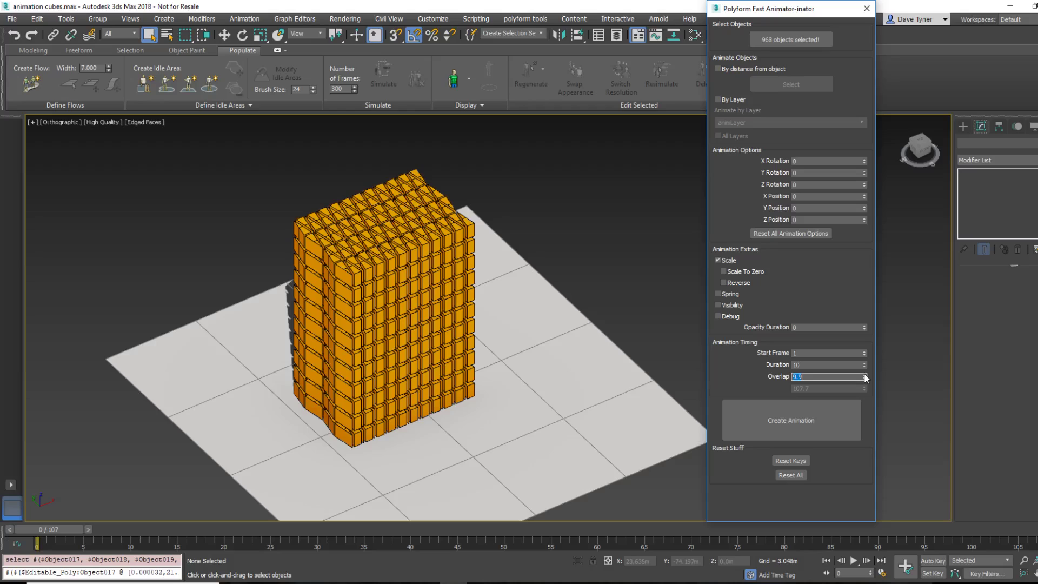
{"action": "left_click_drag", "start_coordinate": [863, 373], "coordinate": [864, 379]}
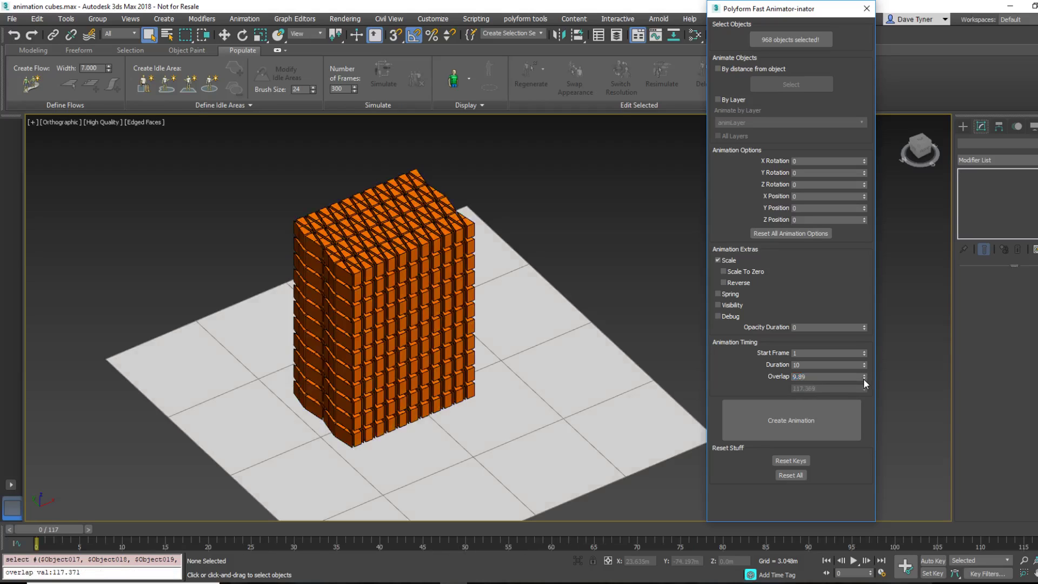
{"action": "left_click", "coordinate": [864, 378]}
{"action": "left_click", "coordinate": [864, 375]}
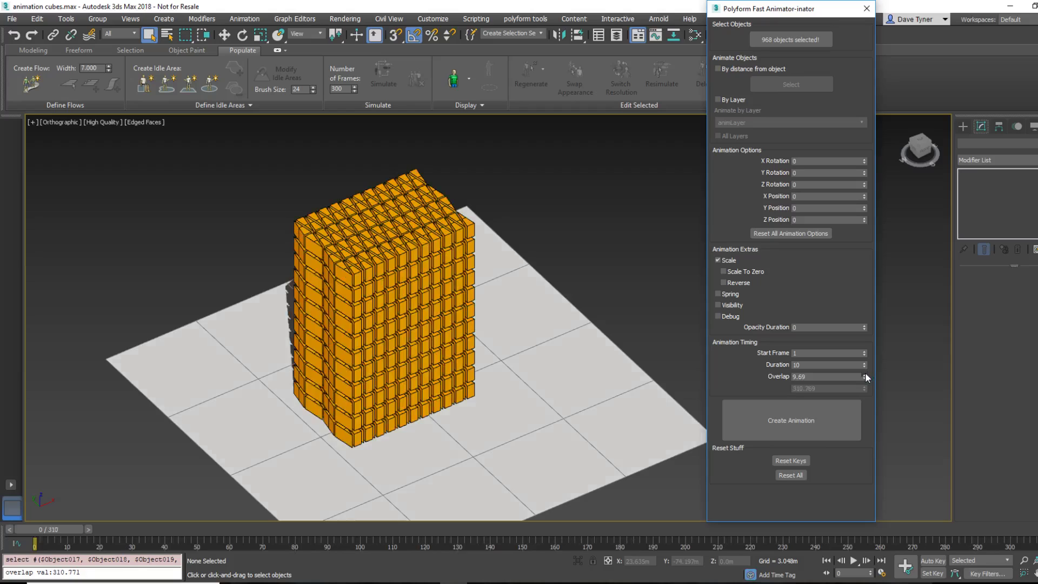
{"action": "left_click", "coordinate": [864, 375]}
{"action": "left_click", "coordinate": [864, 374]}
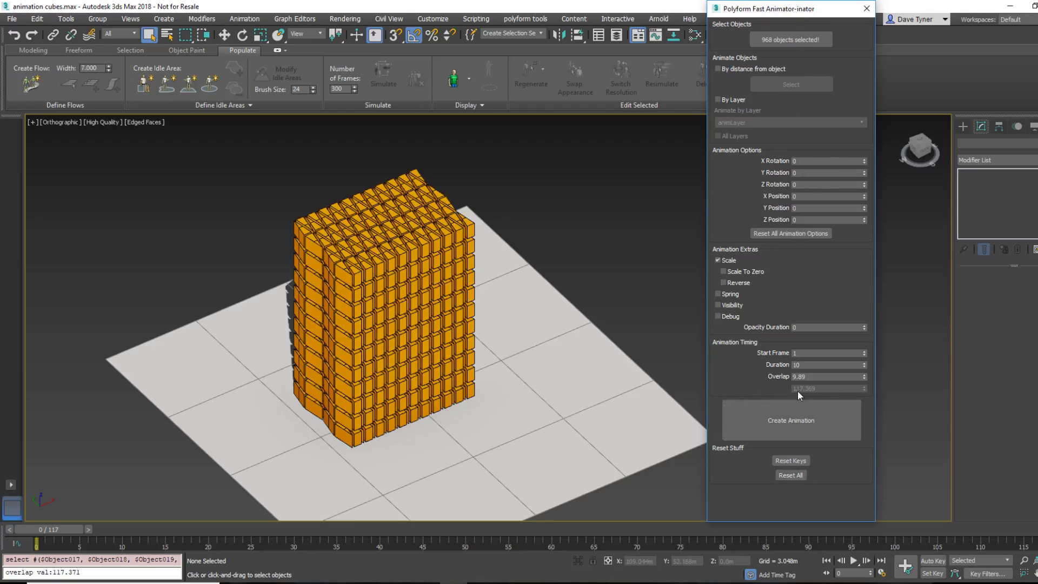
{"action": "left_click", "coordinate": [785, 431]}
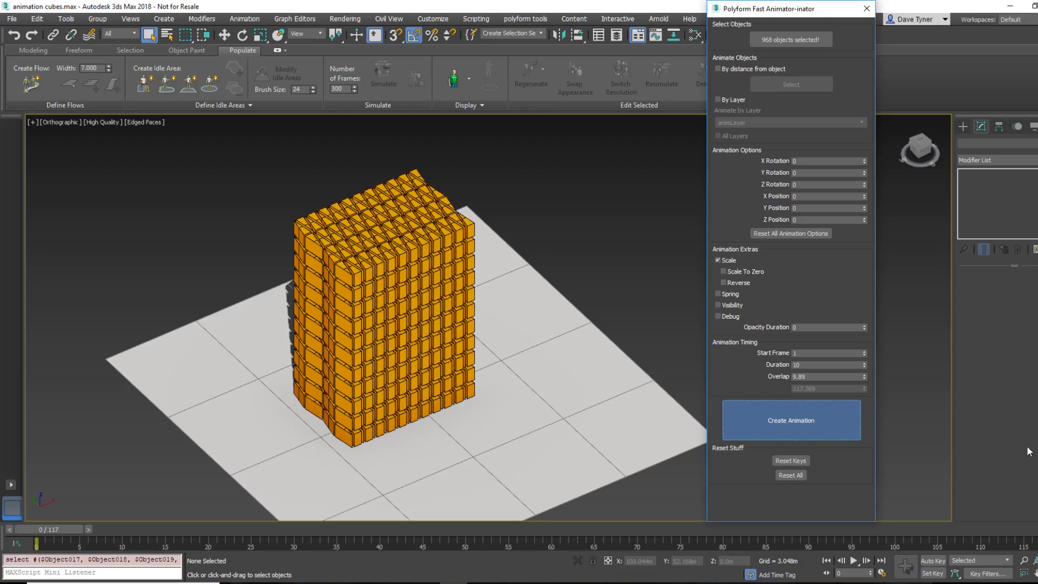
Play the 117-frame scale-up animation while orbiting around the tower
{"action": "left_click", "coordinate": [854, 560]}
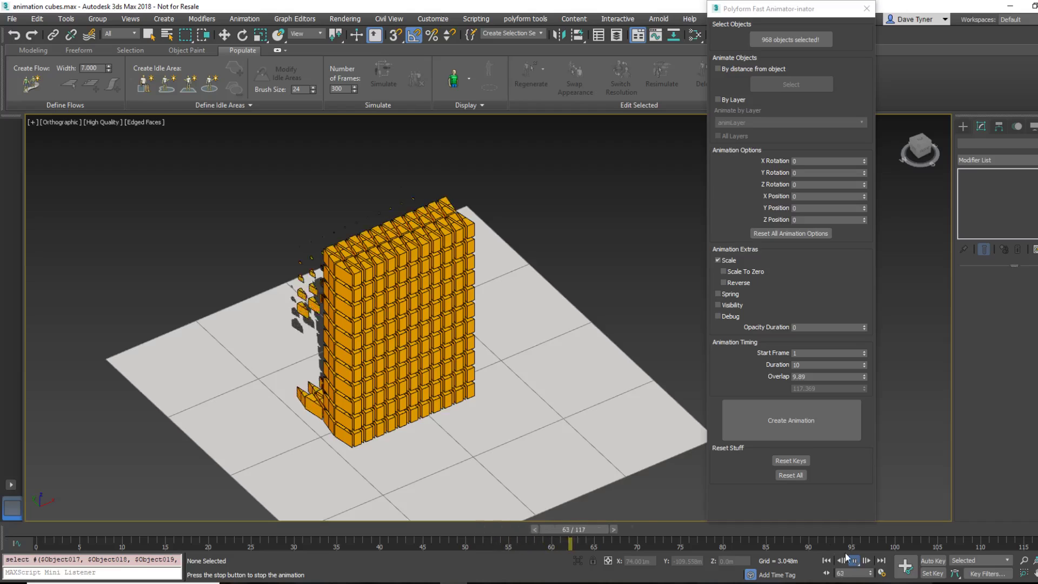
{"action": "middle_click_drag", "start_coordinate": [476, 324], "coordinate": [474, 386], "text": "alt"}
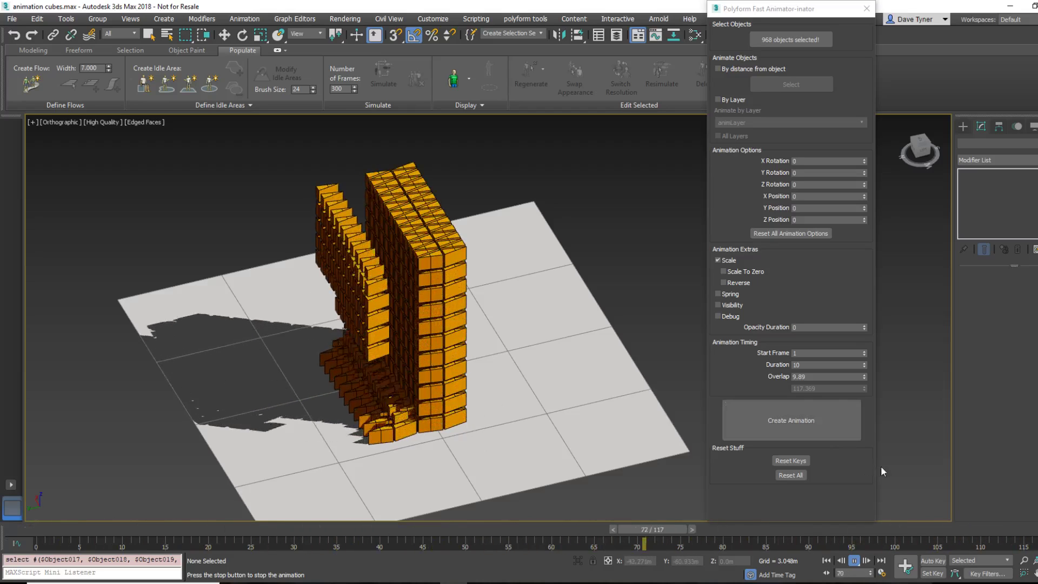
Stop playback, reset the cubes' animation keys, and orbit to a new angle
{"action": "left_click", "coordinate": [809, 530]}
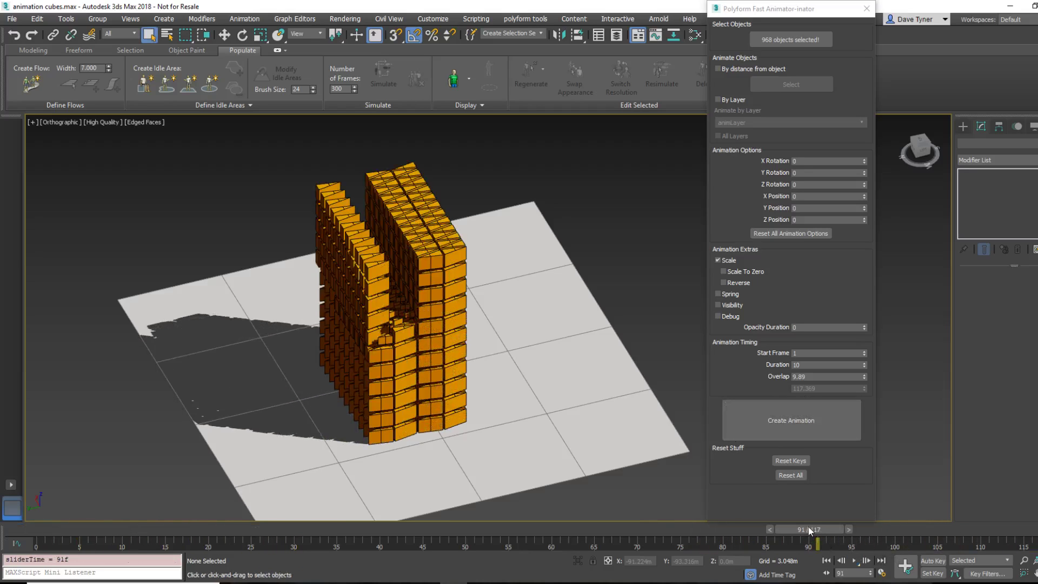
{"action": "left_click", "coordinate": [791, 461]}
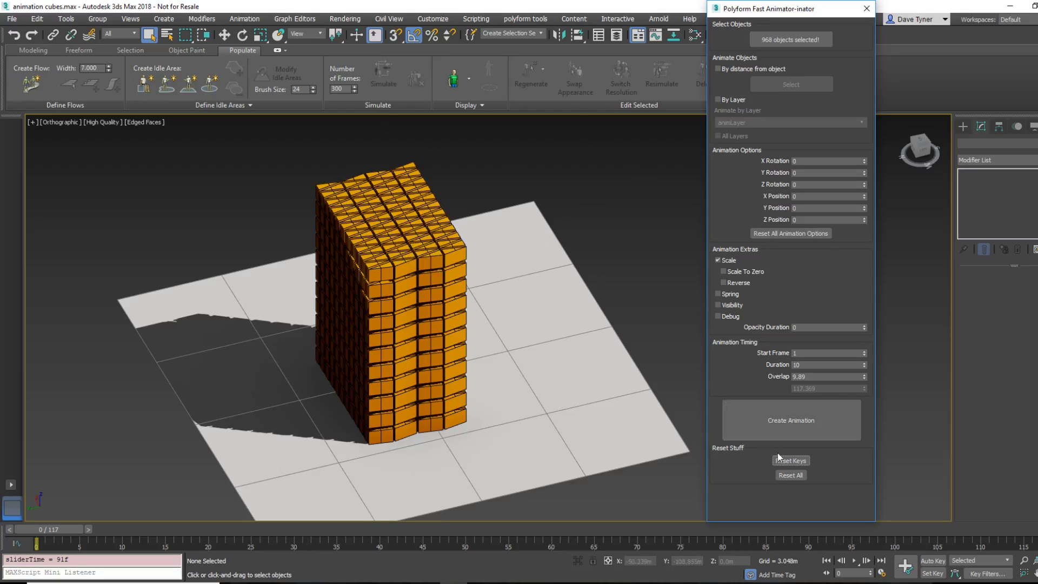
{"action": "left_click", "coordinate": [793, 462]}
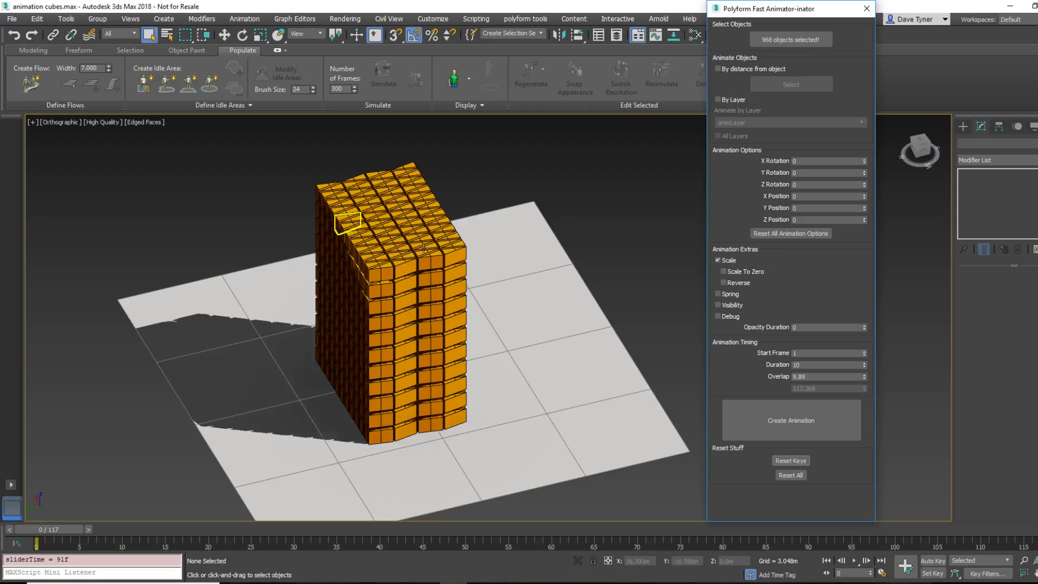
{"action": "middle_click_drag", "start_coordinate": [508, 357], "coordinate": [414, 336], "text": "alt"}
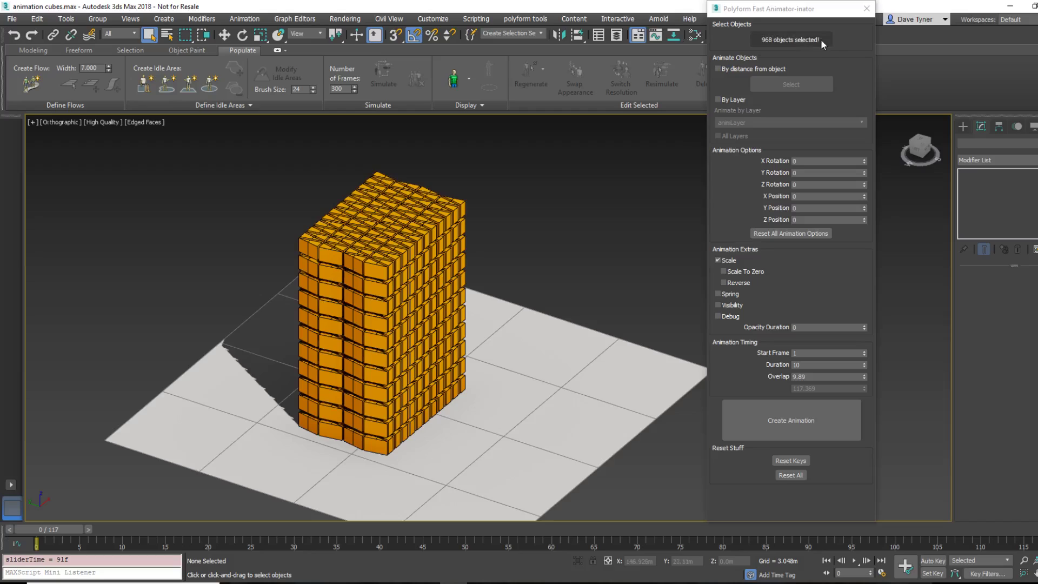
Create a Visibility animation ordered by distance from Object038, with Scale turned off
{"action": "left_click", "coordinate": [717, 69]}
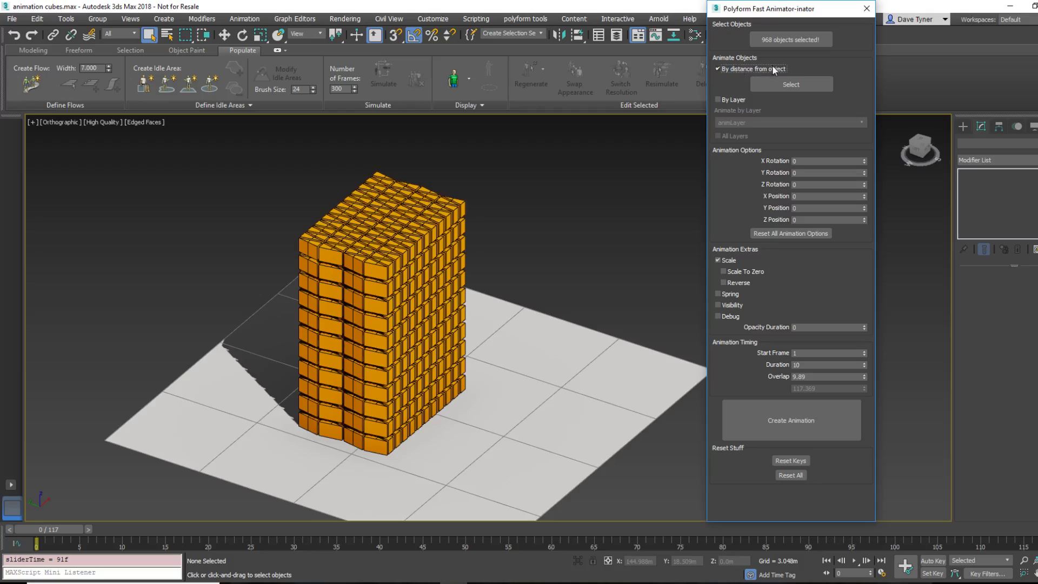
{"action": "left_click", "coordinate": [799, 82]}
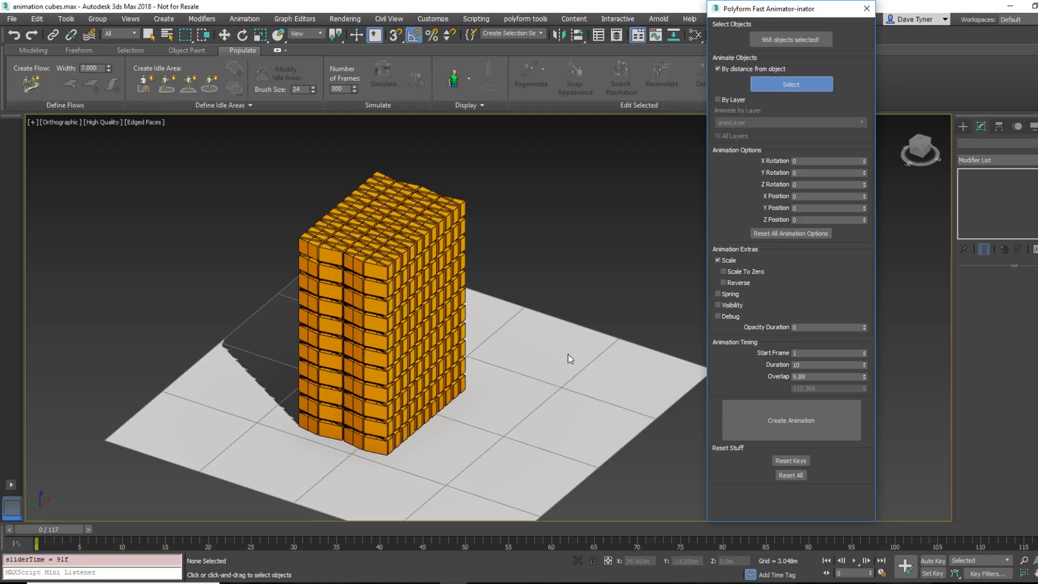
{"action": "left_click", "coordinate": [466, 381]}
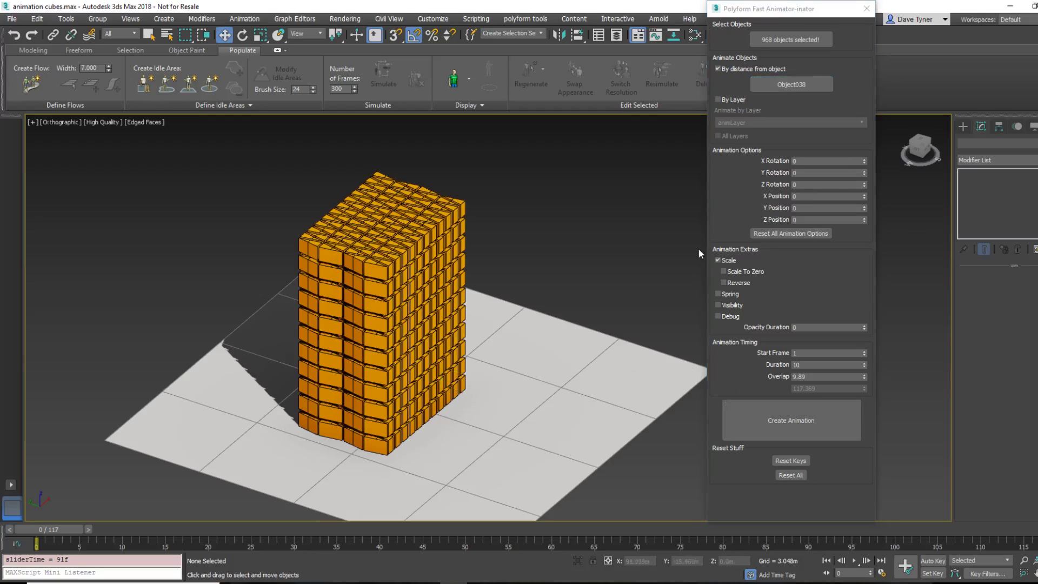
{"action": "left_click", "coordinate": [730, 306]}
{"action": "left_click", "coordinate": [728, 261]}
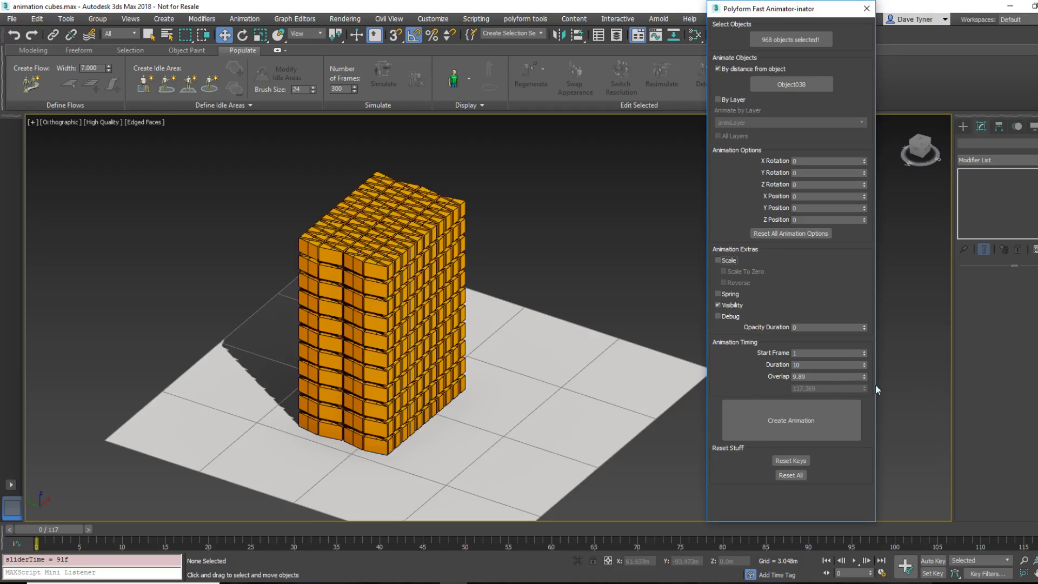
{"action": "left_click", "coordinate": [741, 411]}
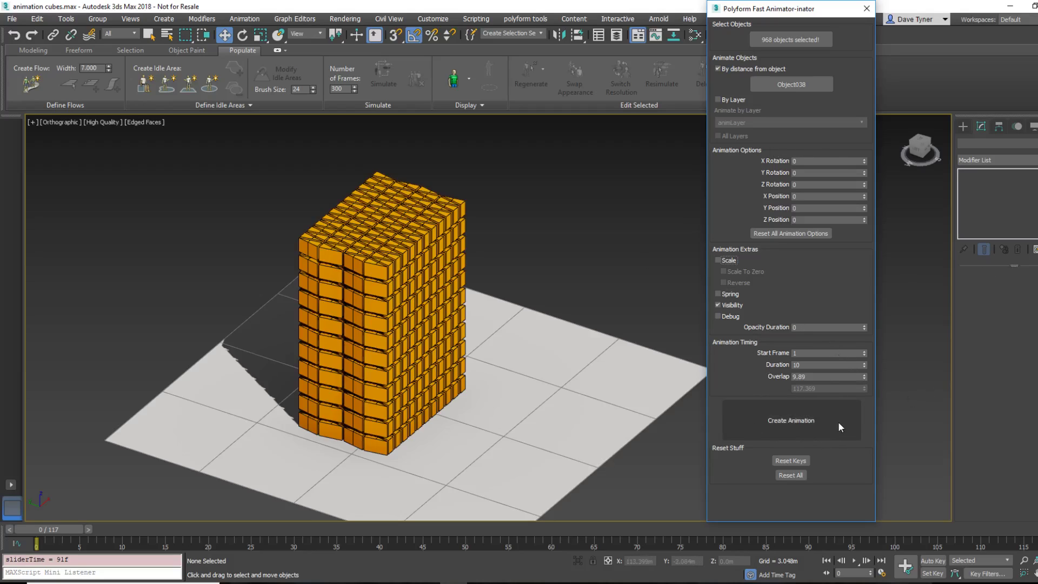
Play the fade-in animation, switching the viewport to Default Shading with F4 midway
{"action": "left_click", "coordinate": [854, 561]}
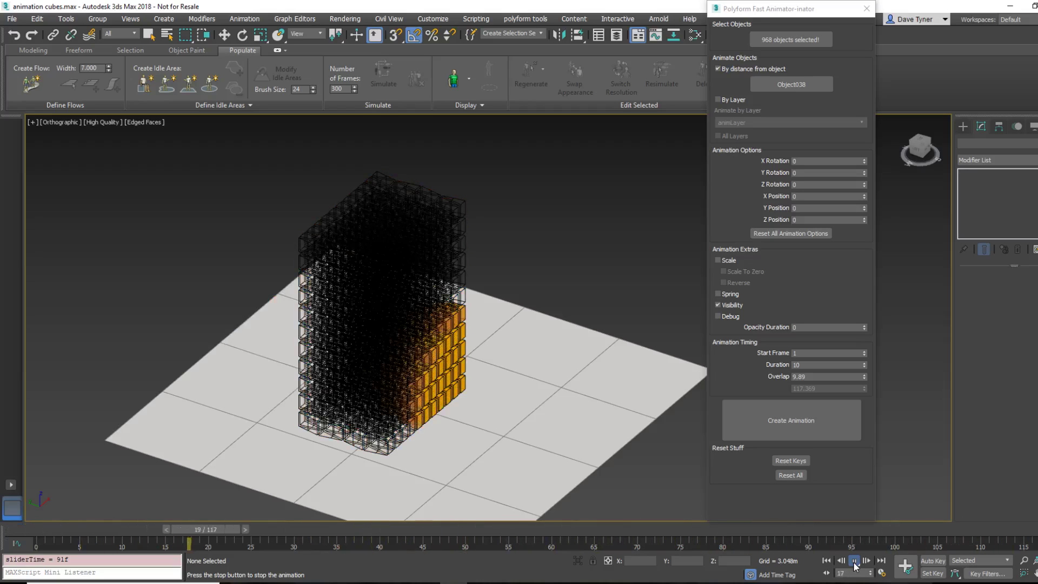
{"action": "left_click", "coordinate": [854, 562]}
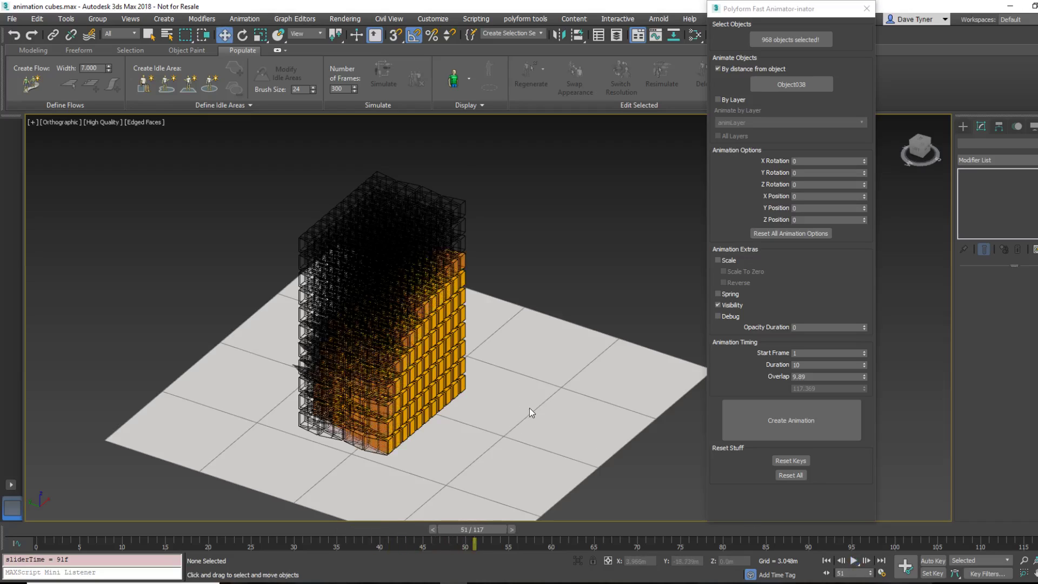
{"action": "key", "text": "F4"}
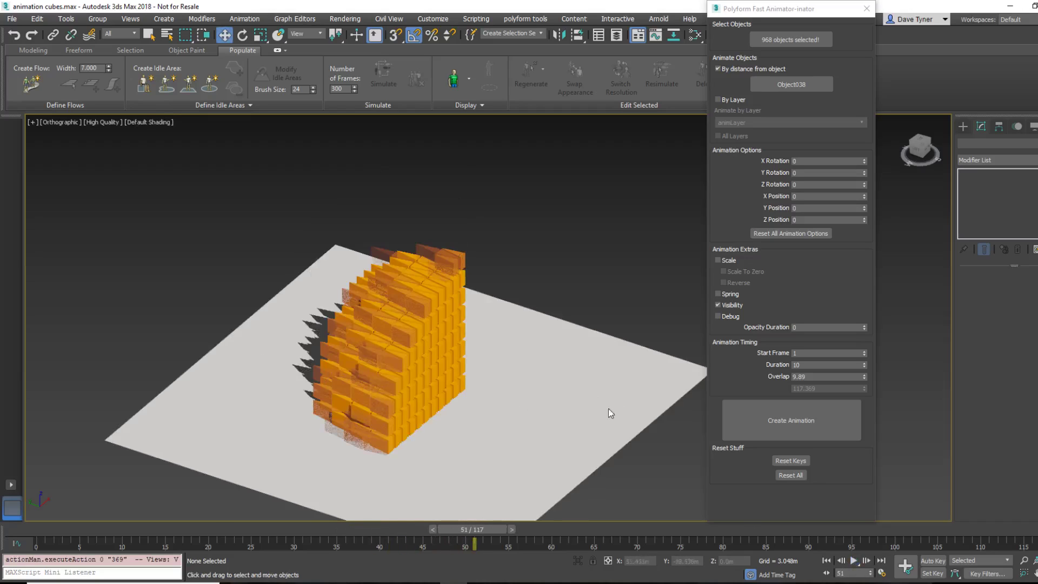
{"action": "left_click", "coordinate": [854, 562]}
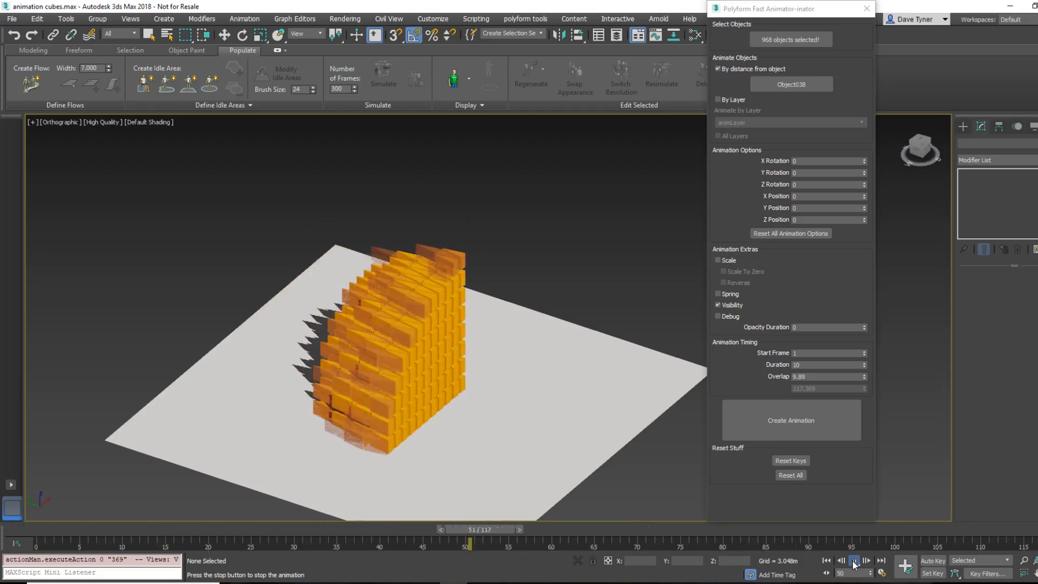
{"action": "left_click", "coordinate": [854, 562]}
{"action": "key", "text": "w"}
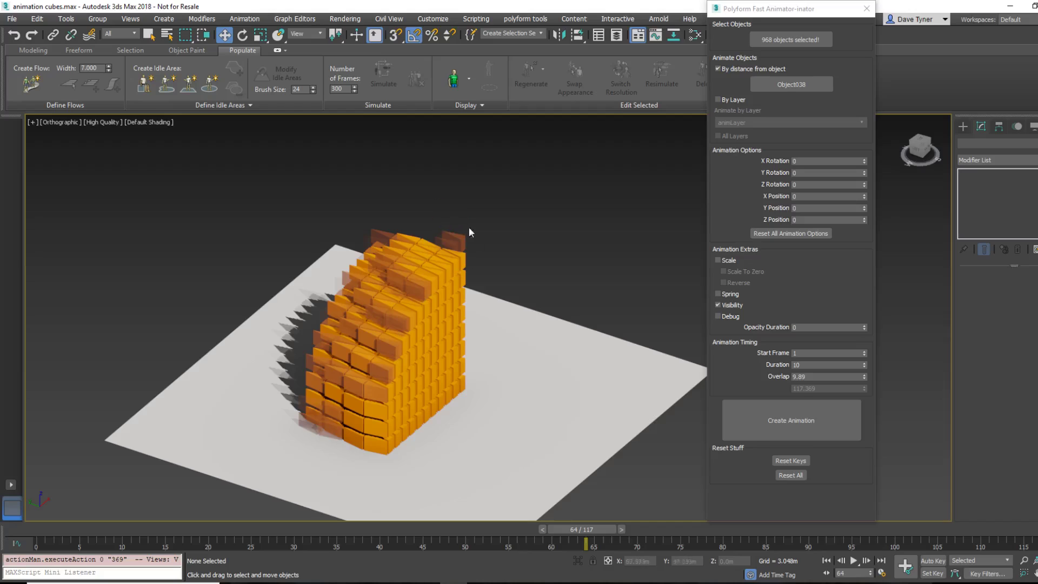
Clear the fade animation keys and set the animator to animate by layer using Layer001
{"action": "left_click", "coordinate": [790, 460]}
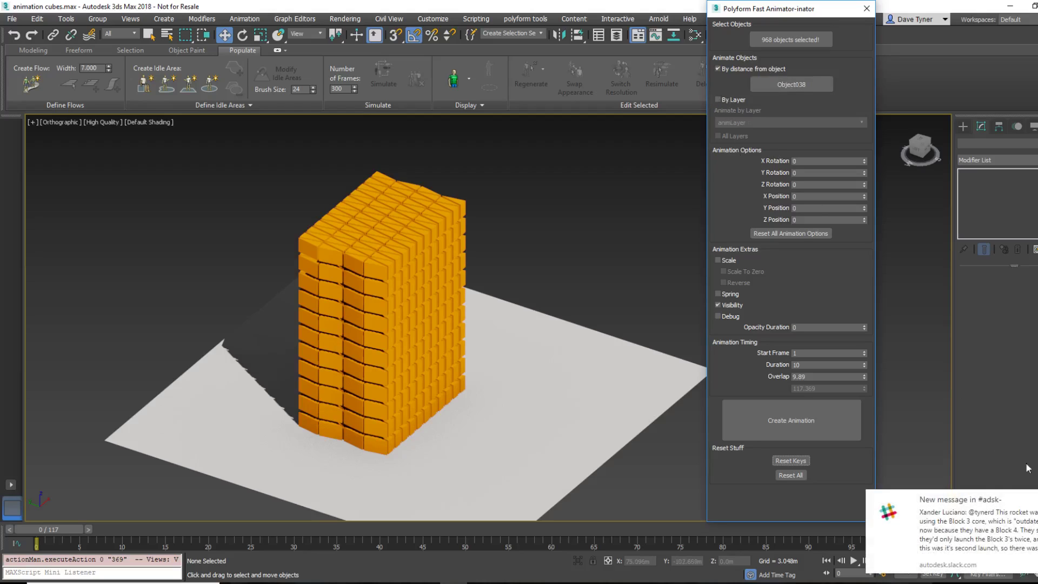
{"action": "left_click", "coordinate": [719, 100]}
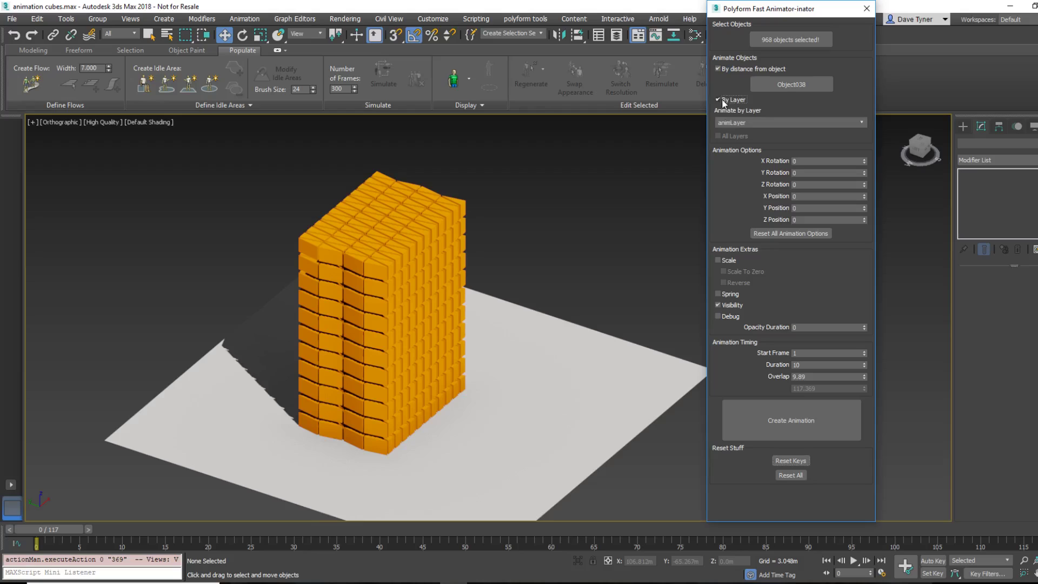
{"action": "left_click", "coordinate": [777, 121]}
{"action": "left_click", "coordinate": [774, 138]}
Check Layer001's 176 cubes in the Layer Explorer, then close it and clear the selection
{"action": "left_click", "coordinate": [616, 36]}
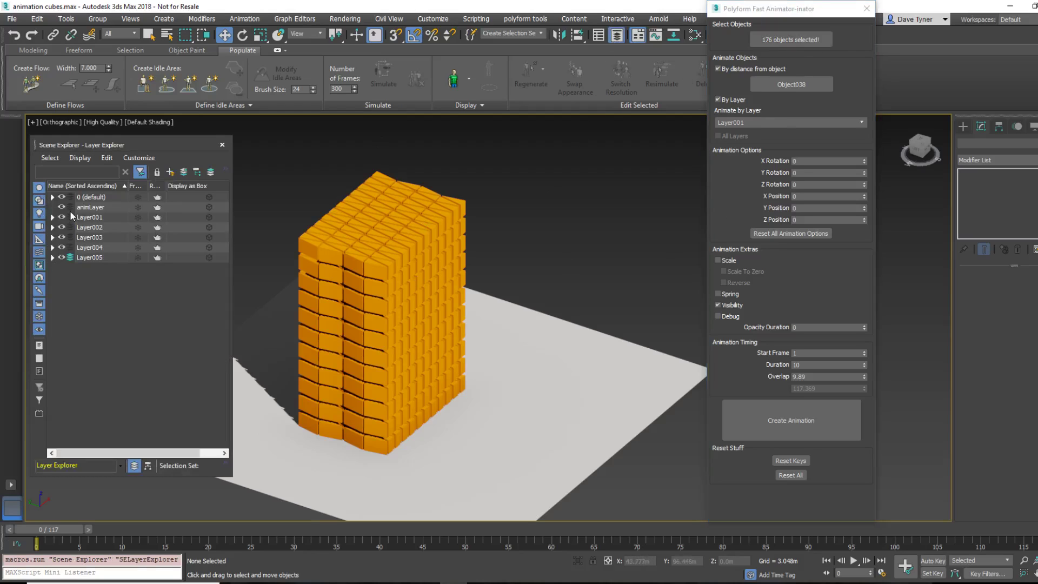
{"action": "double_click", "coordinate": [85, 217]}
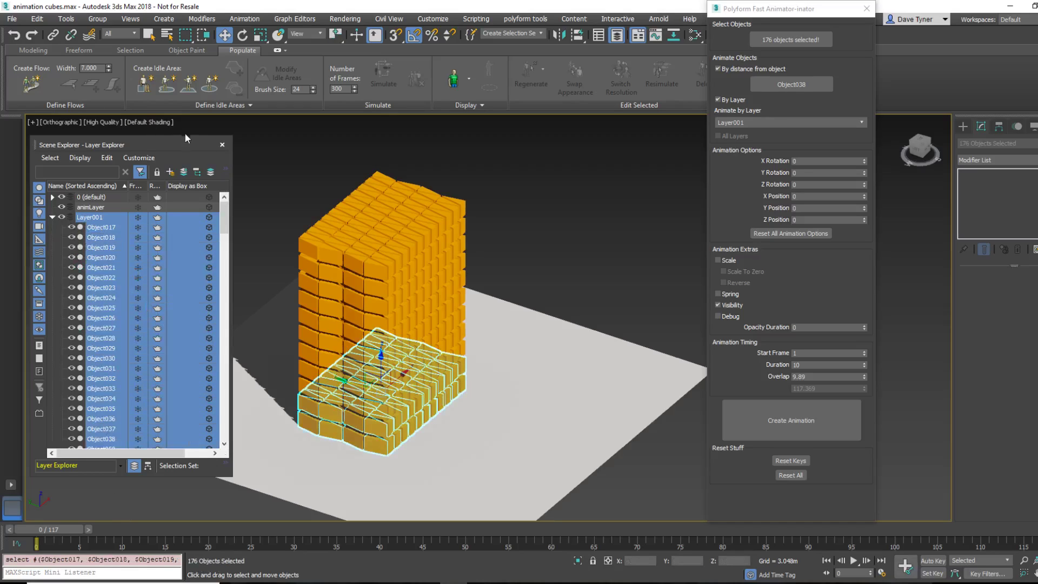
{"action": "left_click", "coordinate": [52, 217]}
{"action": "left_click", "coordinate": [222, 144]}
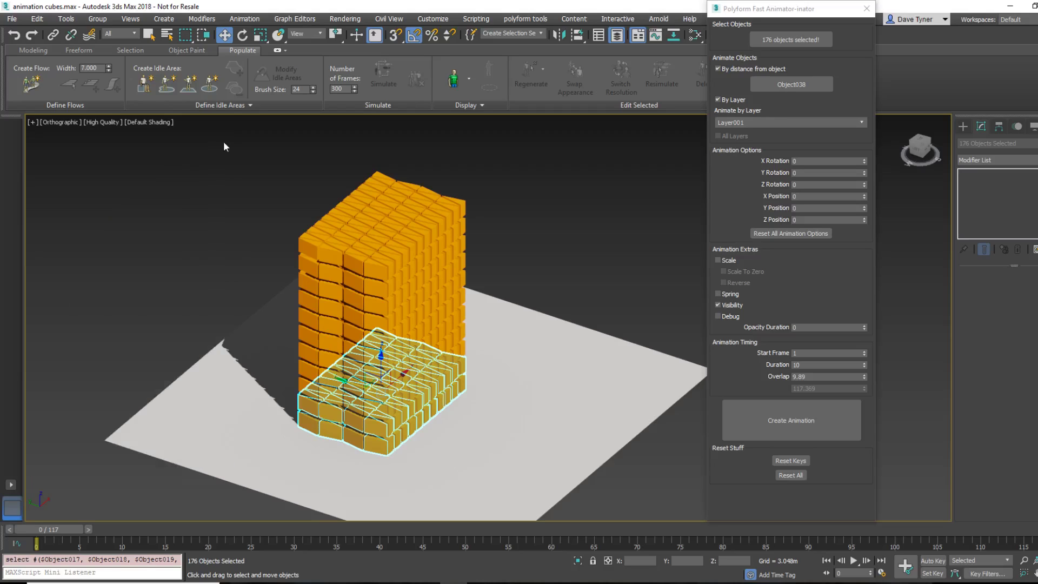
{"action": "left_click", "coordinate": [619, 242]}
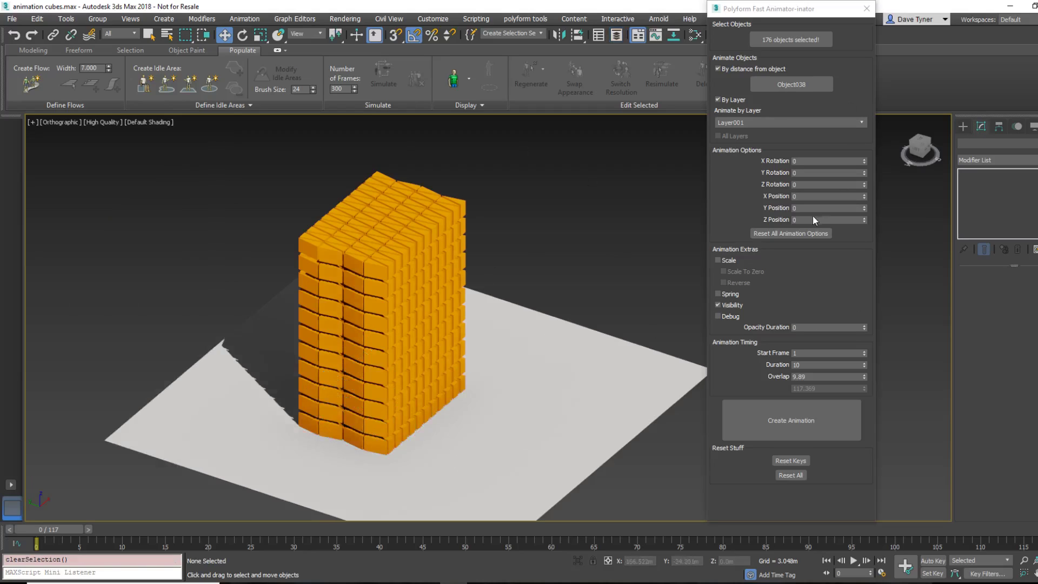
Re-enable the Scale effect, set overlap to 9.49, and build the Layer001 animation
{"action": "left_click", "coordinate": [722, 258]}
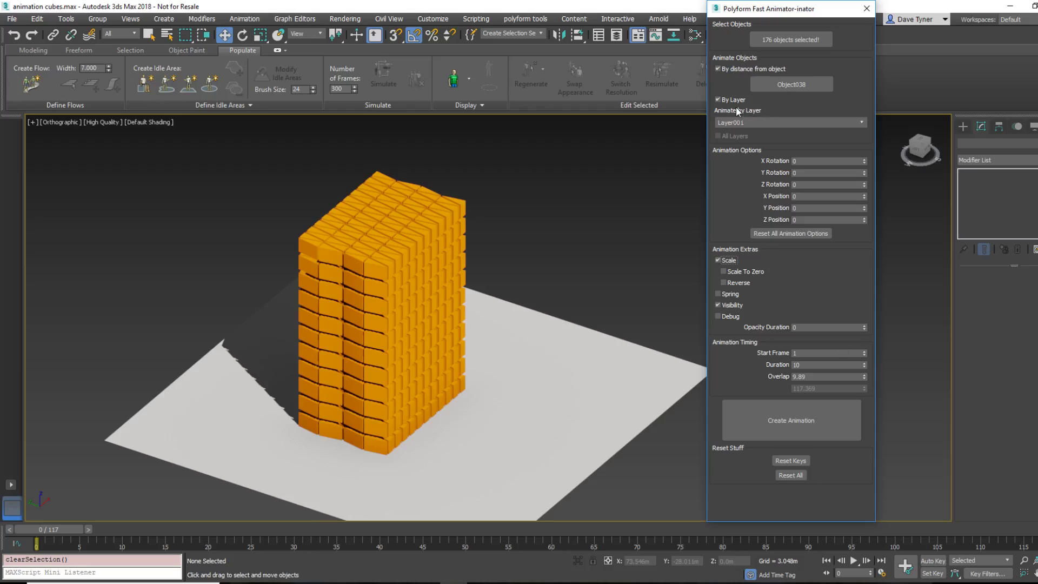
{"action": "left_click", "coordinate": [864, 374]}
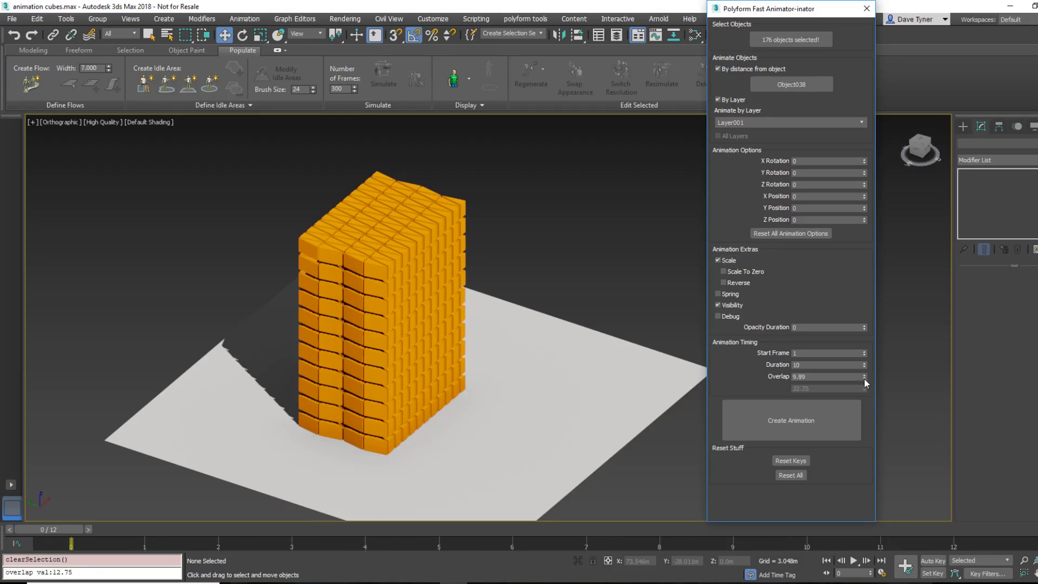
{"action": "left_click", "coordinate": [863, 378]}
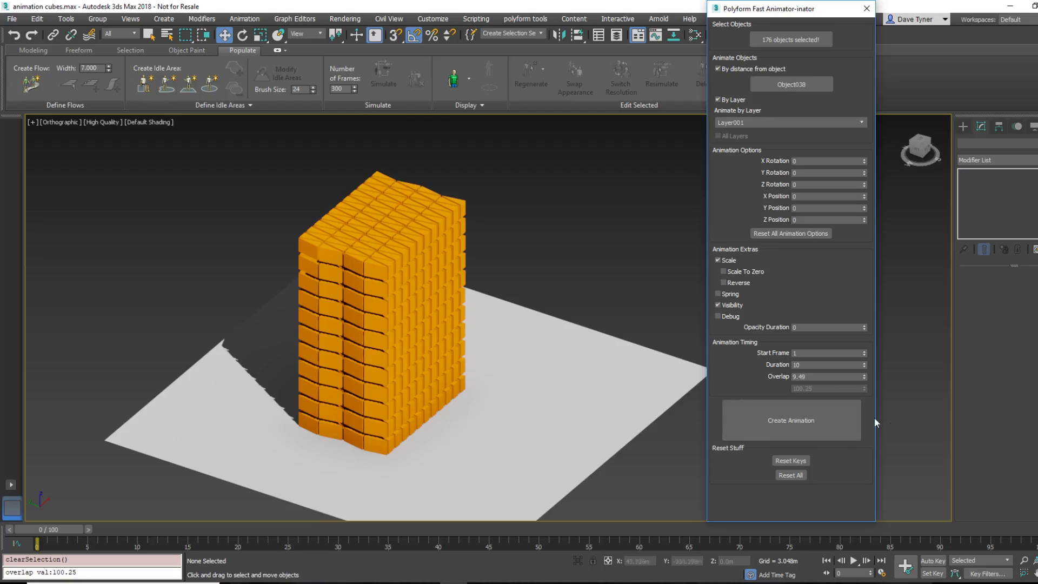
{"action": "left_click", "coordinate": [793, 435]}
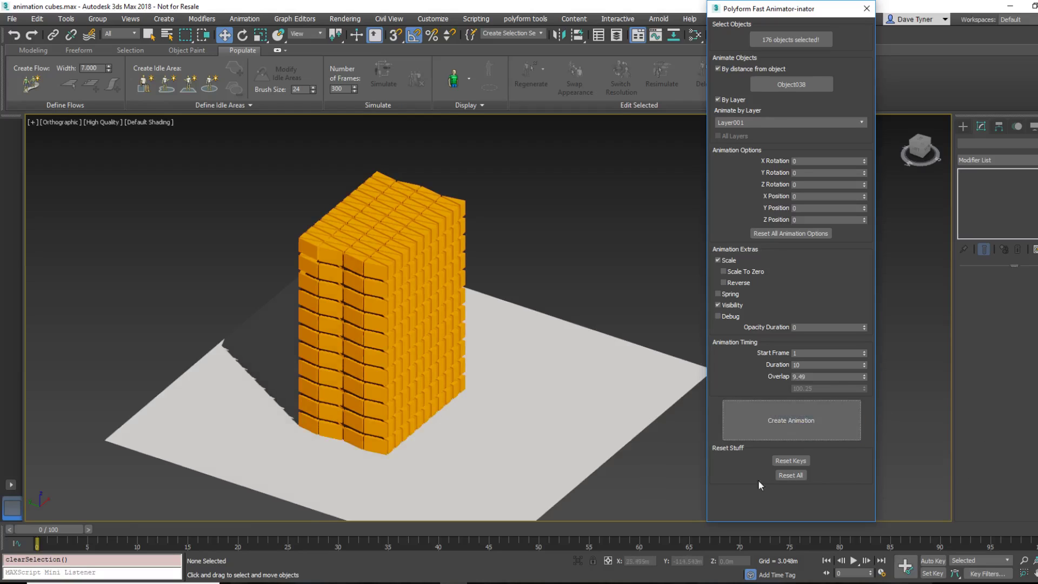
Scrub the timeline from a frontal view to preview Layer001's build through frame 100
{"action": "left_click_drag", "start_coordinate": [47, 524], "coordinate": [227, 504]}
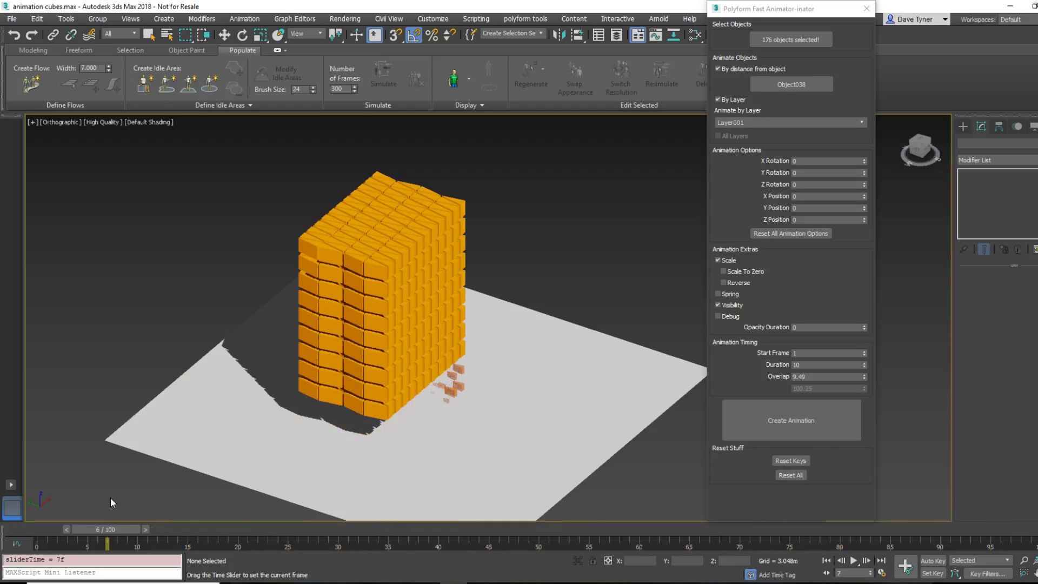
{"action": "key", "text": "period"}
{"action": "key", "text": "period"}
{"action": "key", "text": "period"}
{"action": "key", "text": "w"}
{"action": "middle_click_drag", "start_coordinate": [418, 415], "coordinate": [379, 402], "text": "alt"}
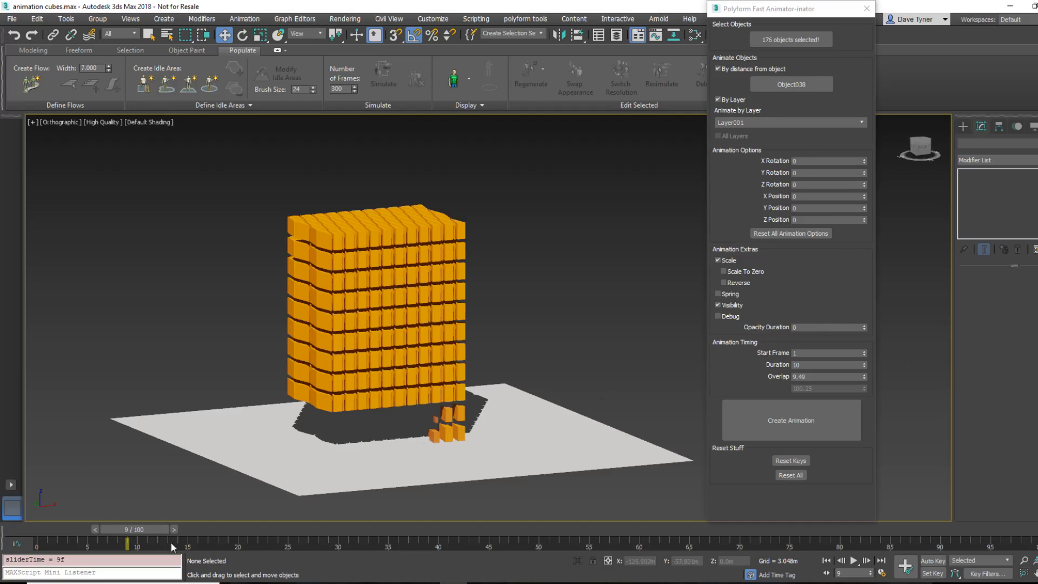
{"action": "left_click_drag", "start_coordinate": [152, 530], "coordinate": [1022, 530]}
Build Layer002's animation spreading out from cube Object203, then scrub back to frame 0
{"action": "key", "text": "w"}
{"action": "left_click", "coordinate": [758, 123]}
{"action": "left_click", "coordinate": [760, 138]}
{"action": "left_click", "coordinate": [803, 85]}
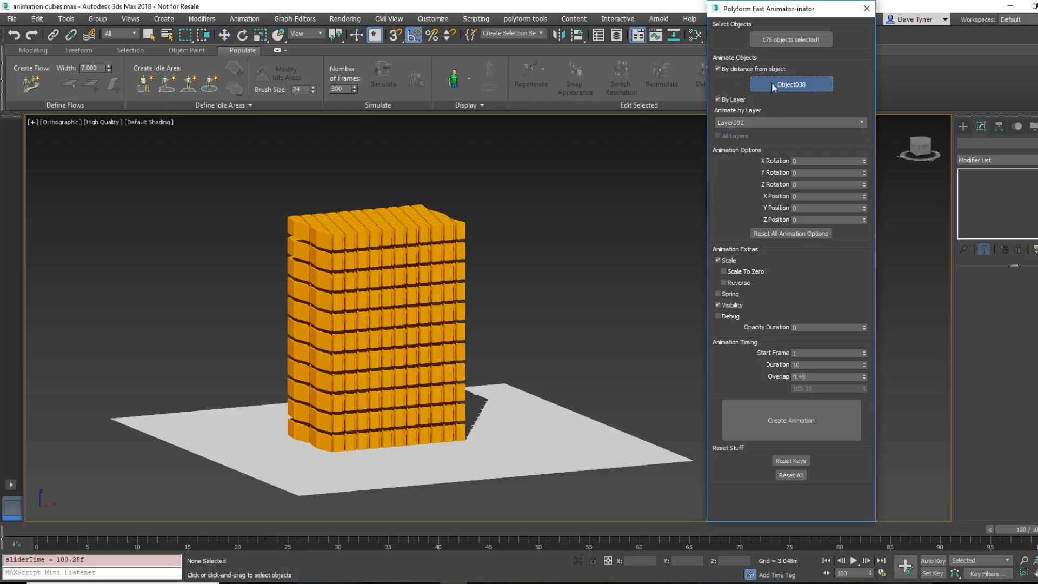
{"action": "left_click", "coordinate": [320, 402]}
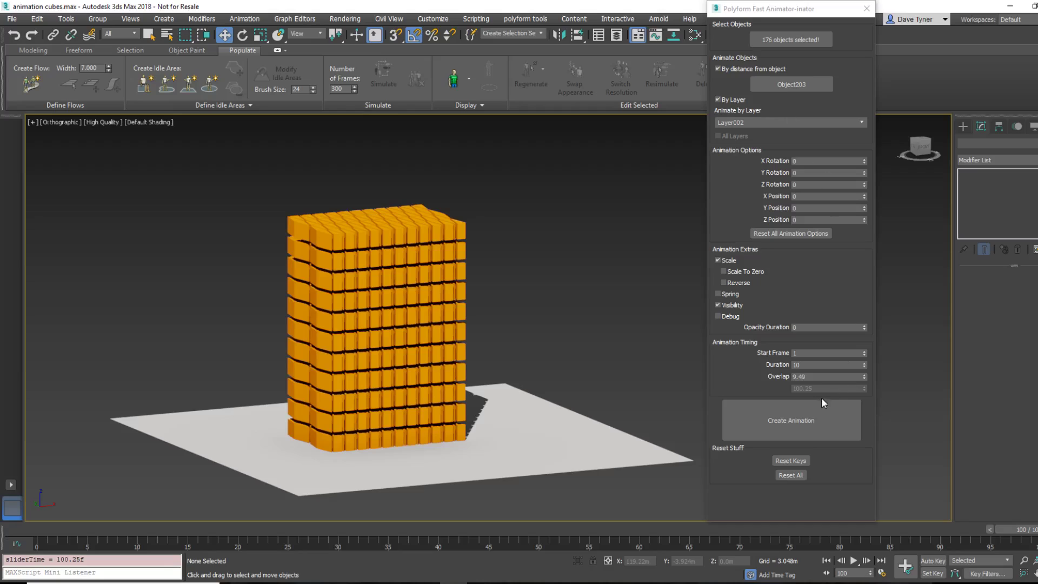
{"action": "left_click", "coordinate": [797, 424]}
{"action": "left_click", "coordinate": [766, 421]}
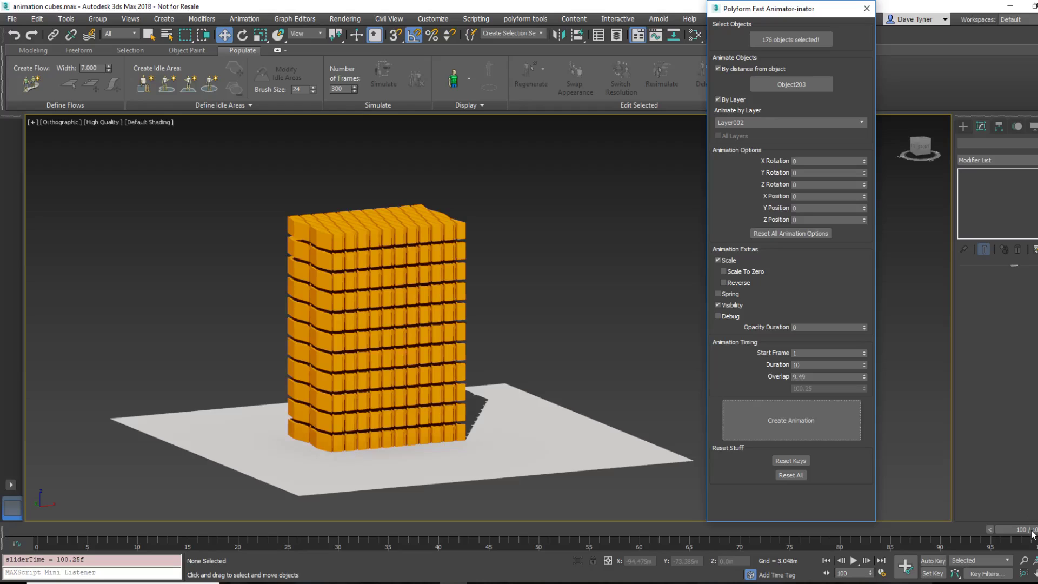
{"action": "left_click_drag", "start_coordinate": [1032, 532], "coordinate": [1, 500]}
Select all the Layer002 cubes from the scene's layer list
{"action": "key", "text": "w"}
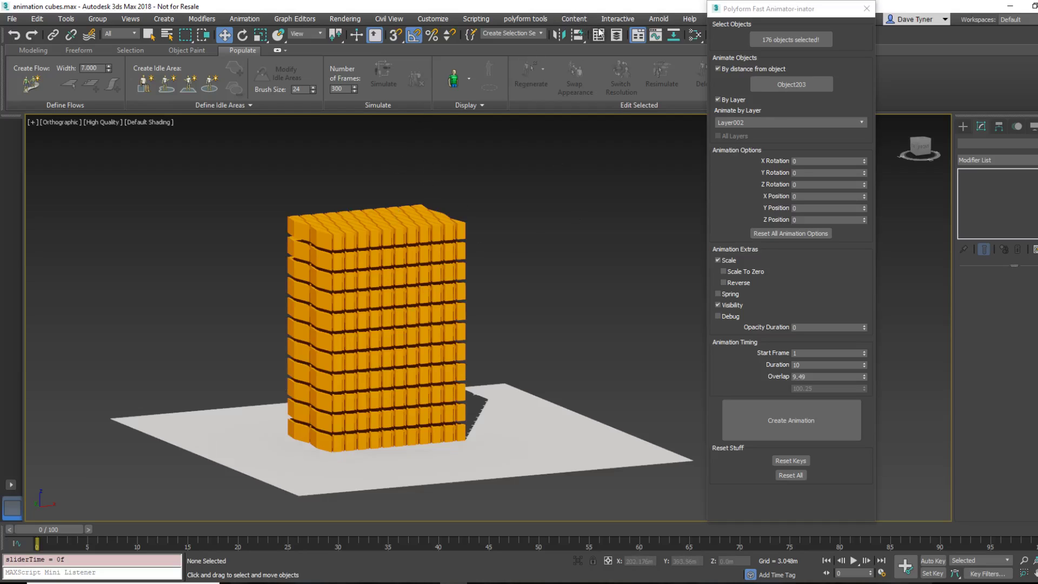
{"action": "left_click", "coordinate": [616, 36]}
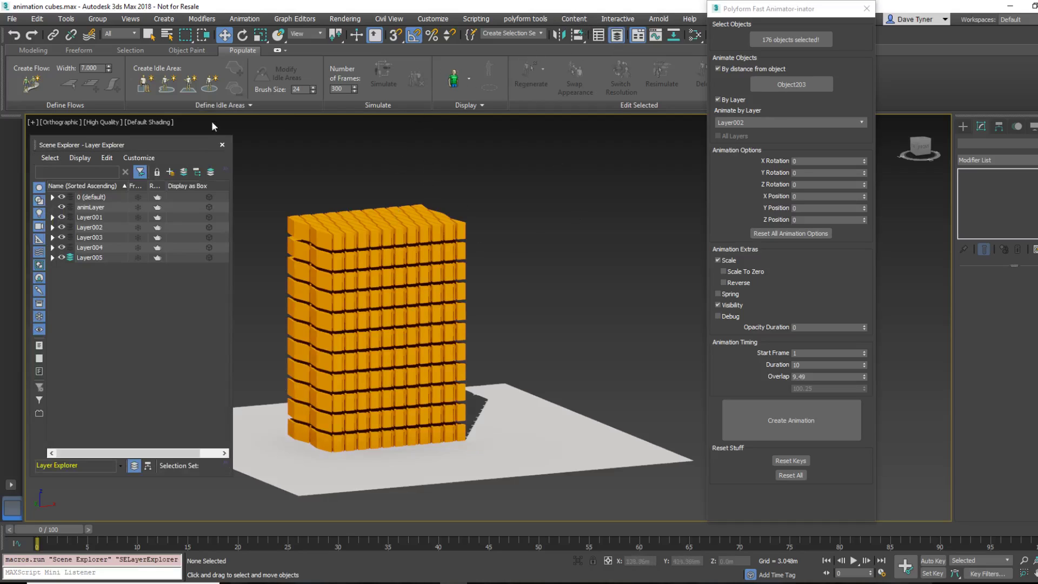
{"action": "double_click", "coordinate": [93, 229]}
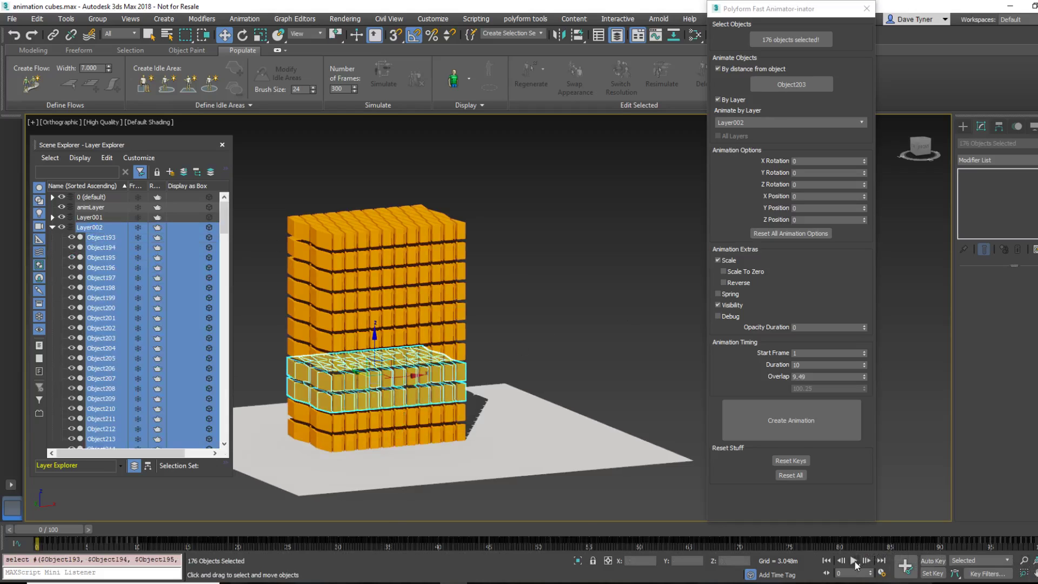
Set the animation Start Frame to 95, extending the timeline to 194 frames
{"action": "left_click", "coordinate": [803, 352]}
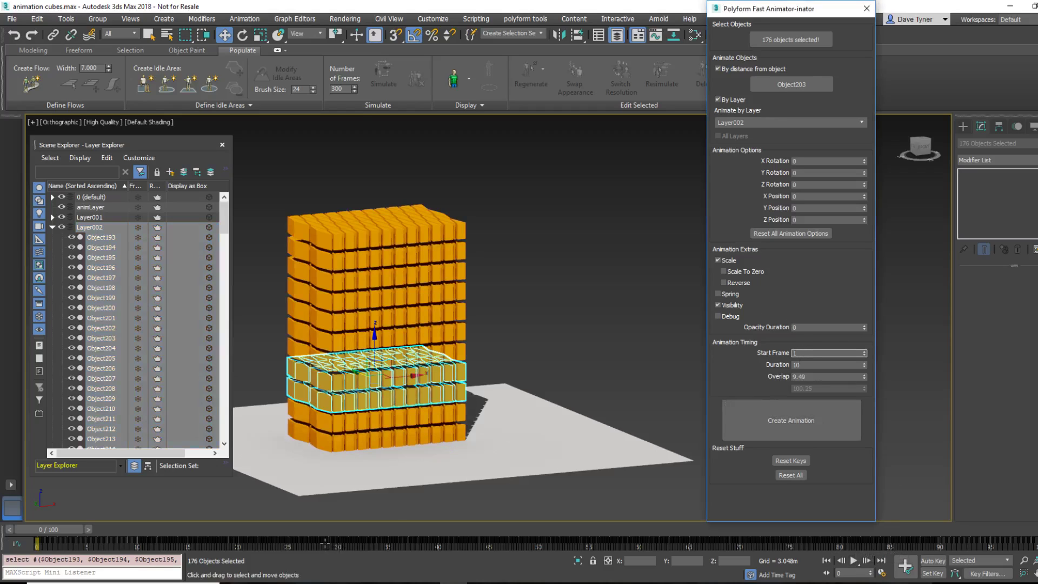
{"action": "left_click_drag", "start_coordinate": [60, 529], "coordinate": [990, 551]}
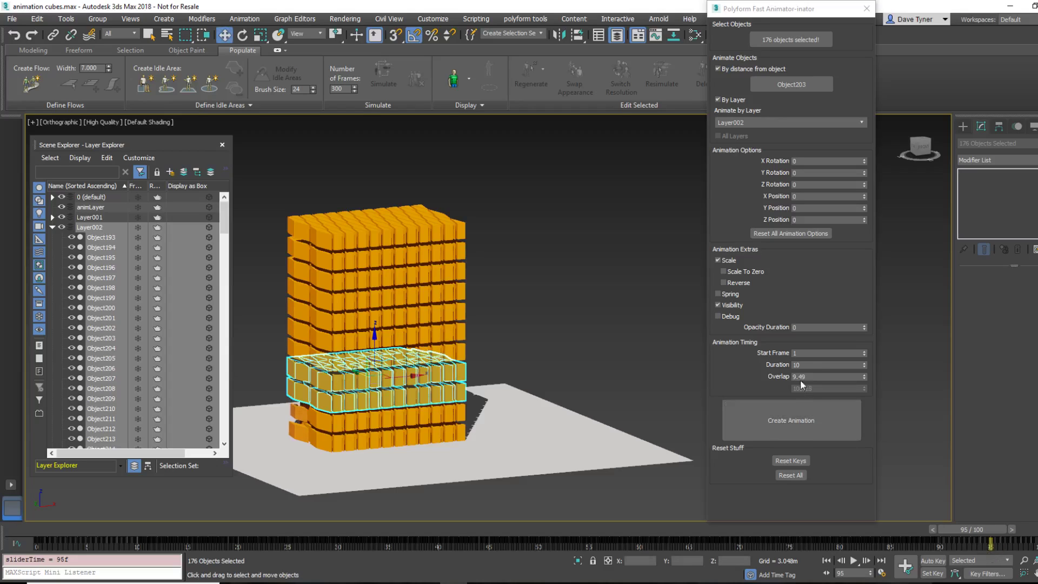
{"action": "left_click", "coordinate": [812, 353]}
{"action": "type", "text": "95"}
{"action": "left_click", "coordinate": [815, 365]}
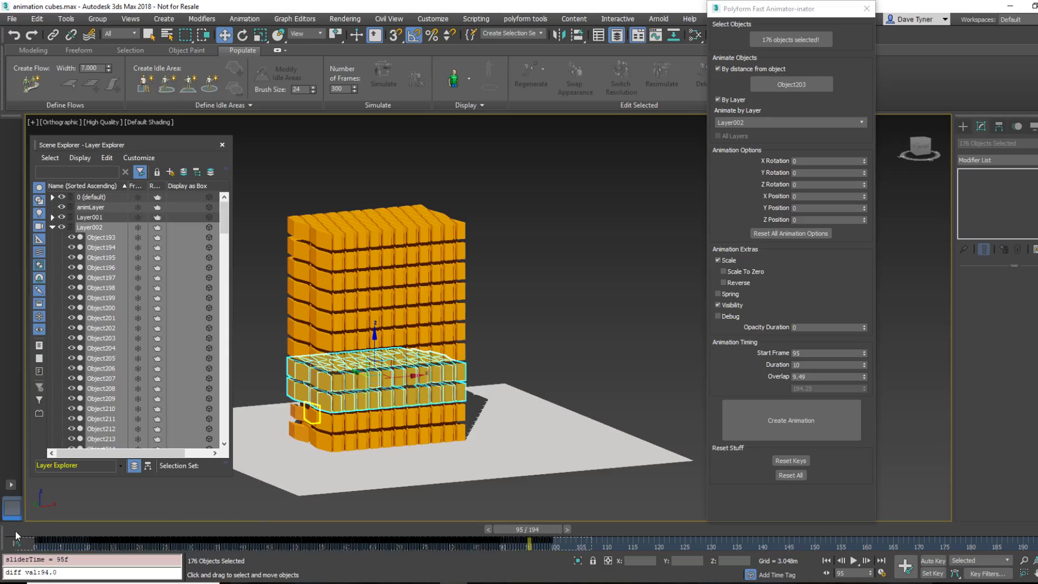
Shift Layer002's selected keys later on the track bar and scrub to check the timing
{"action": "left_click_drag", "start_coordinate": [551, 540], "coordinate": [1021, 547]}
{"action": "left_click_drag", "start_coordinate": [533, 529], "coordinate": [540, 553]}
{"action": "key", "text": "w"}
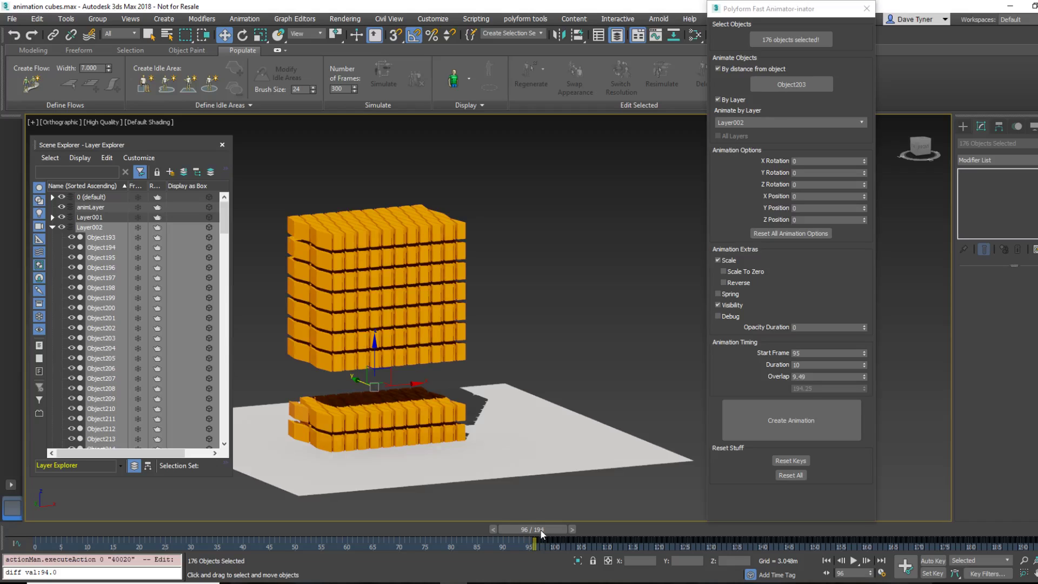
{"action": "left_click_drag", "start_coordinate": [518, 529], "coordinate": [481, 527]}
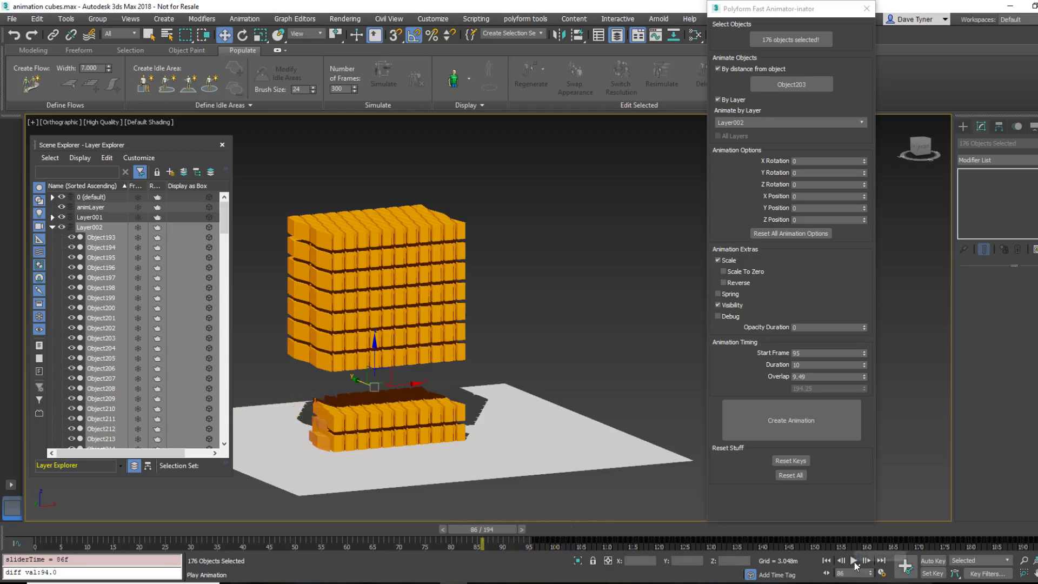
Move Layer002's keys 5 frames earlier to start at frame 91 and replay the build
{"action": "left_click", "coordinate": [854, 561]}
{"action": "left_click", "coordinate": [854, 562]}
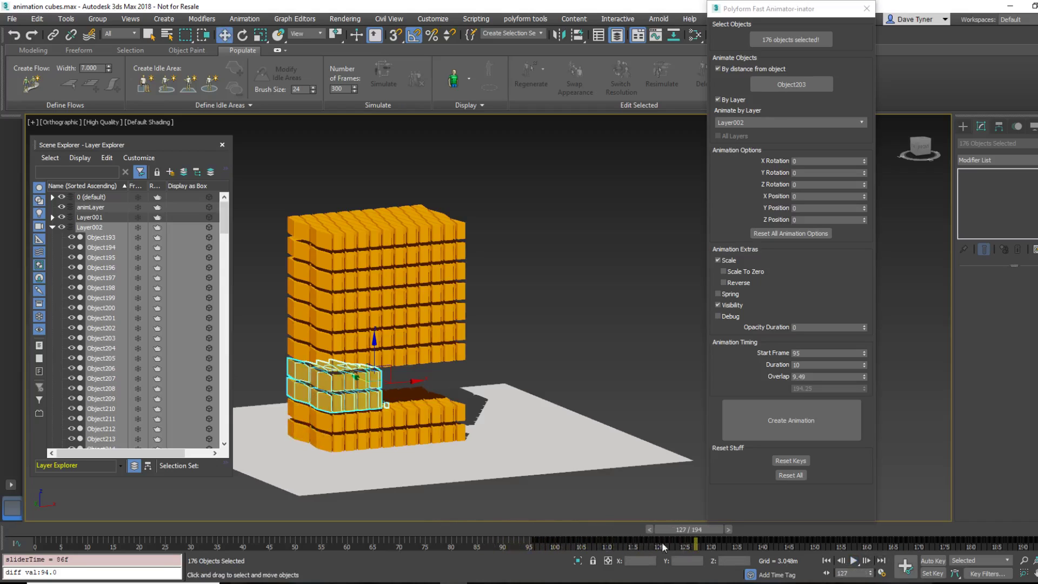
{"action": "left_click_drag", "start_coordinate": [509, 539], "coordinate": [530, 544]}
{"action": "left_click", "coordinate": [521, 539]}
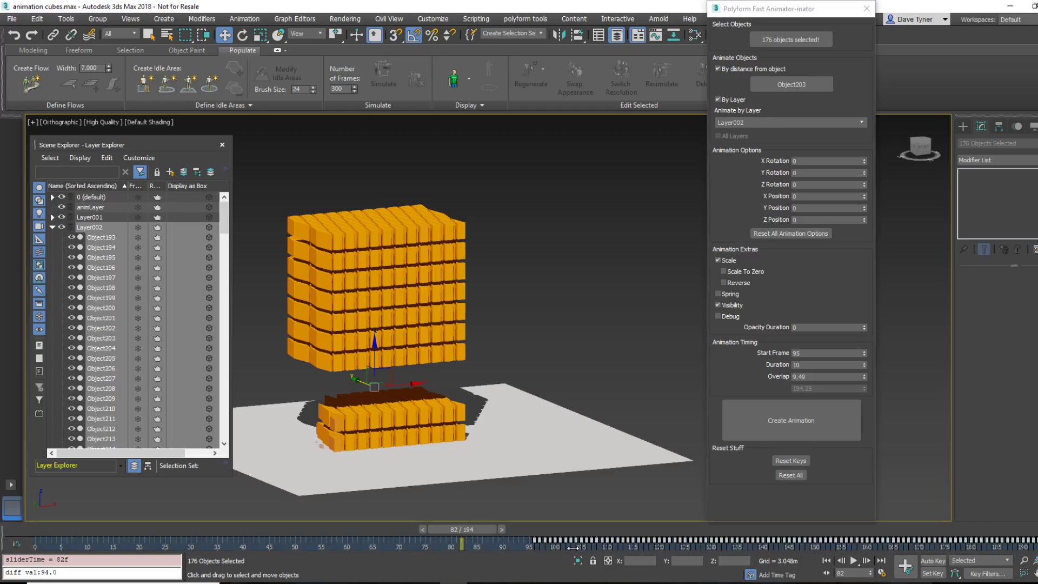
{"action": "left_click_drag", "start_coordinate": [535, 539], "coordinate": [501, 545]}
{"action": "left_click", "coordinate": [853, 561]}
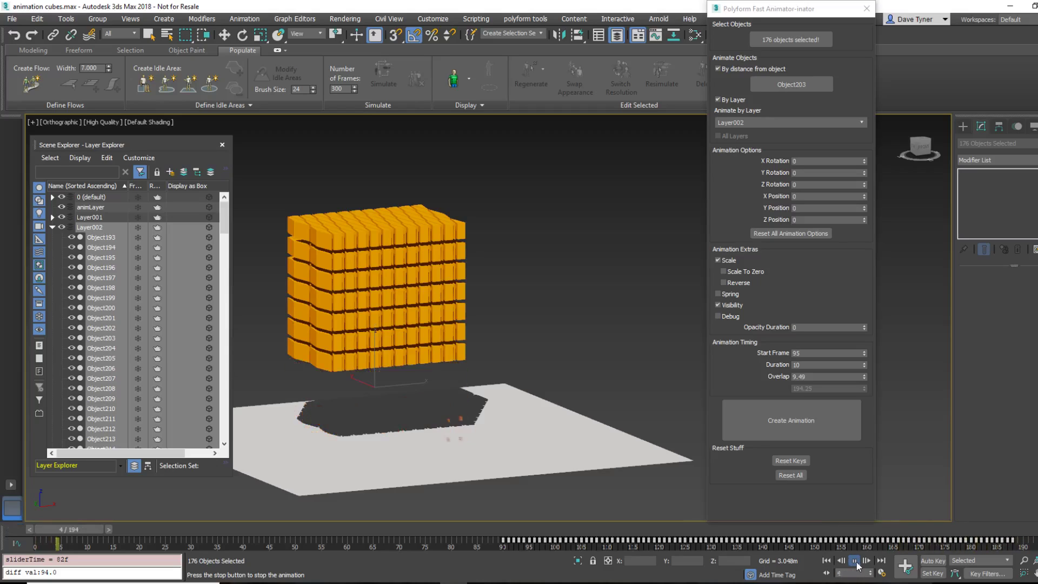
Target Layer003 in the animator with a Start Frame of 190
{"action": "key", "text": "w"}
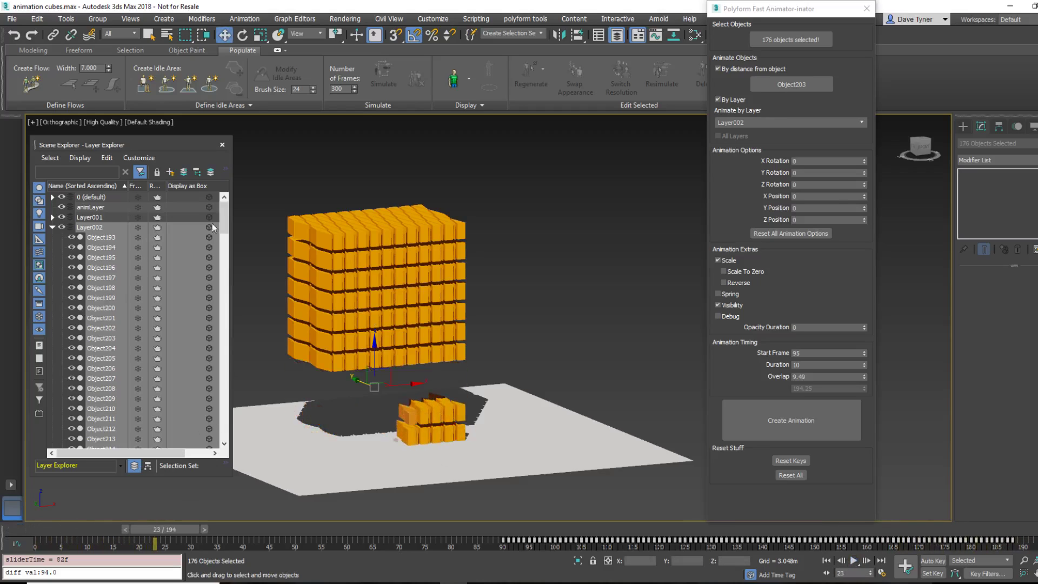
{"action": "left_click", "coordinate": [767, 121]}
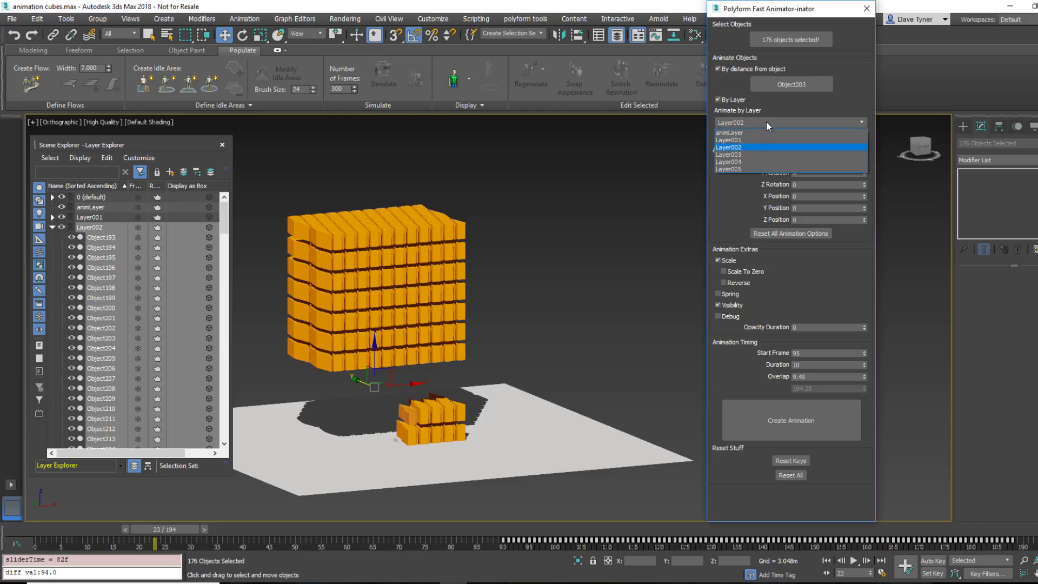
{"action": "left_click", "coordinate": [760, 155]}
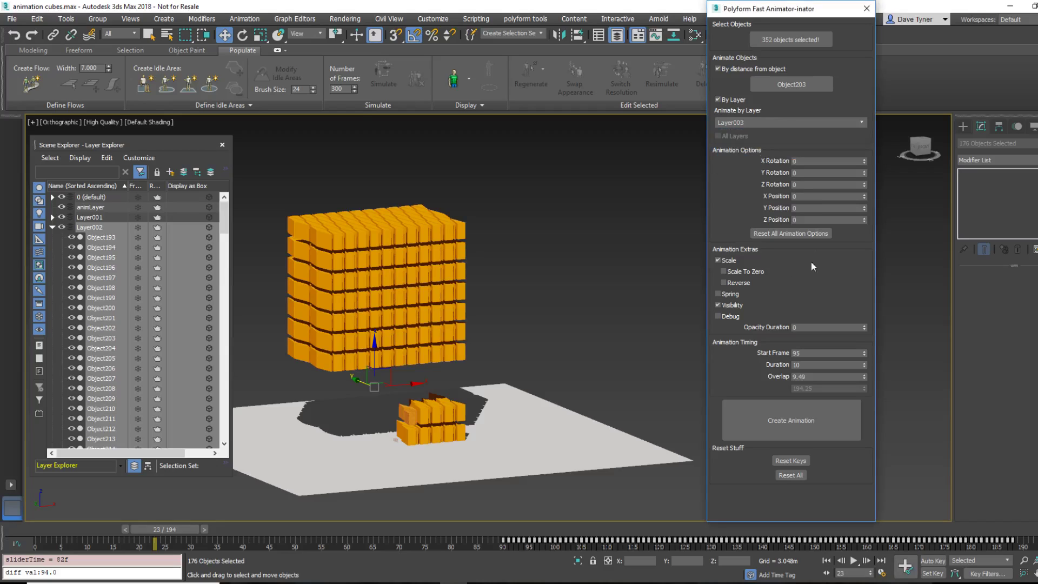
{"action": "double_click", "coordinate": [809, 353]}
{"action": "type", "text": "190"}
{"action": "key", "text": "Tab"}
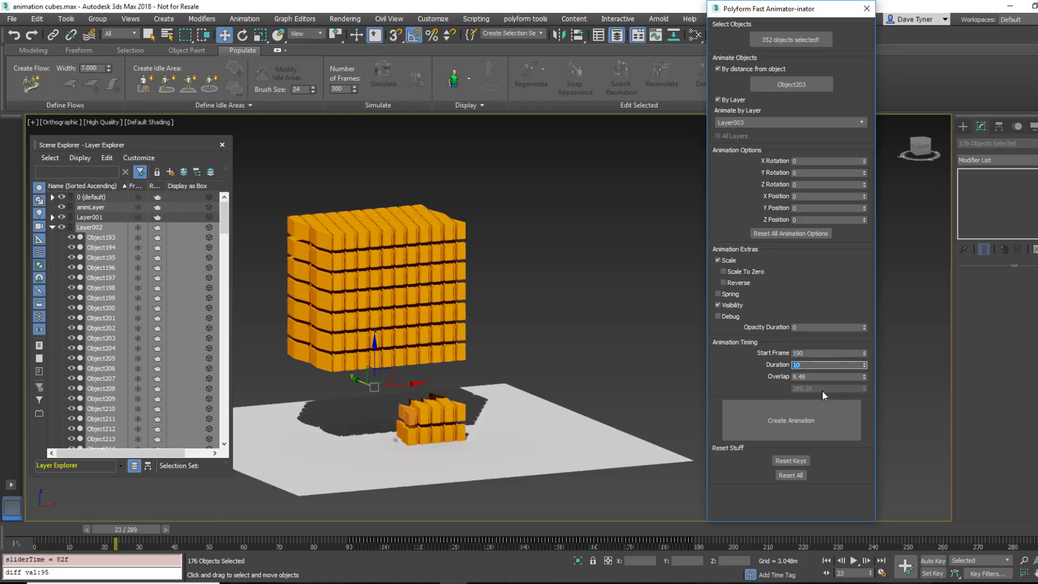
{"action": "left_click", "coordinate": [813, 421]}
Generate Layer003's build spreading from cube Object390, then scrub back to frame 0
{"action": "left_click", "coordinate": [788, 85]}
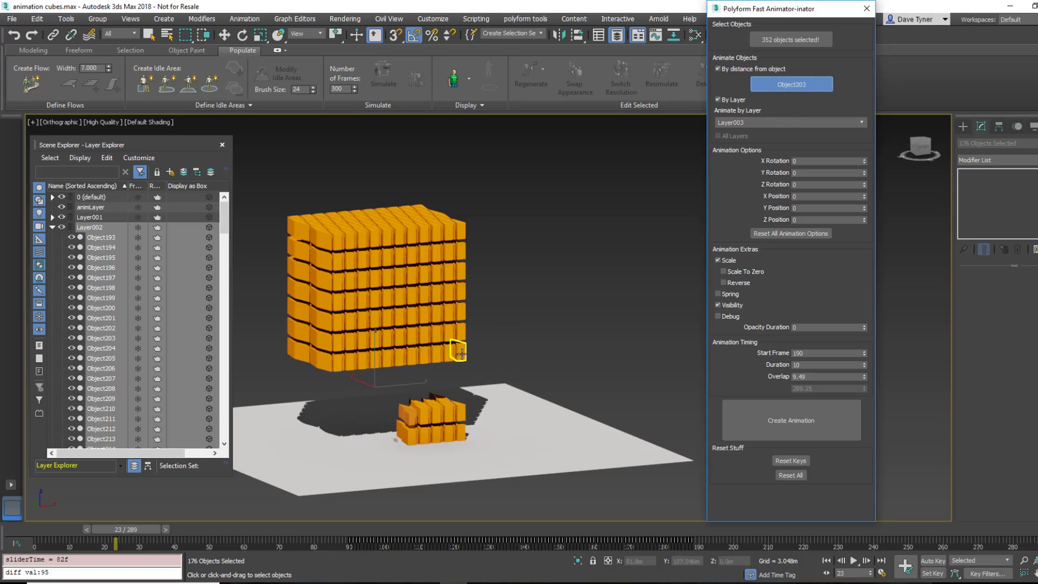
{"action": "left_click", "coordinate": [457, 343]}
{"action": "left_click", "coordinate": [780, 420]}
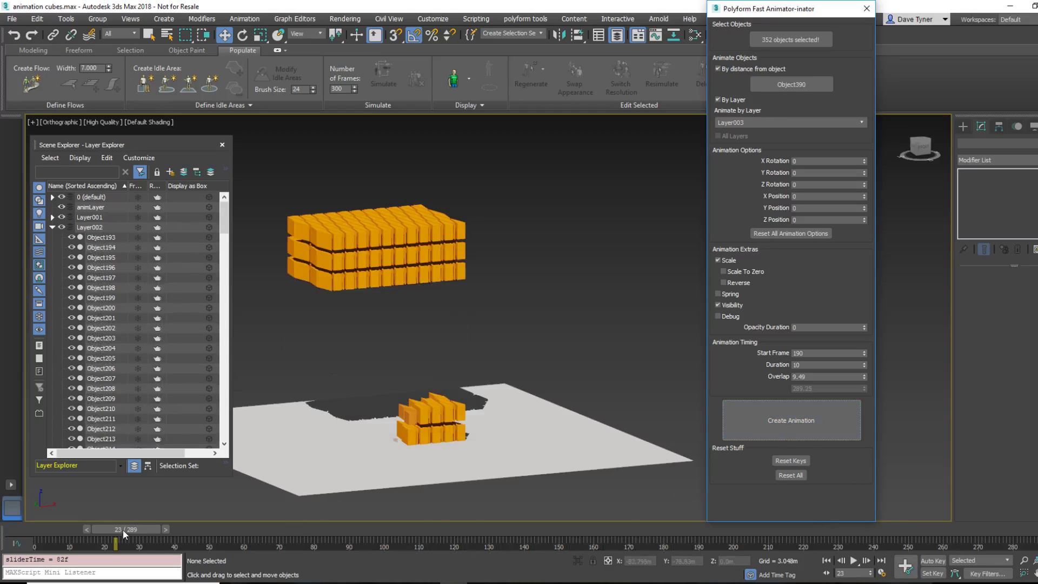
{"action": "left_click_drag", "start_coordinate": [123, 534], "coordinate": [23, 532]}
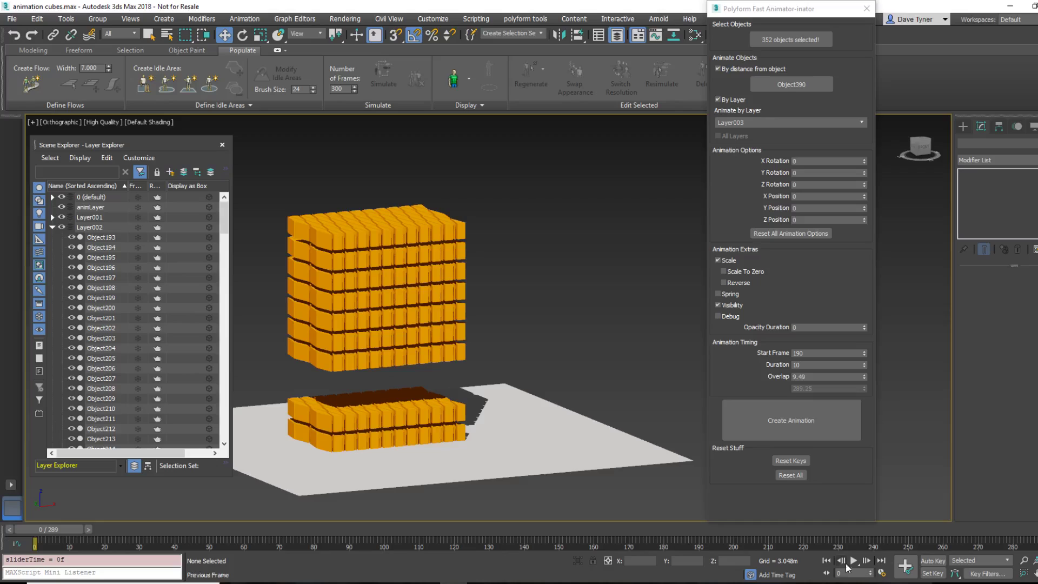
Play the three-layer build and go to frame 289, where the left notch remains open
{"action": "left_click", "coordinate": [851, 562]}
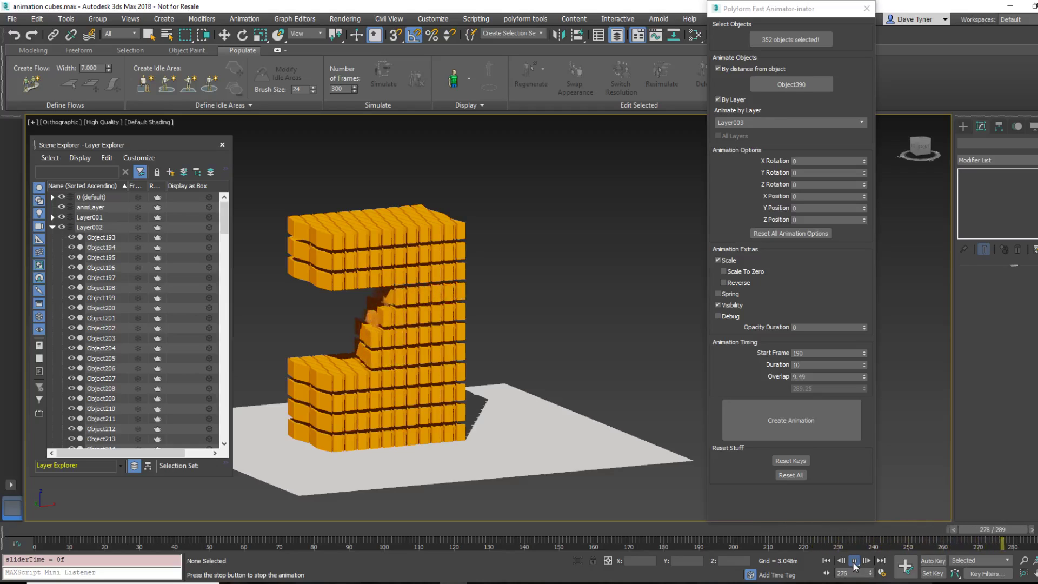
{"action": "left_click", "coordinate": [854, 562]}
{"action": "left_click_drag", "start_coordinate": [983, 528], "coordinate": [1013, 530]}
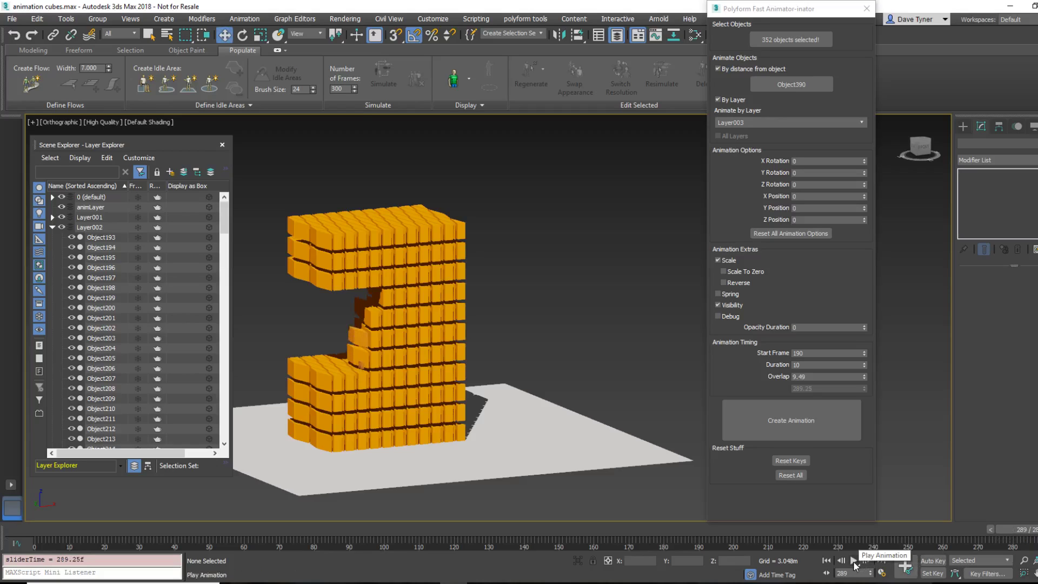
Set the End Time to 350 in Time Configuration, then reopen it to edit the end time
{"action": "right_click", "coordinate": [854, 564]}
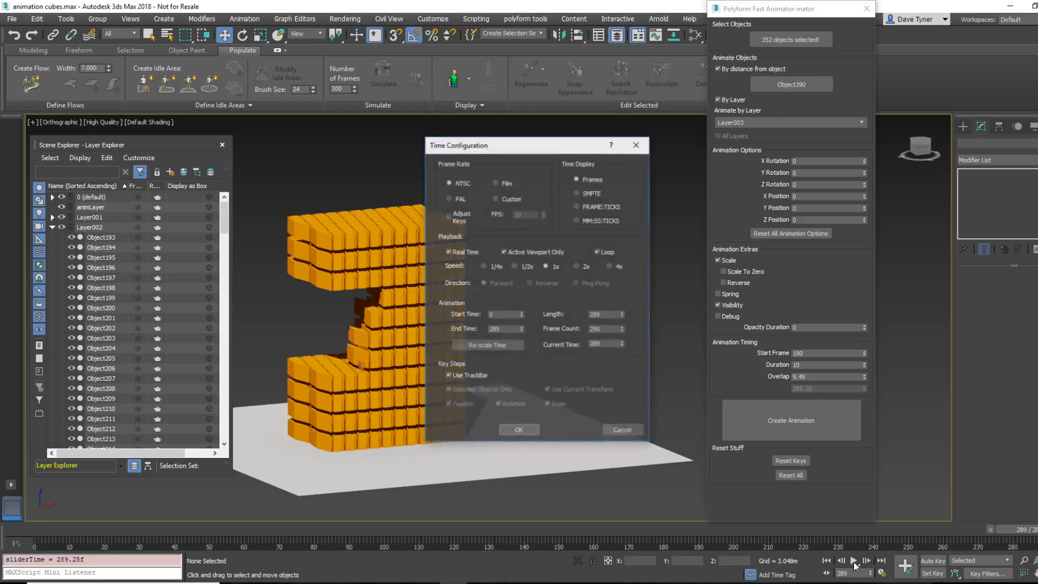
{"action": "double_click", "coordinate": [503, 330]}
{"action": "type", "text": "350"}
{"action": "key", "text": "Return"}
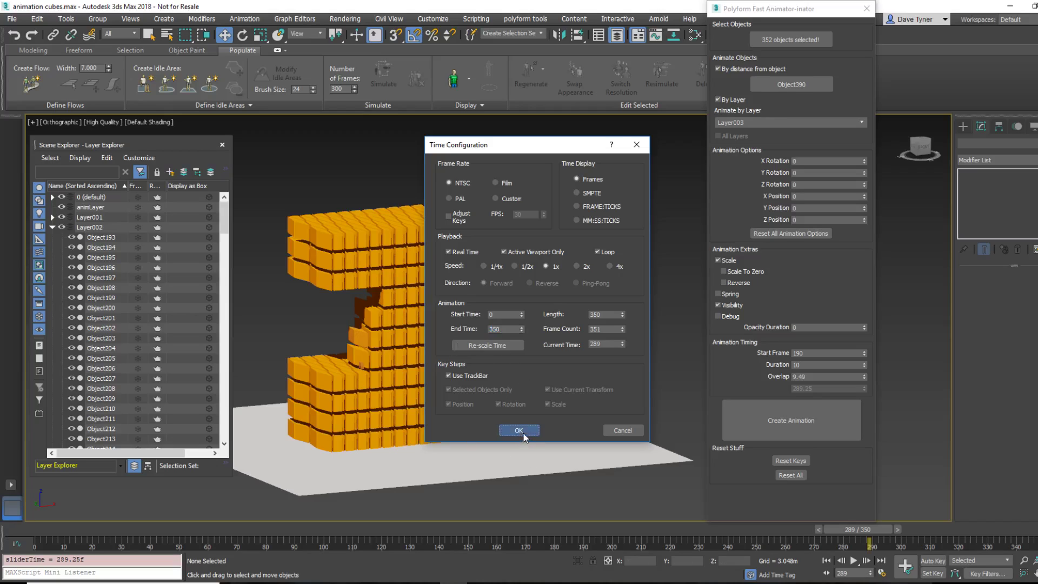
{"action": "left_click", "coordinate": [518, 429]}
{"action": "left_click_drag", "start_coordinate": [889, 529], "coordinate": [1004, 540]}
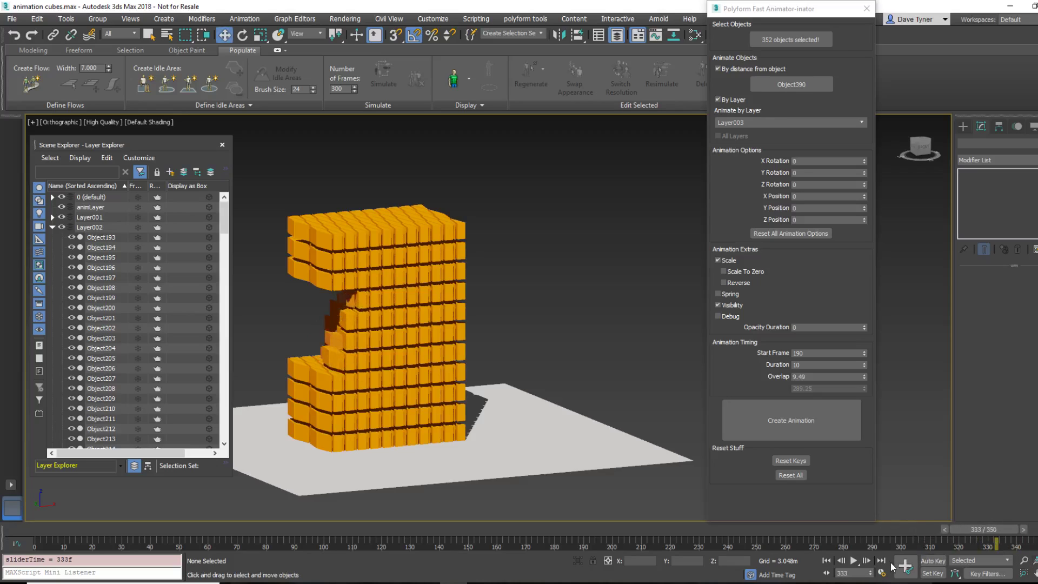
{"action": "right_click", "coordinate": [848, 563]}
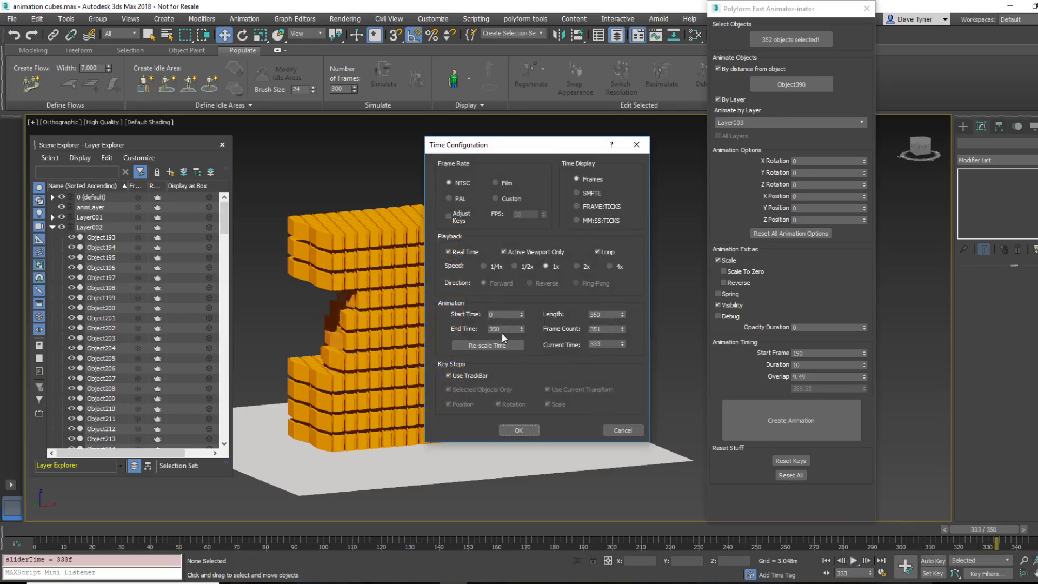
{"action": "left_click_drag", "start_coordinate": [501, 330], "coordinate": [469, 327]}
{"action": "type", "text": "450"}
{"action": "key", "text": "Return"}
{"action": "left_click", "coordinate": [532, 430]}
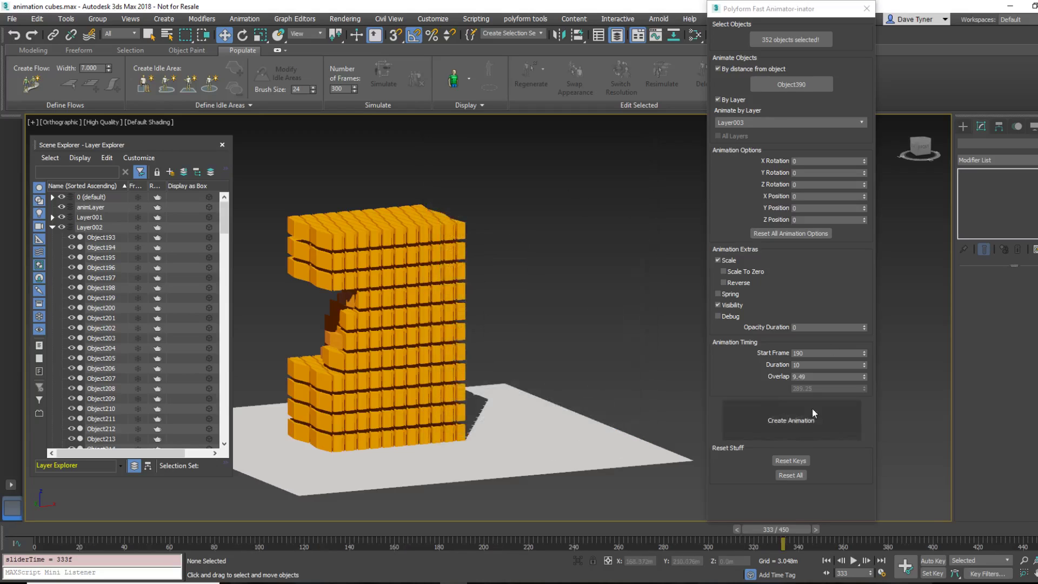
{"action": "left_click_drag", "start_coordinate": [775, 540], "coordinate": [22, 532]}
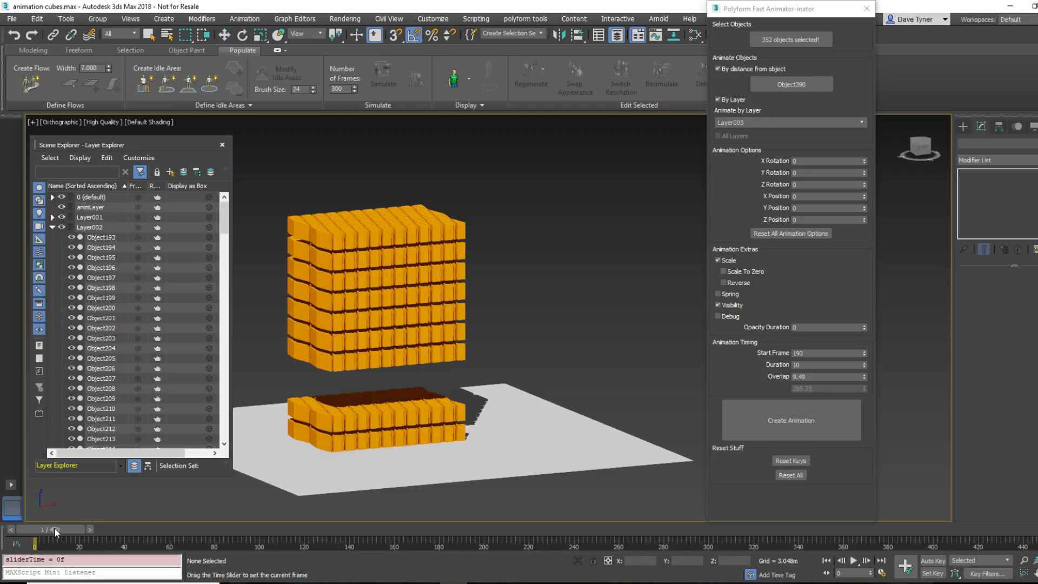
{"action": "mouse_move", "coordinate": [52, 530]}
{"action": "left_mouse_down"}
{"action": "mouse_move", "coordinate": [865, 530]}
{"action": "mouse_move", "coordinate": [173, 529]}
{"action": "mouse_move", "coordinate": [1, 556]}
{"action": "left_mouse_up"}
{"action": "key", "text": "w"}
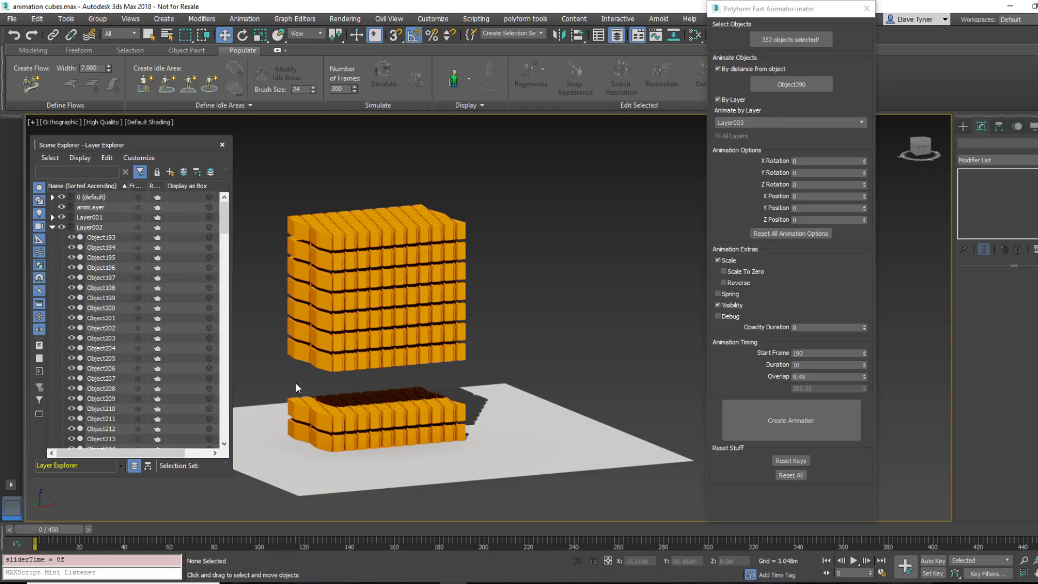
Clear the cubes' animation keys and load Layer001's 176 cubes into the animator
{"action": "left_click", "coordinate": [792, 461]}
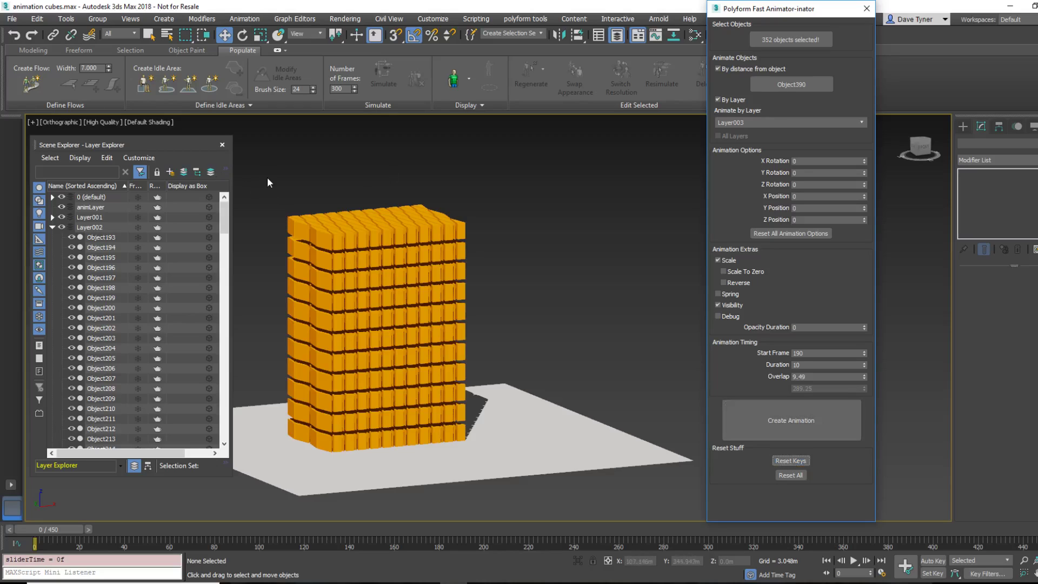
{"action": "left_click_drag", "start_coordinate": [257, 168], "coordinate": [516, 470]}
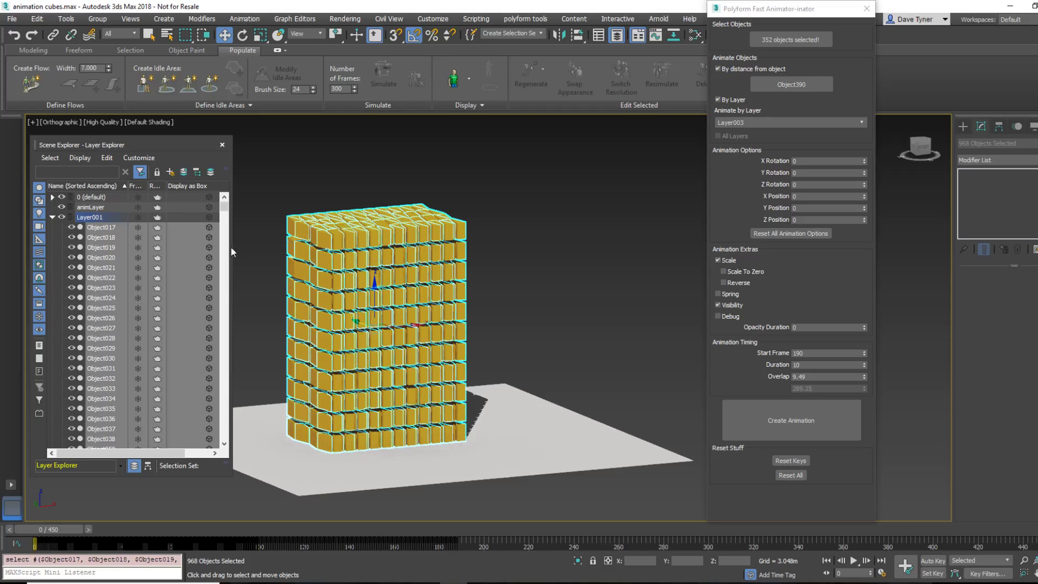
{"action": "left_click", "coordinate": [85, 219]}
{"action": "double_click", "coordinate": [85, 218]}
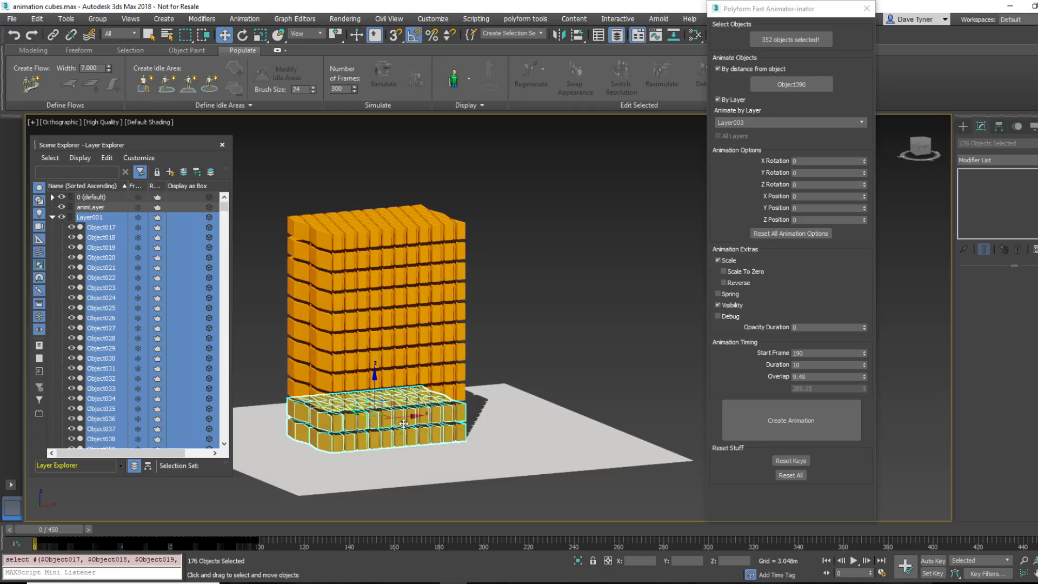
{"action": "left_click", "coordinate": [797, 40]}
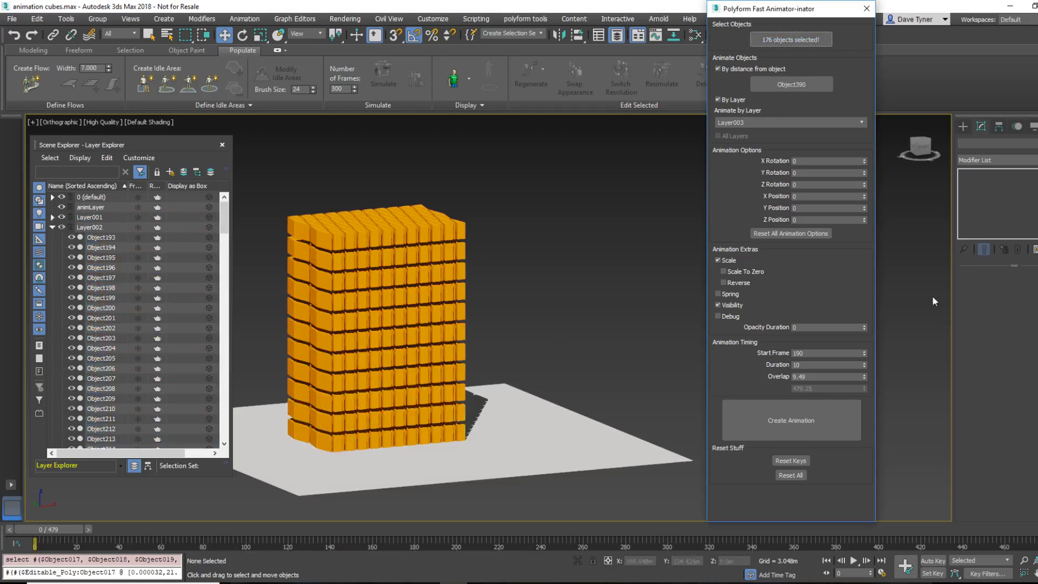
Reset the animator, load all 968 cubes, test and clear a build, then reselect the tower
{"action": "left_click", "coordinate": [798, 460]}
{"action": "left_click", "coordinate": [781, 475]}
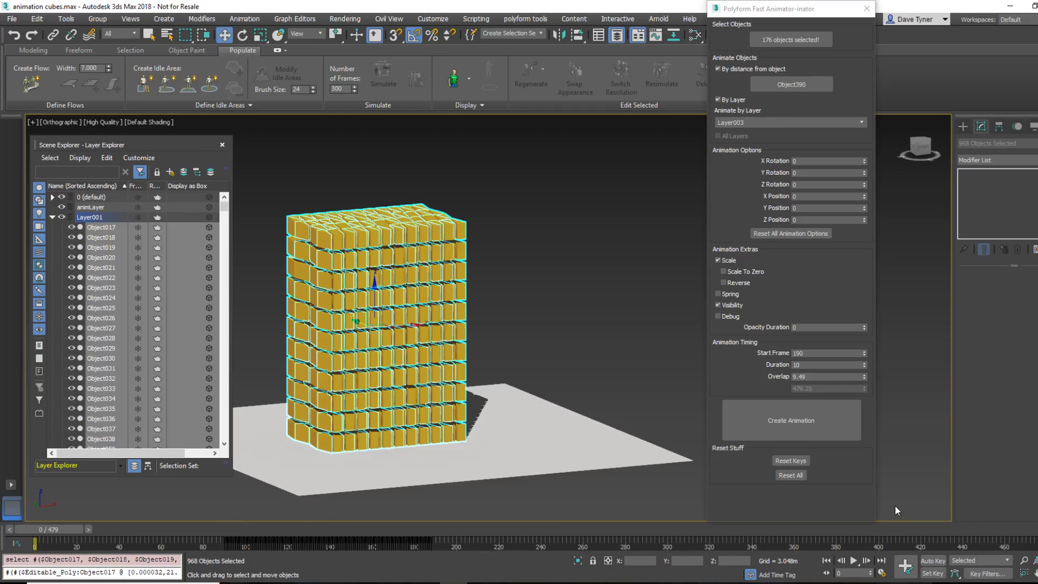
{"action": "left_click", "coordinate": [790, 475]}
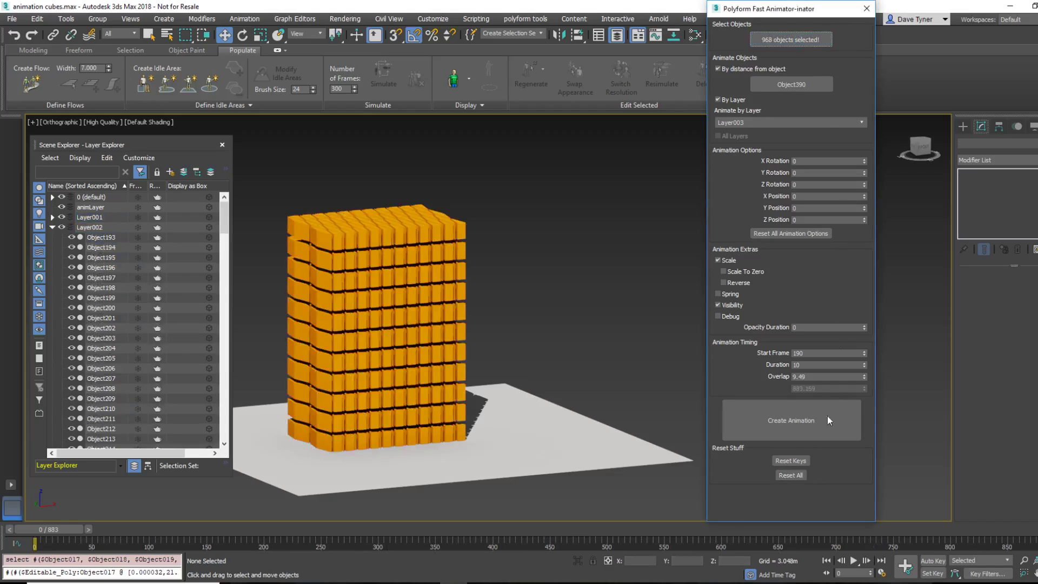
{"action": "left_click", "coordinate": [822, 436]}
{"action": "left_click", "coordinate": [797, 464]}
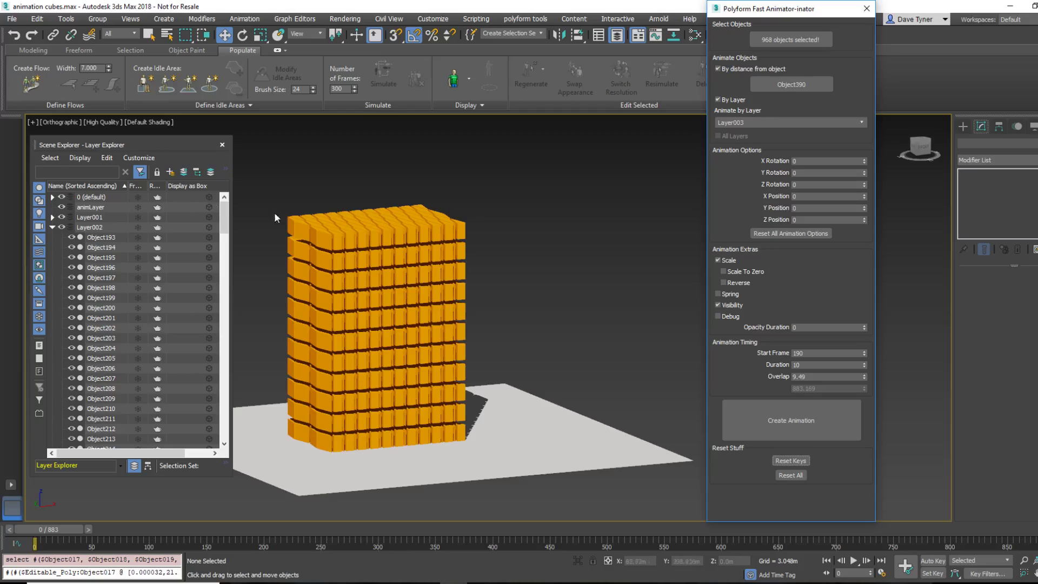
{"action": "left_click_drag", "start_coordinate": [279, 192], "coordinate": [716, 513]}
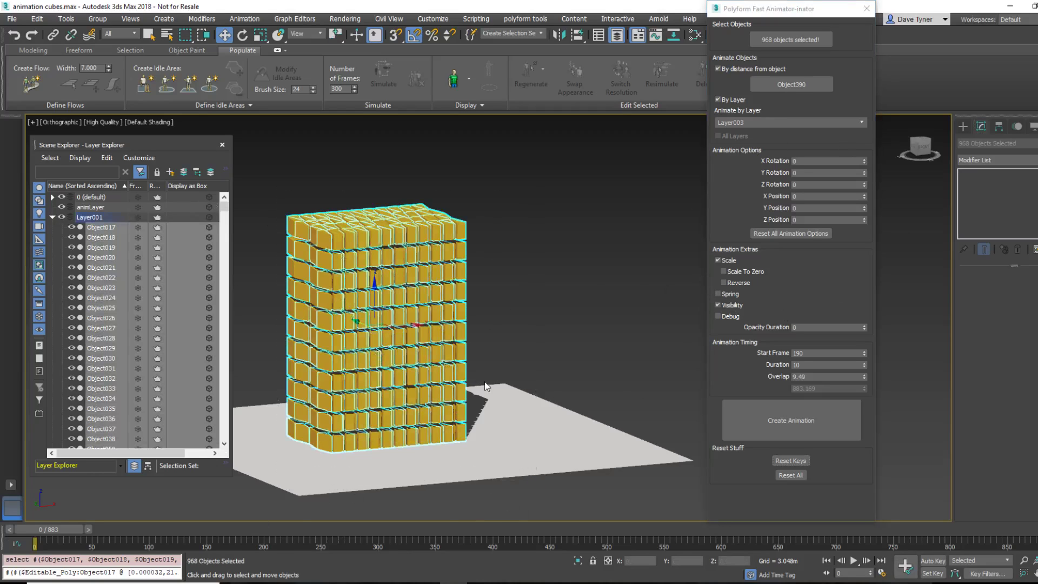
Set the fly-in's Y Rotation to 180 and X/Y/Z Position offsets to 200
{"action": "left_click", "coordinate": [498, 345]}
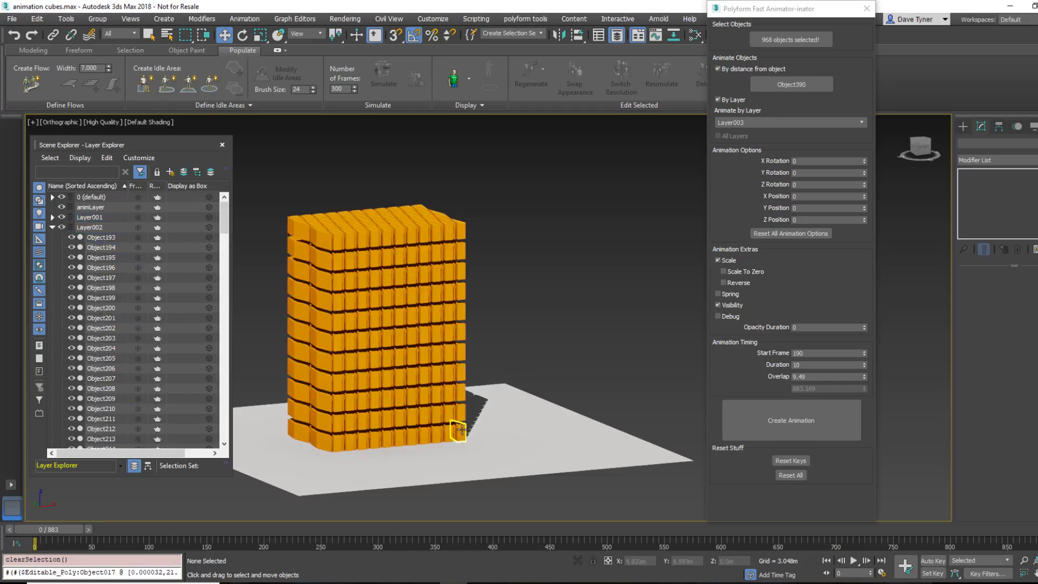
{"action": "left_click", "coordinate": [819, 161]}
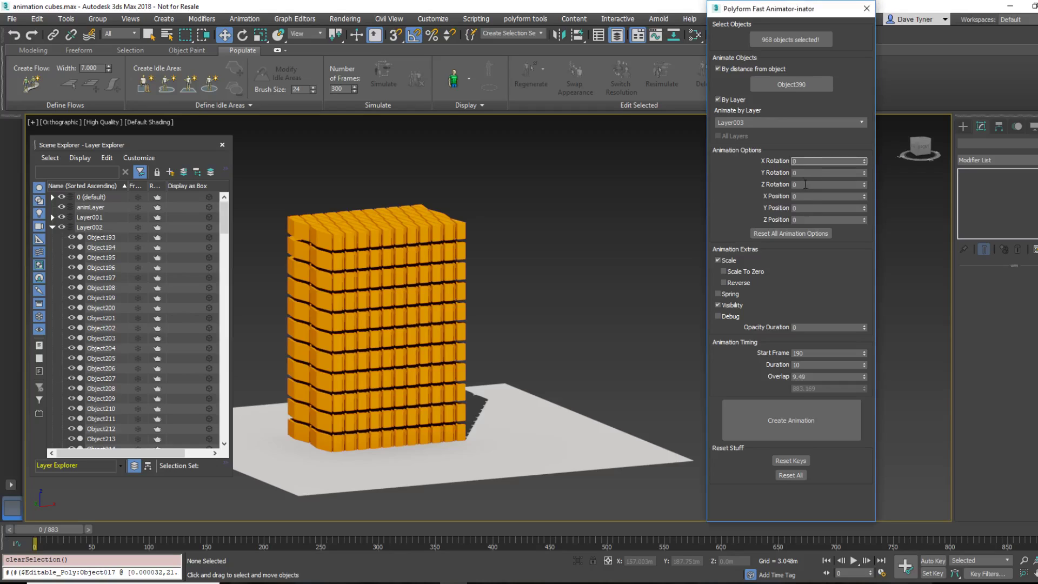
{"action": "key", "text": "Tab"}
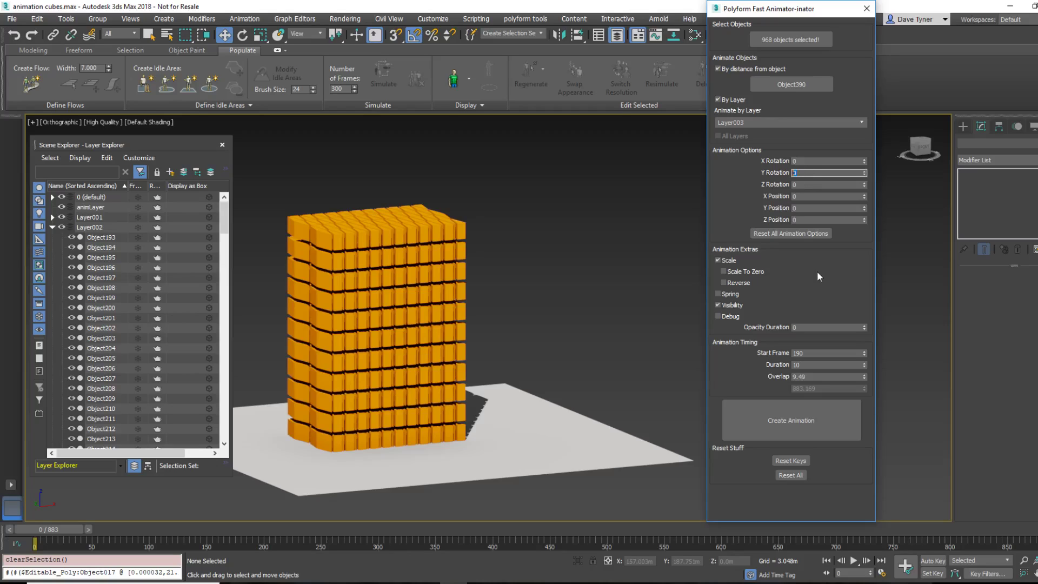
{"action": "type", "text": "180"}
{"action": "key", "text": "Tab"}
{"action": "key", "text": "Tab"}
{"action": "key", "text": "Tab"}
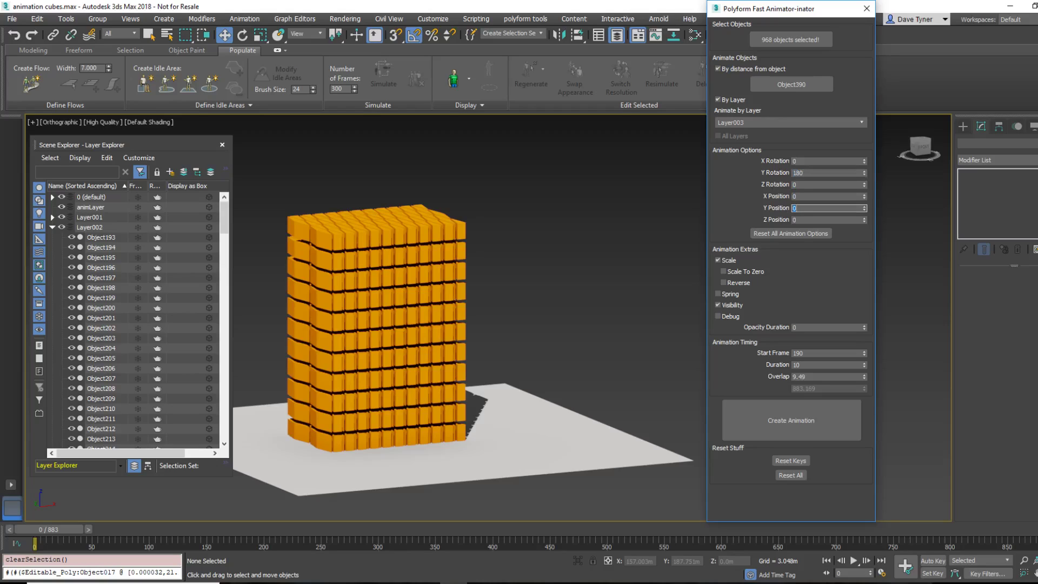
{"action": "key", "text": "shift+Tab"}
{"action": "type", "text": "200"}
{"action": "key", "text": "Tab"}
{"action": "type", "text": "200"}
{"action": "key", "text": "Tab"}
{"action": "type", "text": "2"}
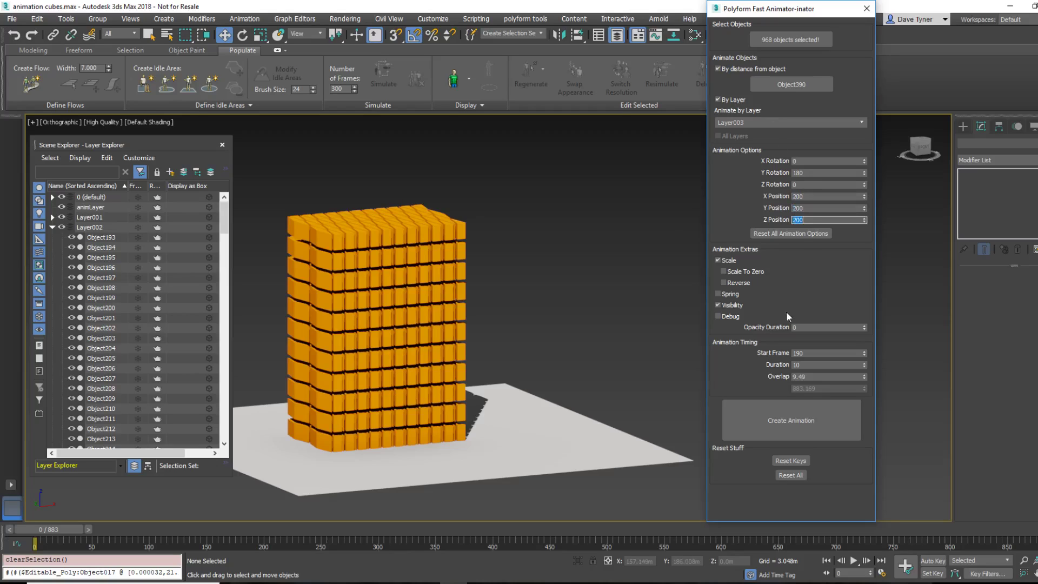
Turn off Visibility, set Start Frame 1 and Overlap 9.9, and create the fly-in animation
{"action": "left_click", "coordinate": [717, 305]}
{"action": "double_click", "coordinate": [832, 353]}
{"action": "type", "text": "1"}
{"action": "key", "text": "Tab"}
{"action": "key", "text": "Tab"}
{"action": "type", "text": "9"}
{"action": "key", "text": "Tab"}
{"action": "left_click", "coordinate": [755, 422]}
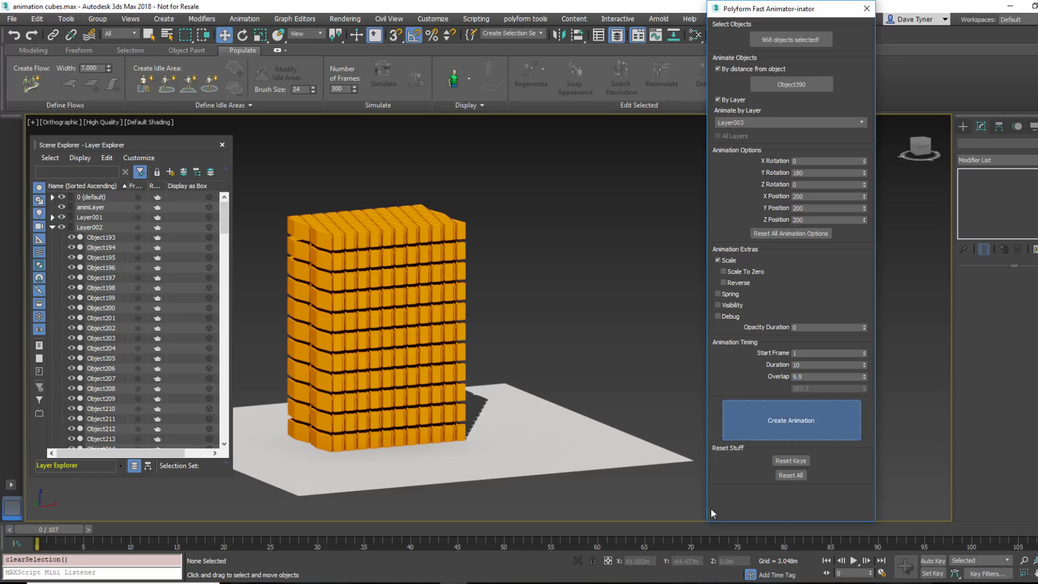
Play the fly-in, stop at frame 75, and orbit to watch the cubes tumble in
{"action": "left_click", "coordinate": [853, 560]}
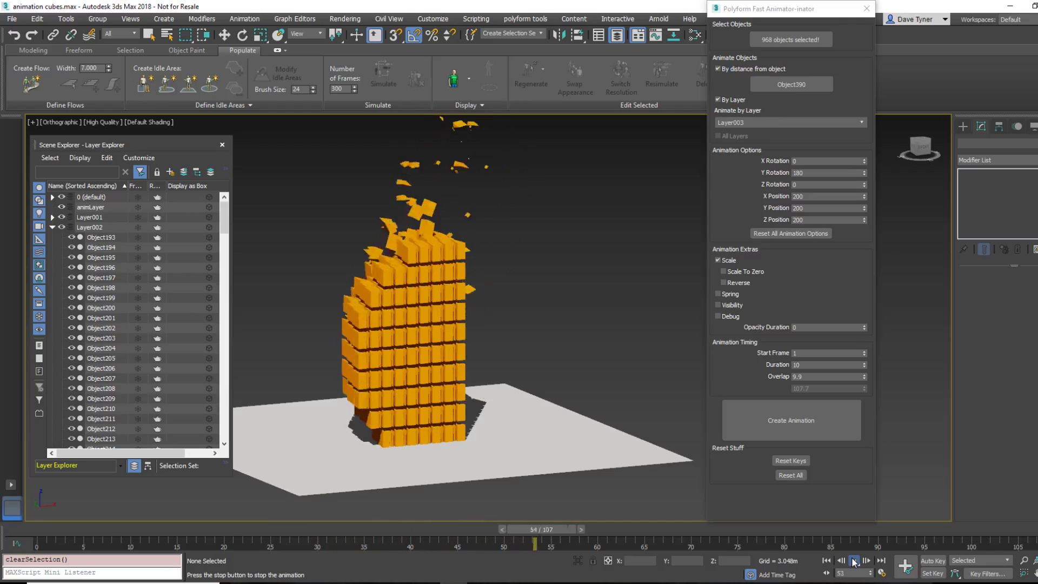
{"action": "key", "text": "/"}
{"action": "middle_click_drag", "start_coordinate": [530, 316], "coordinate": [475, 345], "text": "alt"}
{"action": "scroll", "coordinate": [475, 342], "scroll_direction": "up", "scroll_amount": 3}
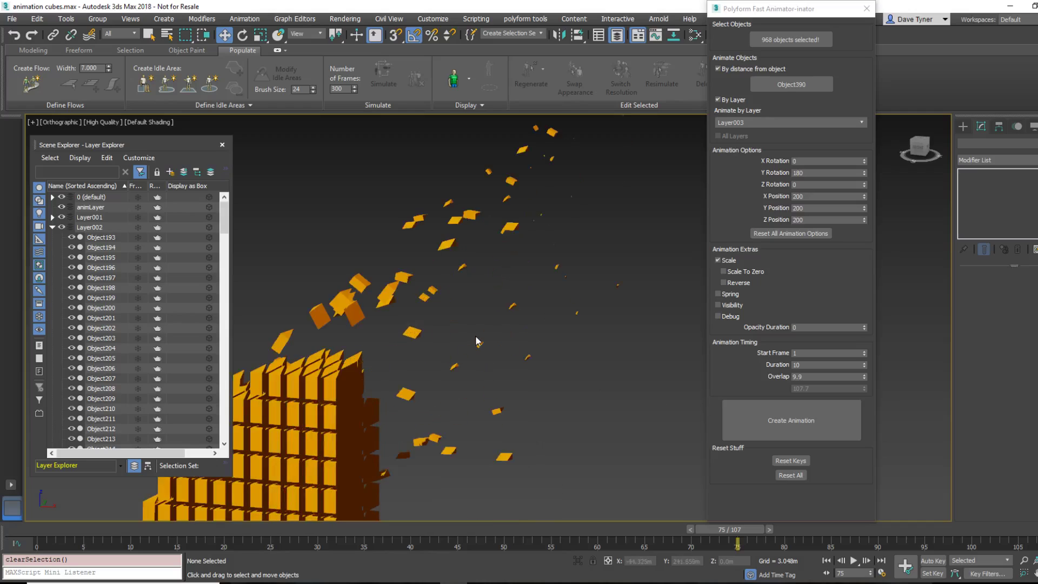
{"action": "scroll", "coordinate": [513, 365], "scroll_direction": "down", "scroll_amount": 2}
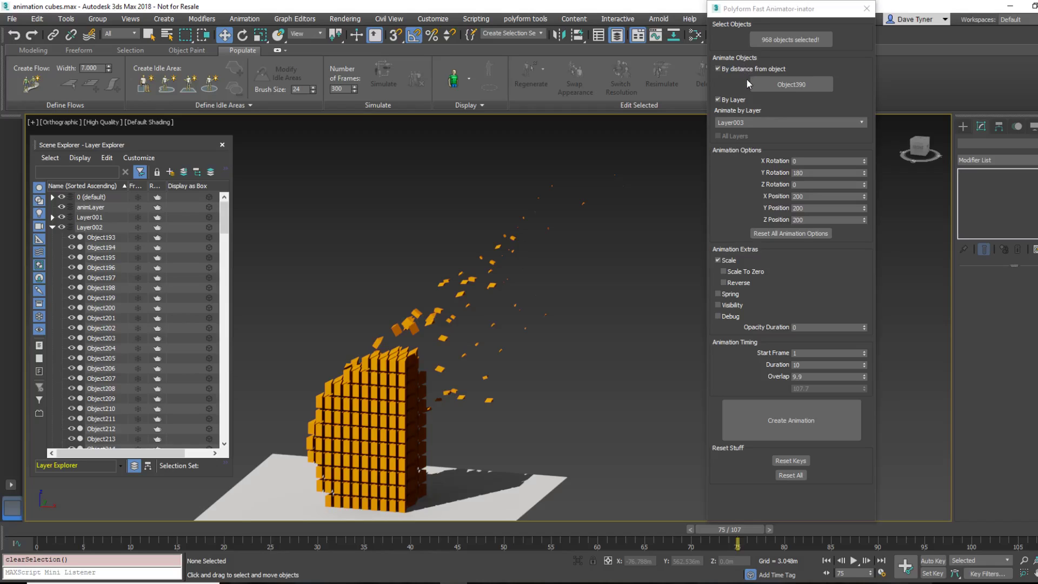
Uncheck By Layer so the cube order follows distance only
{"action": "left_click", "coordinate": [719, 99]}
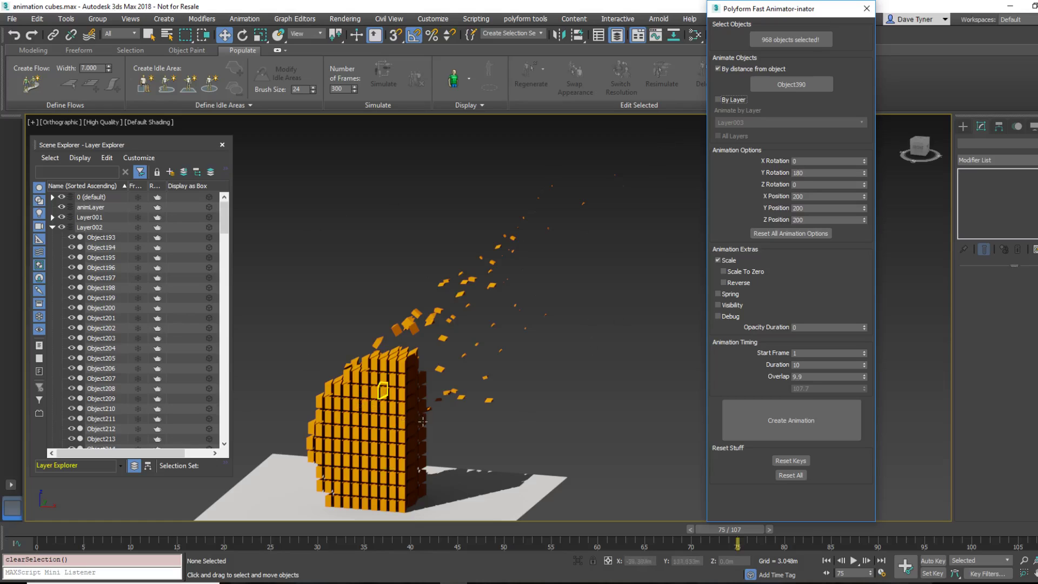
{"action": "middle_click_drag", "start_coordinate": [443, 346], "coordinate": [549, 371]}
{"action": "scroll", "coordinate": [549, 371], "scroll_direction": "up", "scroll_amount": 3}
{"action": "scroll", "coordinate": [600, 392], "scroll_direction": "down", "scroll_amount": 3}
{"action": "scroll", "coordinate": [600, 391], "scroll_direction": "up", "scroll_amount": 4}
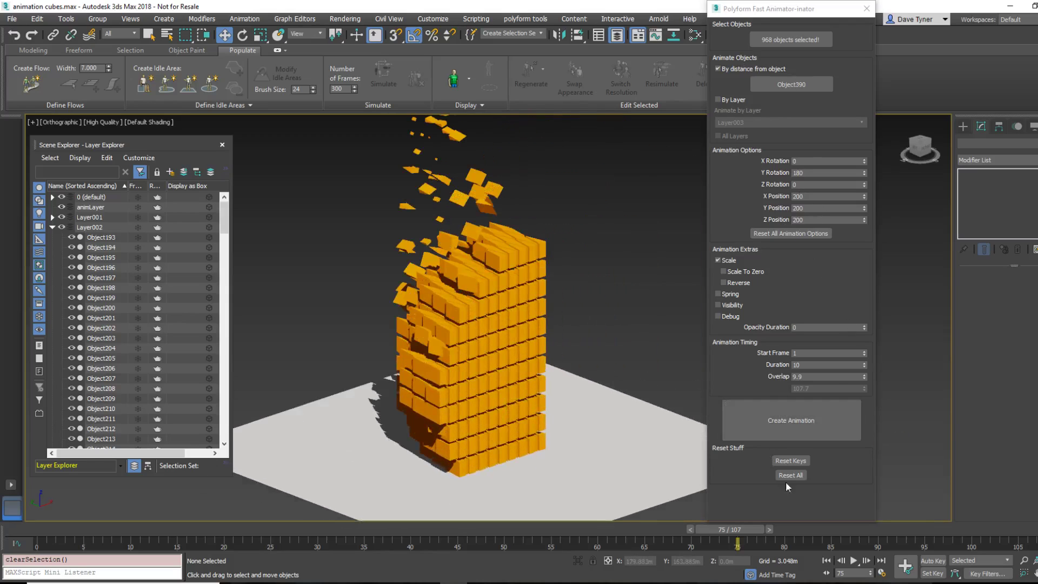
Reset the fly-in keys, select all tower cubes, and create the animation
{"action": "left_click", "coordinate": [790, 461]}
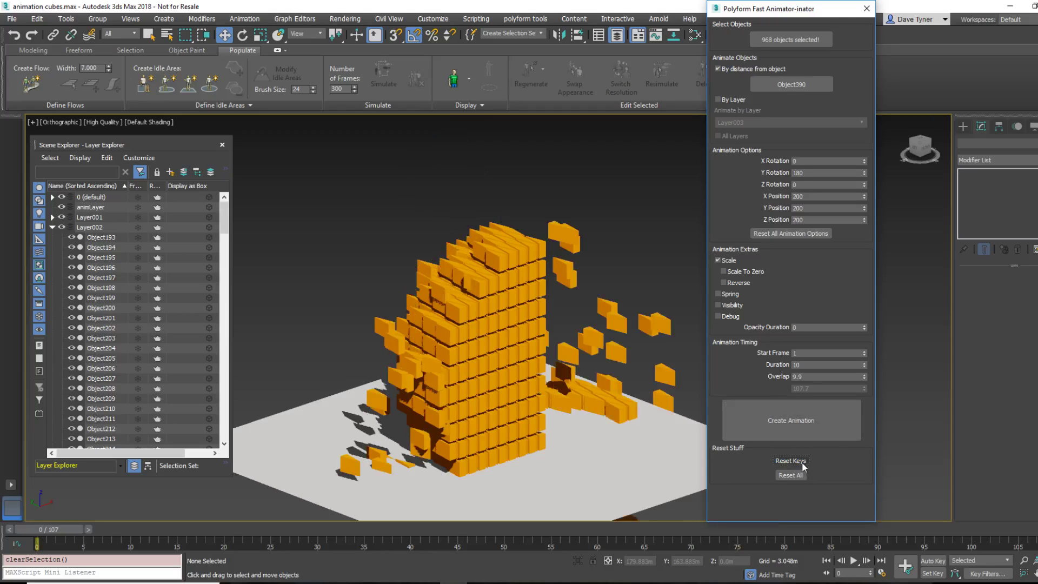
{"action": "middle_click_drag", "start_coordinate": [457, 324], "coordinate": [637, 393], "text": "alt"}
{"action": "left_click", "coordinate": [797, 463]}
{"action": "left_click_drag", "start_coordinate": [303, 197], "coordinate": [398, 230]}
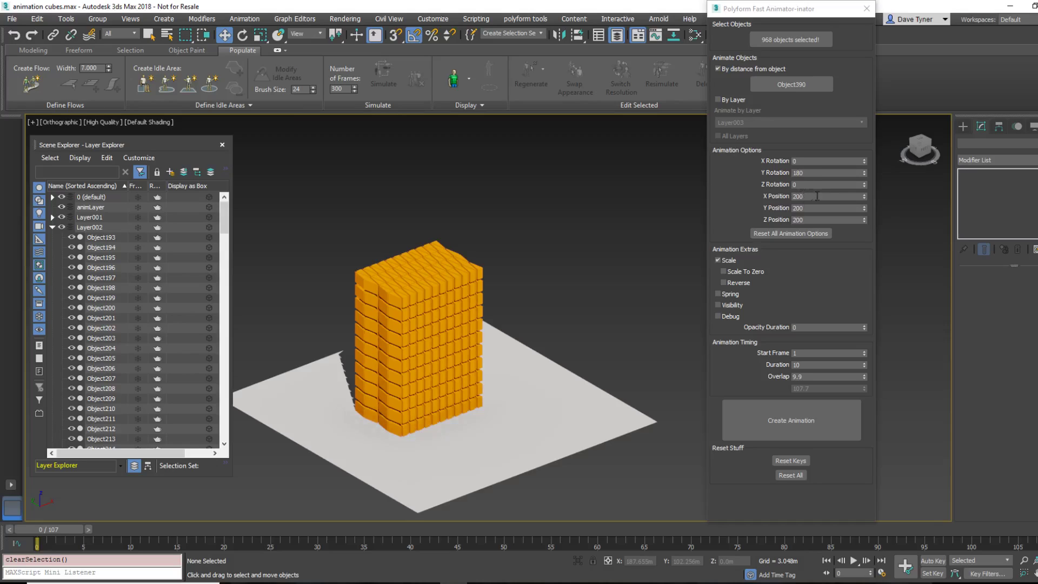
{"action": "left_click", "coordinate": [799, 414]}
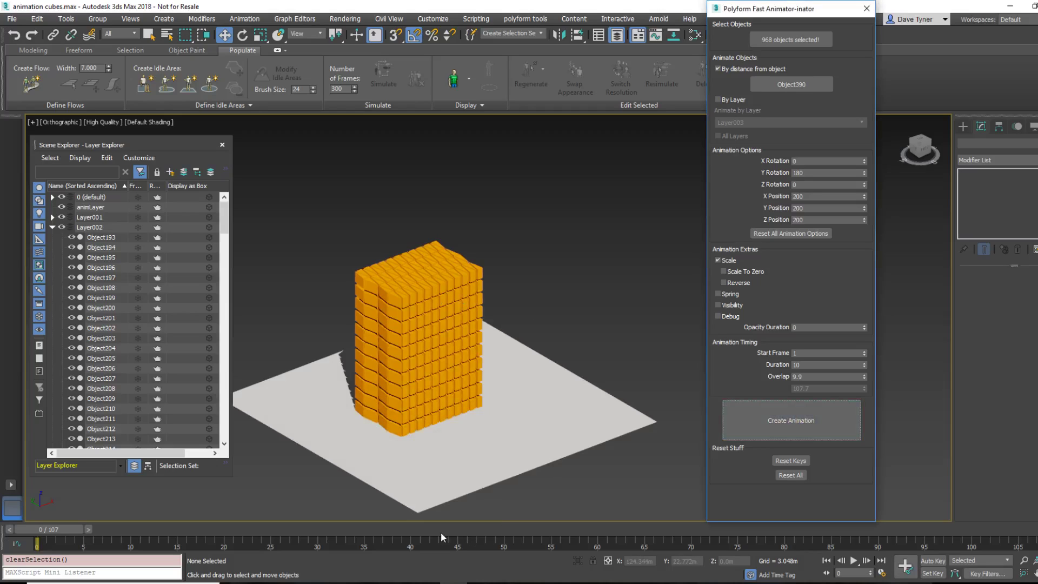
Pick top cube Object1151 as distance origin, regenerate the fly-in, and scrub to frame 10
{"action": "left_click", "coordinate": [790, 84]}
{"action": "left_click", "coordinate": [437, 288]}
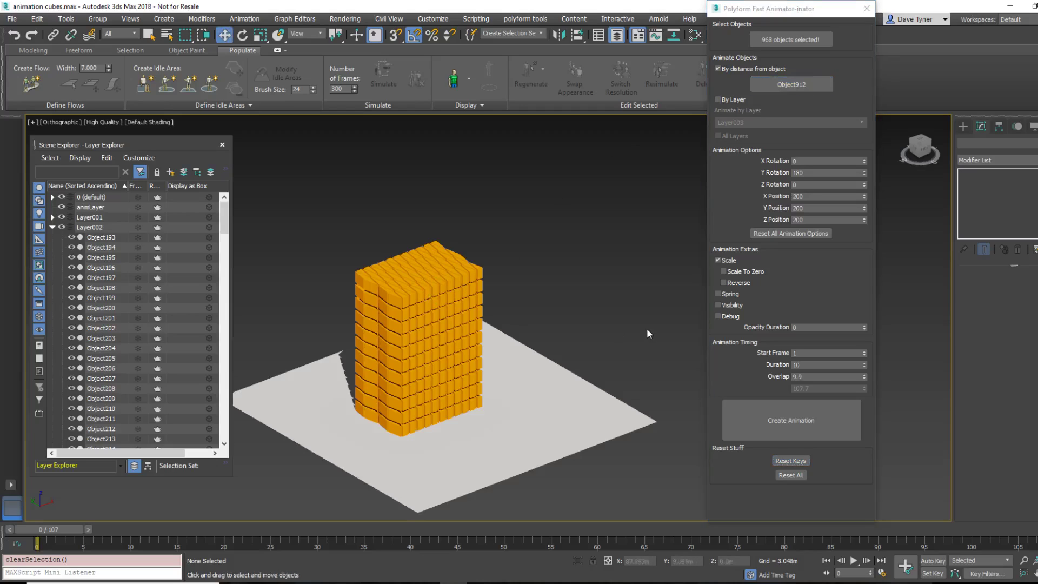
{"action": "left_click", "coordinate": [763, 87]}
{"action": "left_click", "coordinate": [407, 262]}
{"action": "left_click", "coordinate": [790, 435]}
{"action": "left_click_drag", "start_coordinate": [57, 532], "coordinate": [131, 532]}
Scrub to frame 10 and view the cubes from Front and Left, keeping solid shading
{"action": "key", "text": "w"}
{"action": "middle_click_drag", "start_coordinate": [431, 456], "coordinate": [543, 435], "text": "alt"}
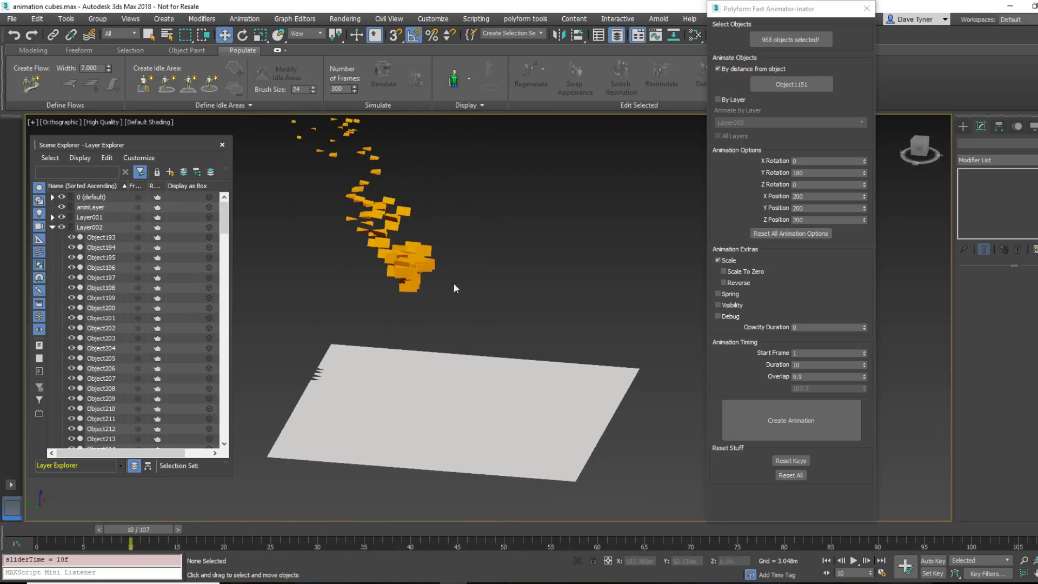
{"action": "key", "text": "f"}
{"action": "key", "text": "z"}
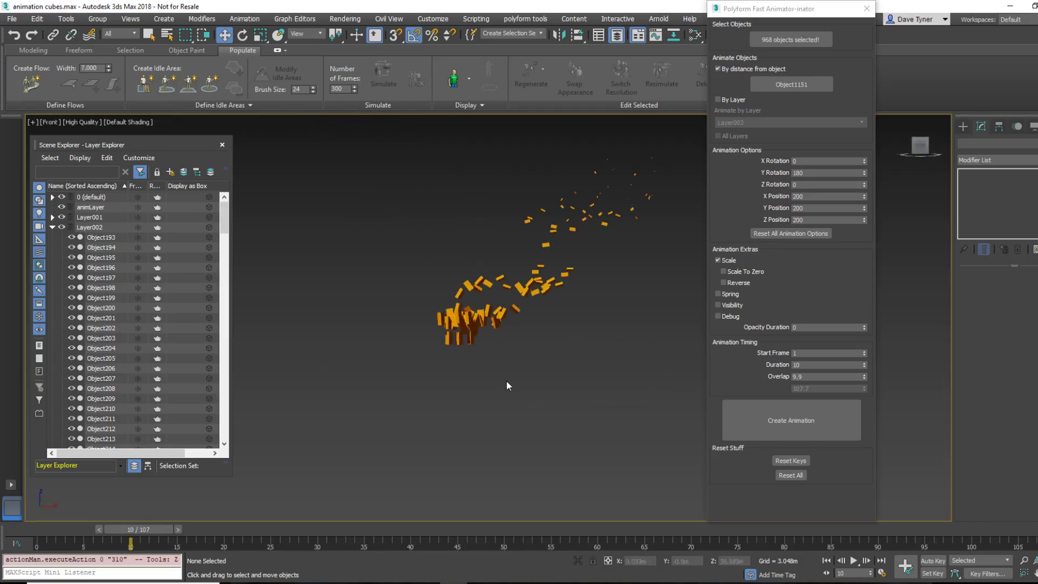
{"action": "key", "text": "l"}
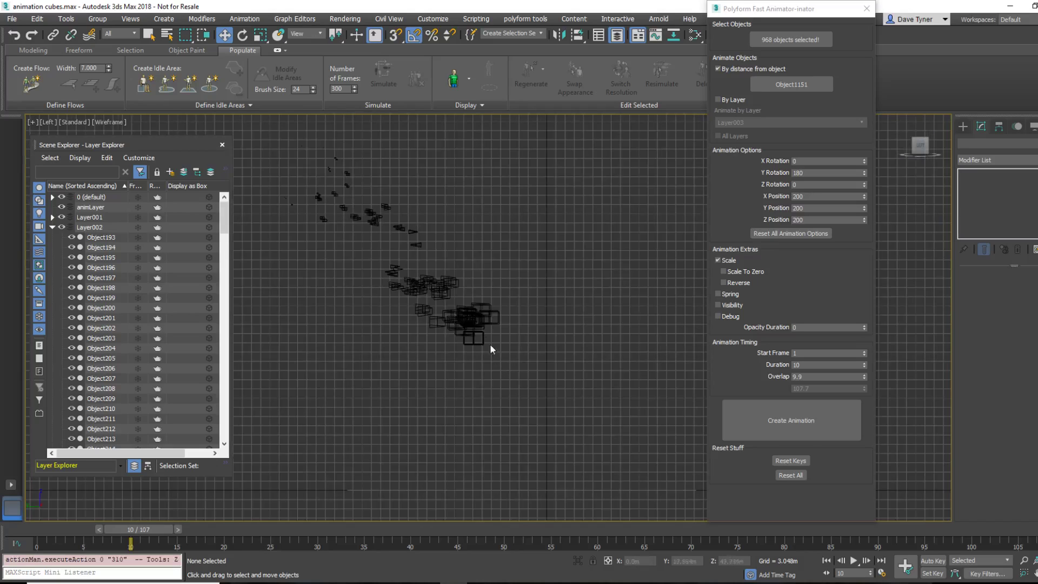
{"action": "key", "text": "F3"}
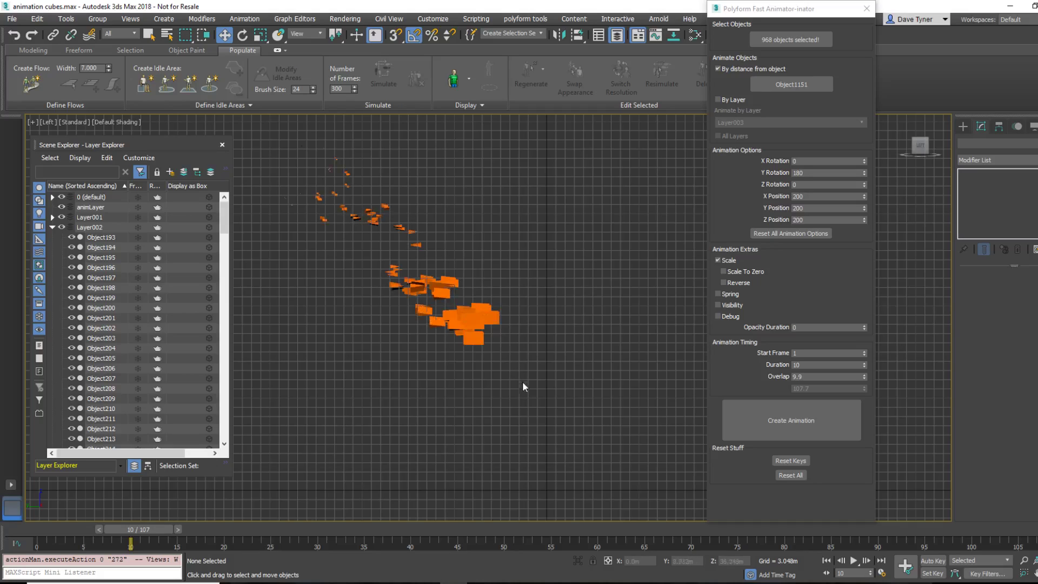
Hide the viewport grid and scrub the fly-in to around frame 56
{"action": "key", "text": "g"}
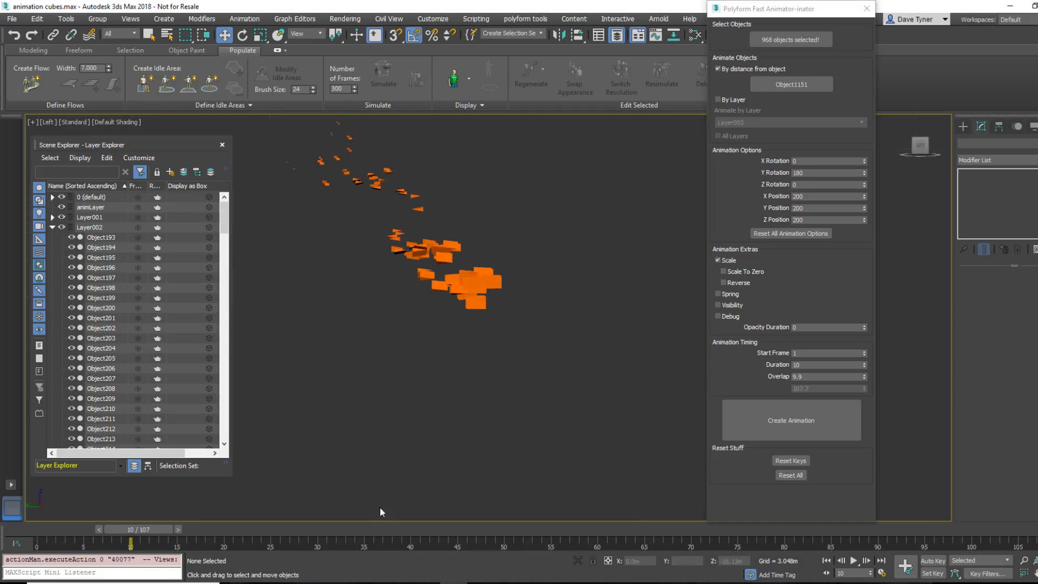
{"action": "left_click_drag", "start_coordinate": [127, 542], "coordinate": [560, 557]}
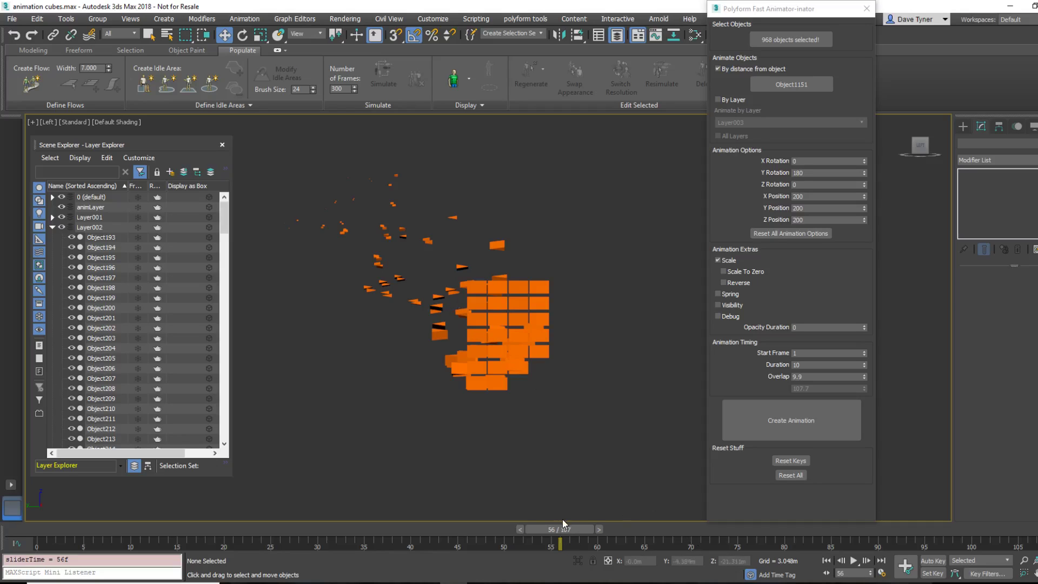
{"action": "left_click_drag", "start_coordinate": [563, 527], "coordinate": [523, 527]}
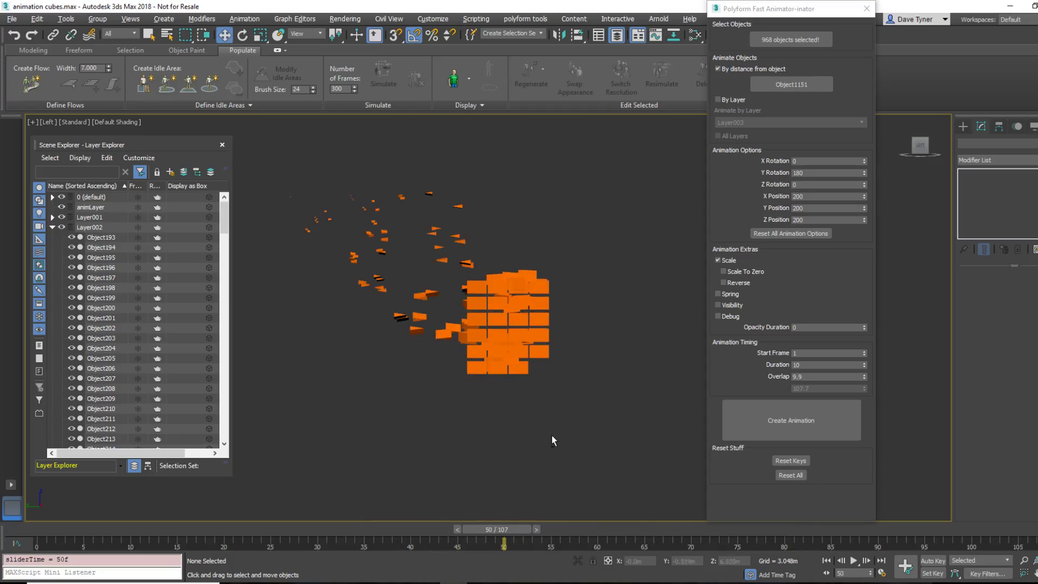
Turn on Spring bounce in the Animator-inator and return to frame 13
{"action": "middle_click_drag", "start_coordinate": [552, 436], "coordinate": [480, 411], "text": "alt"}
{"action": "scroll", "coordinate": [479, 412], "scroll_direction": "up", "scroll_amount": 3}
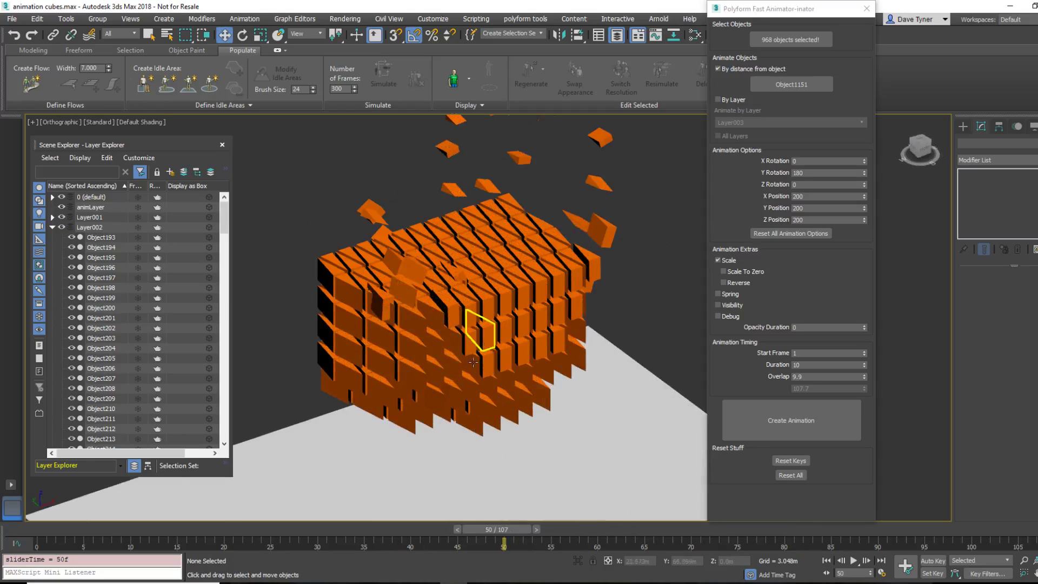
{"action": "left_click", "coordinate": [727, 295]}
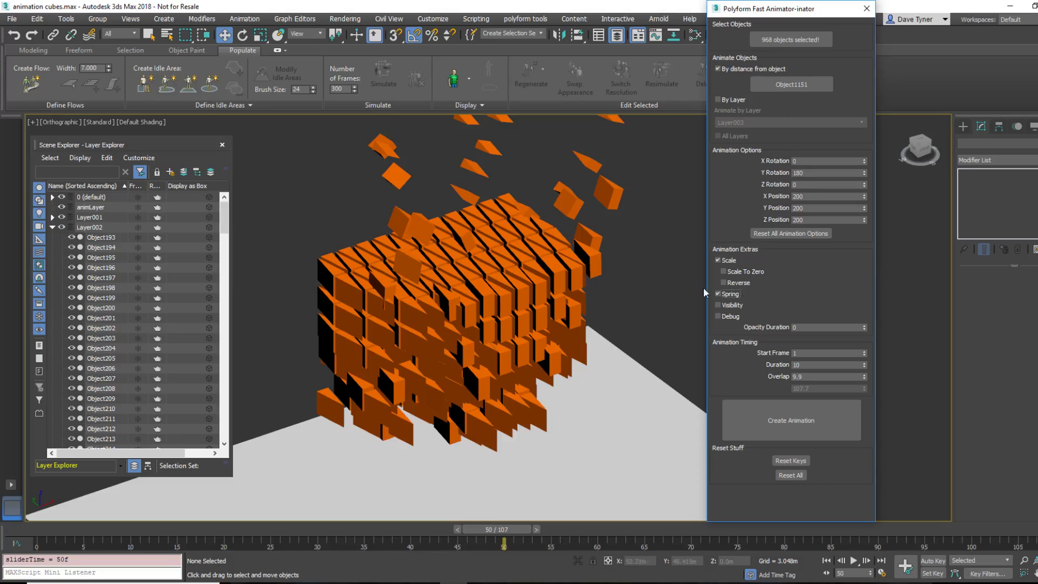
{"action": "scroll", "coordinate": [470, 426], "scroll_direction": "down", "scroll_amount": 2}
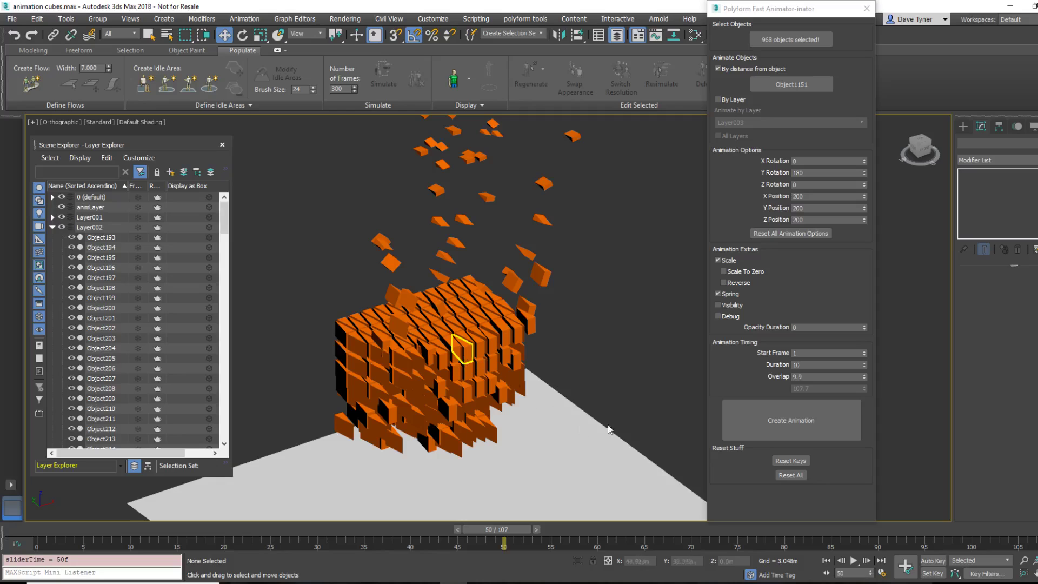
{"action": "middle_click_drag", "start_coordinate": [573, 427], "coordinate": [583, 391]}
{"action": "left_click_drag", "start_coordinate": [518, 524], "coordinate": [147, 529]}
Switch to a framed Perspective view with High Quality viewport shading
{"action": "key", "text": "w"}
{"action": "middle_click_drag", "start_coordinate": [486, 410], "coordinate": [399, 499], "text": "alt"}
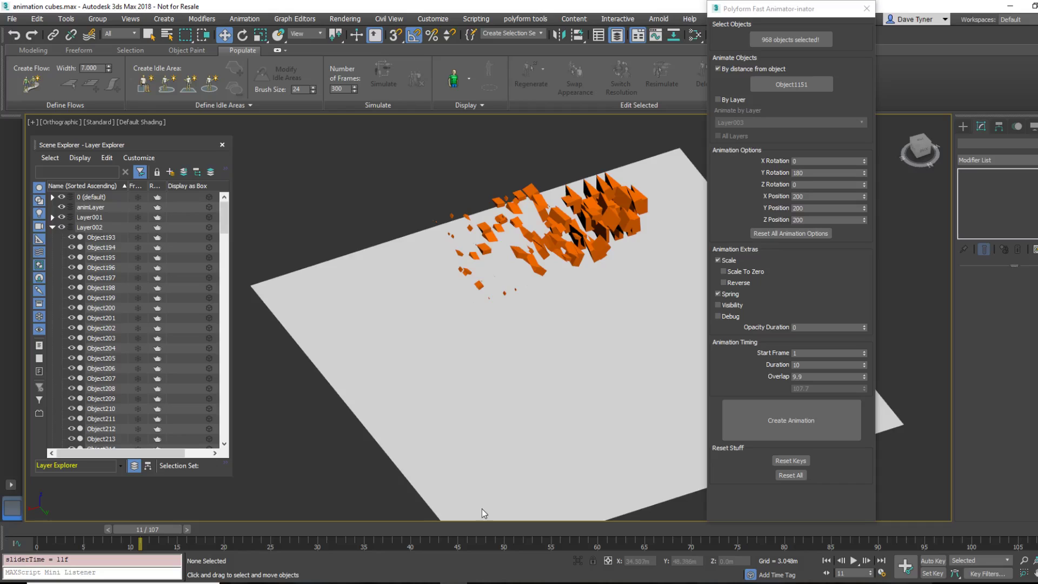
{"action": "key", "text": "p"}
{"action": "key", "text": "z"}
{"action": "scroll", "coordinate": [487, 413], "scroll_direction": "up", "scroll_amount": 5}
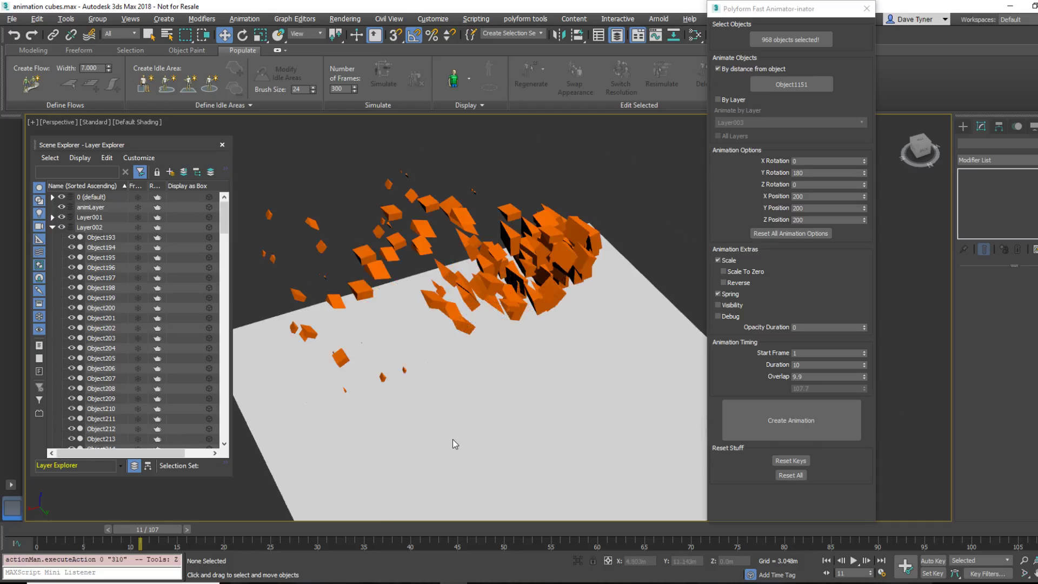
{"action": "scroll", "coordinate": [474, 443], "scroll_direction": "down", "scroll_amount": 3}
{"action": "middle_click_drag", "start_coordinate": [474, 442], "coordinate": [471, 433], "text": "alt"}
{"action": "scroll", "coordinate": [415, 433], "scroll_direction": "up", "scroll_amount": 5}
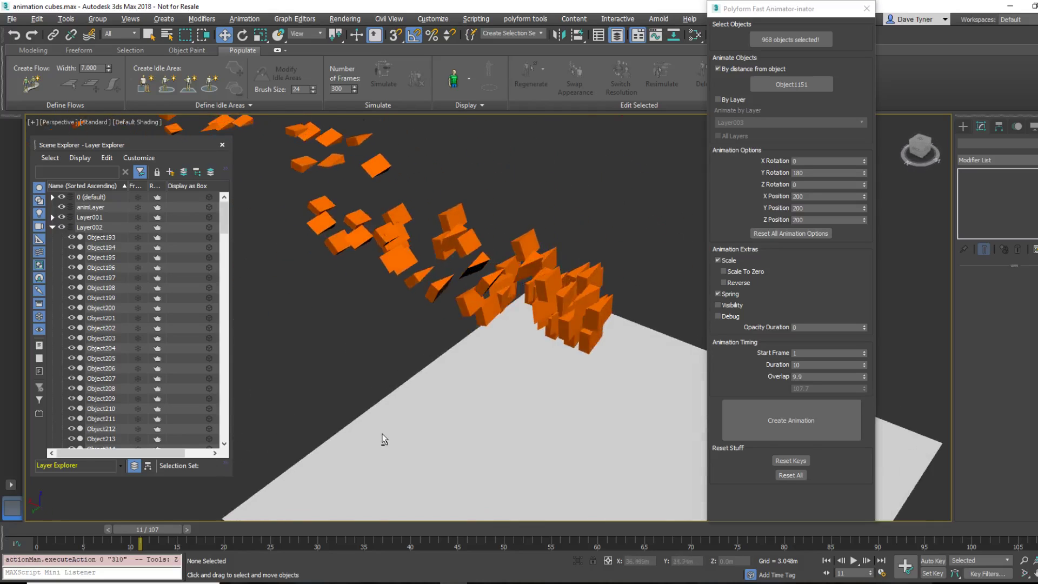
{"action": "left_click", "coordinate": [105, 122]}
{"action": "left_click", "coordinate": [125, 134]}
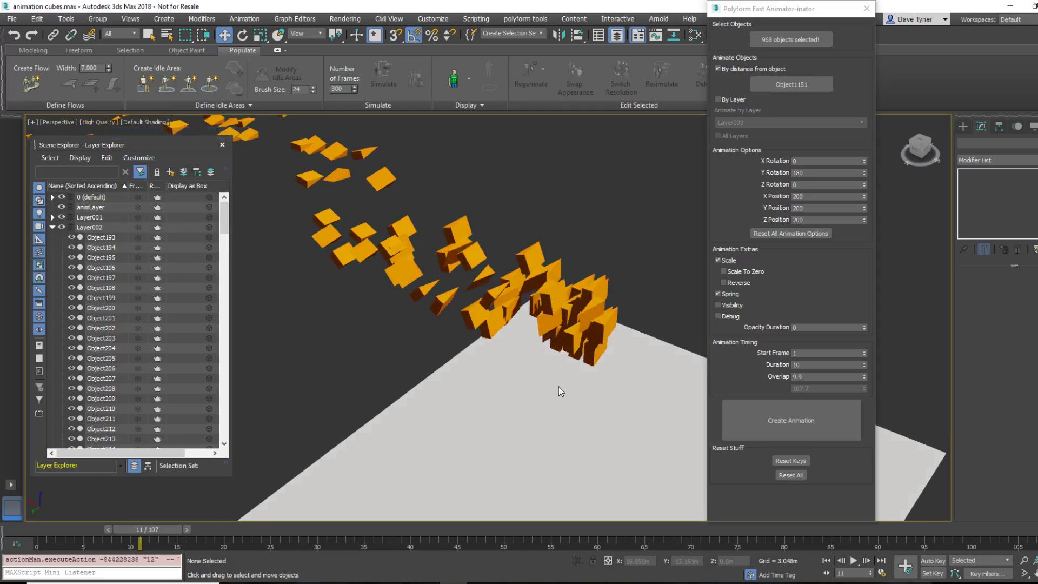
Play the spring bounce, then turn Spring off and jump to the animation's end
{"action": "middle_click_drag", "start_coordinate": [559, 387], "coordinate": [514, 344], "text": "alt"}
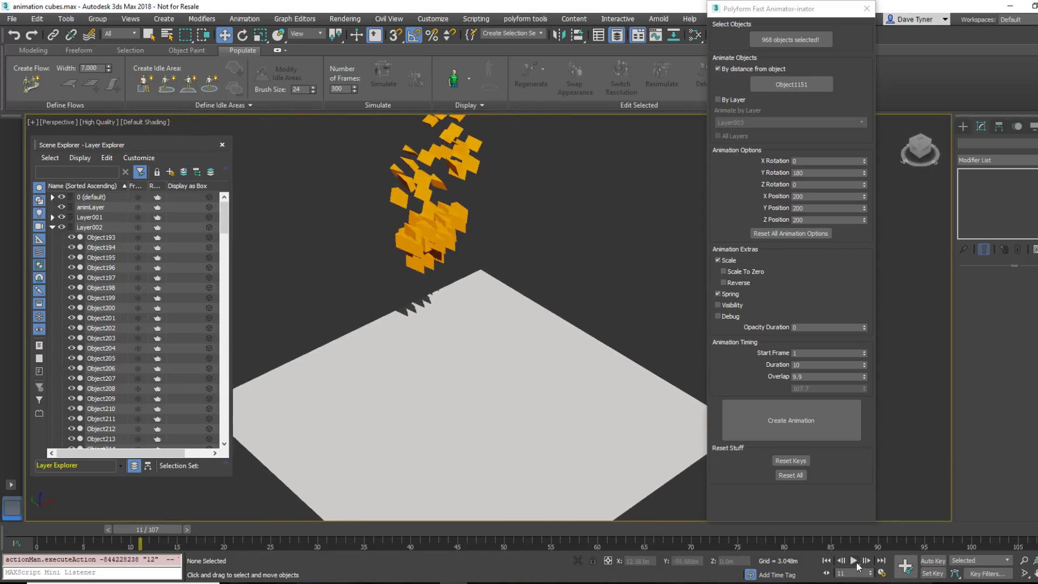
{"action": "left_click", "coordinate": [856, 565]}
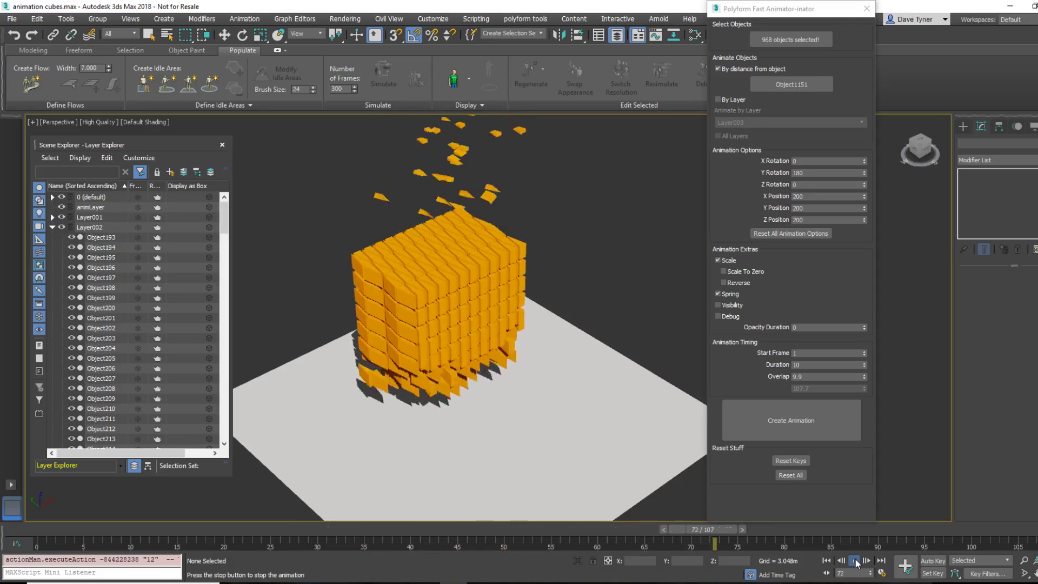
{"action": "left_click", "coordinate": [856, 565]}
{"action": "left_click", "coordinate": [735, 294]}
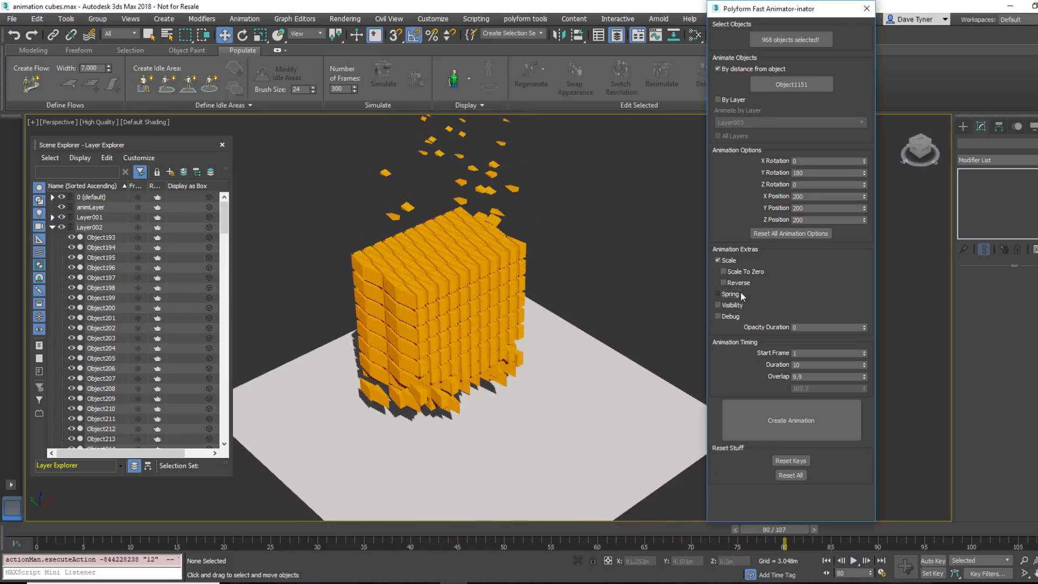
{"action": "left_click_drag", "start_coordinate": [759, 528], "coordinate": [1002, 539]}
{"action": "key", "text": "w"}
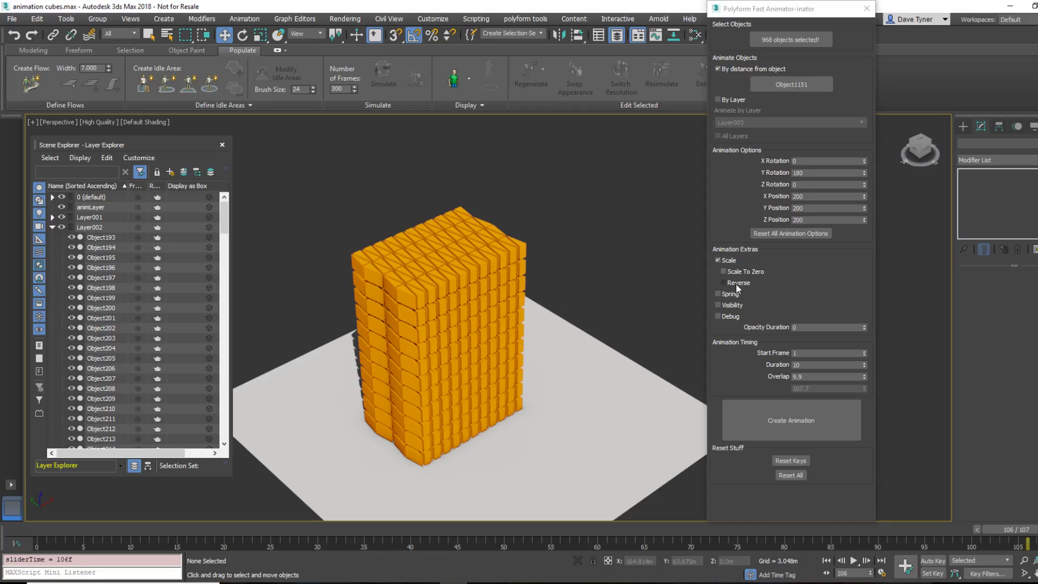
Create and play the Scale To Zero animation, then reset the keys
{"action": "left_click", "coordinate": [794, 463]}
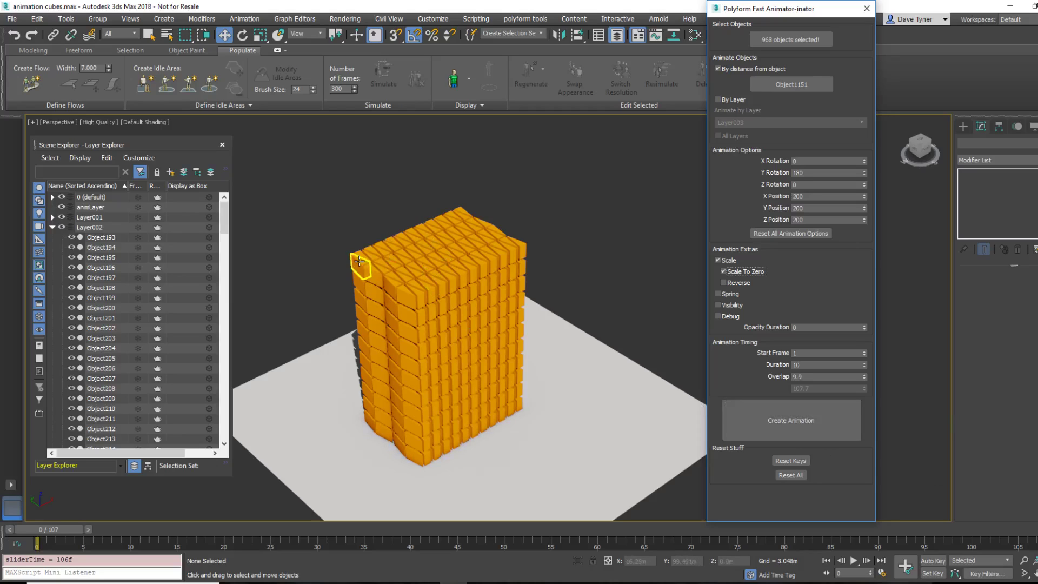
{"action": "left_click", "coordinate": [777, 421]}
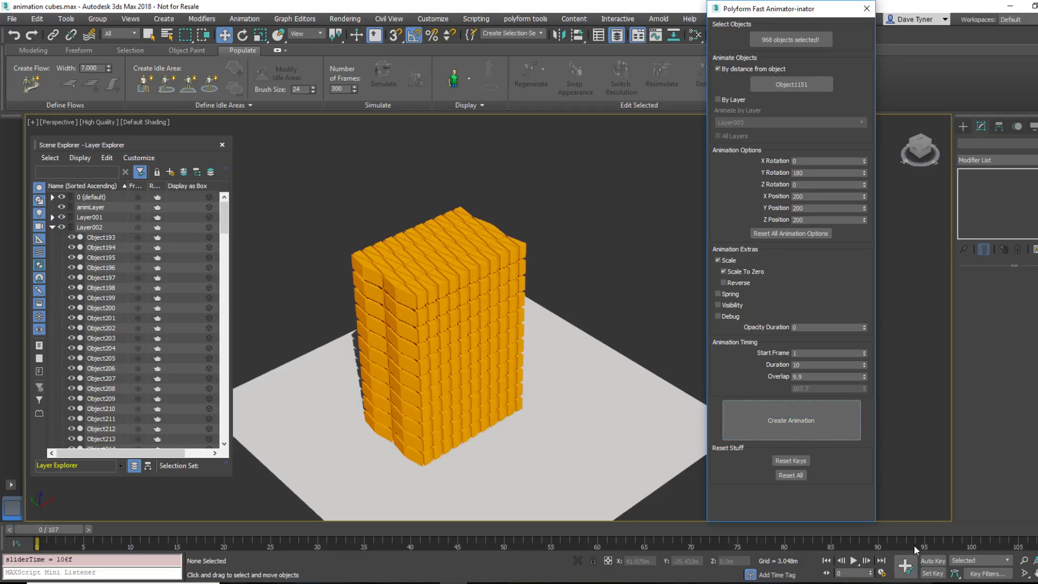
{"action": "left_click", "coordinate": [853, 561]}
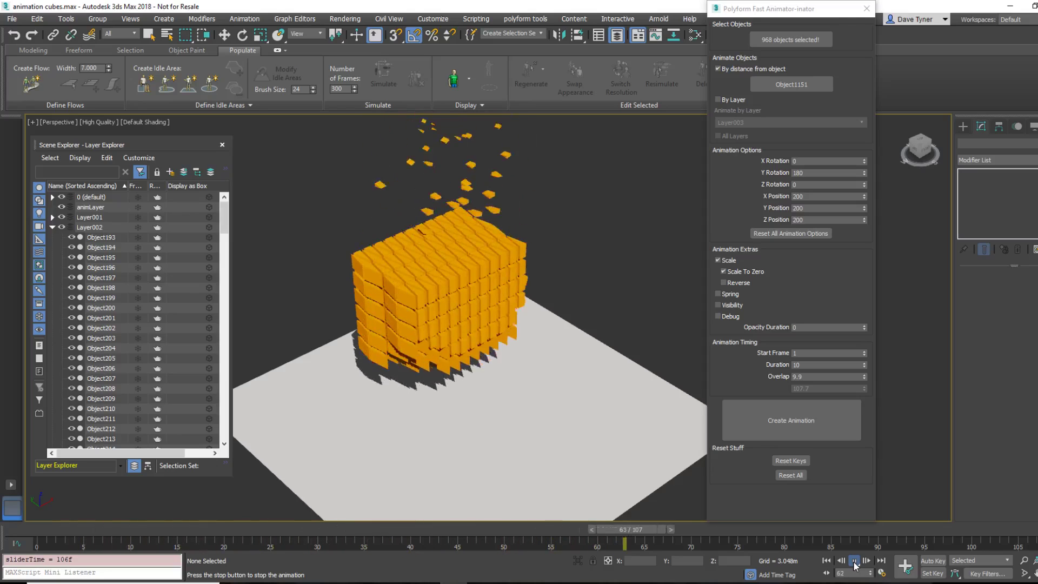
{"action": "left_click", "coordinate": [854, 561]}
{"action": "left_click", "coordinate": [801, 463]}
{"action": "left_click", "coordinate": [801, 464]}
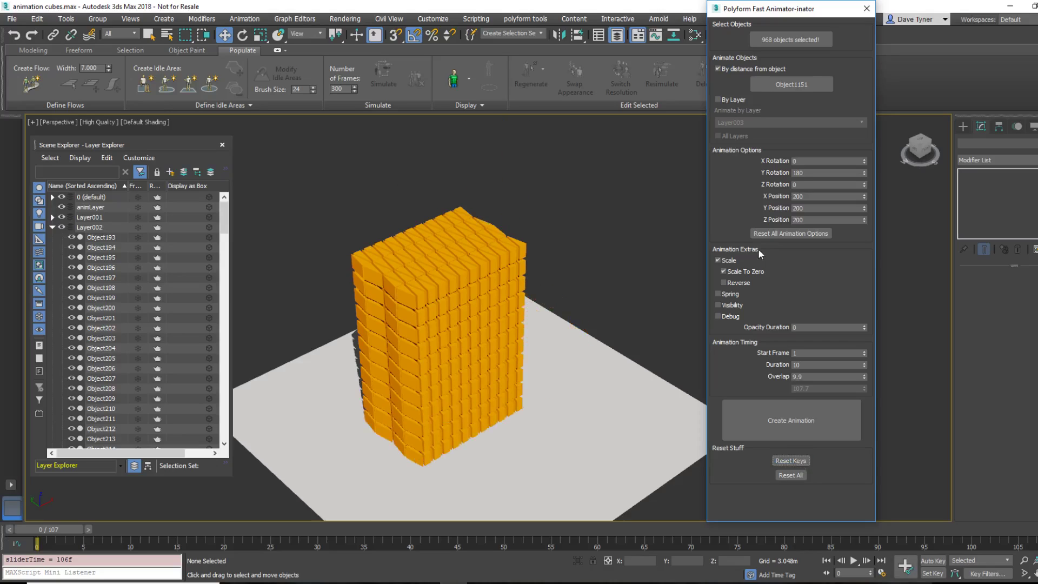
Swap Scale To Zero for Reverse, play it, then turn Reverse off and reset keys
{"action": "left_click", "coordinate": [738, 282]}
{"action": "left_click", "coordinate": [738, 272]}
{"action": "left_click", "coordinate": [853, 561]}
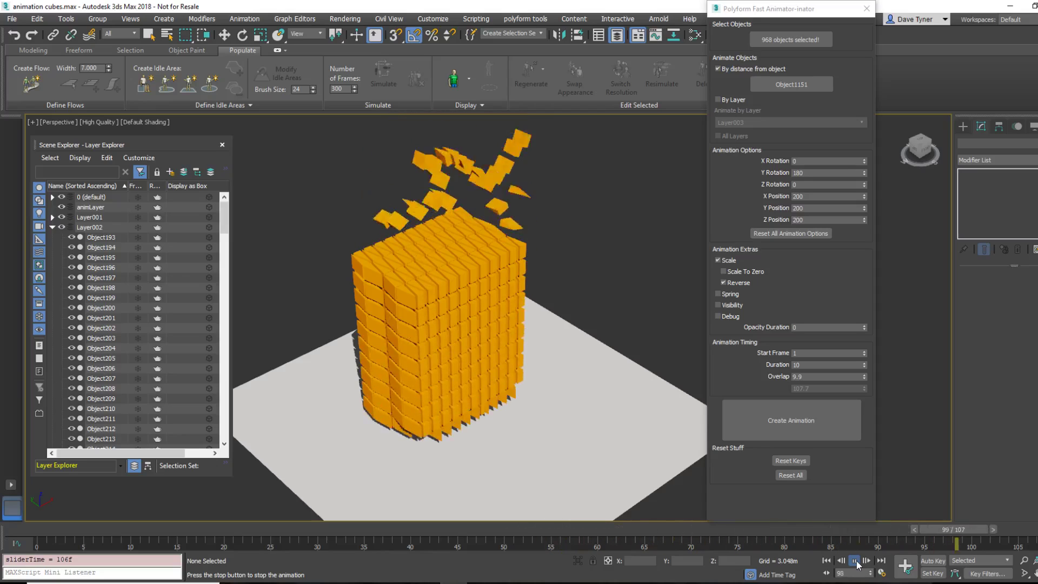
{"action": "left_click", "coordinate": [854, 561]}
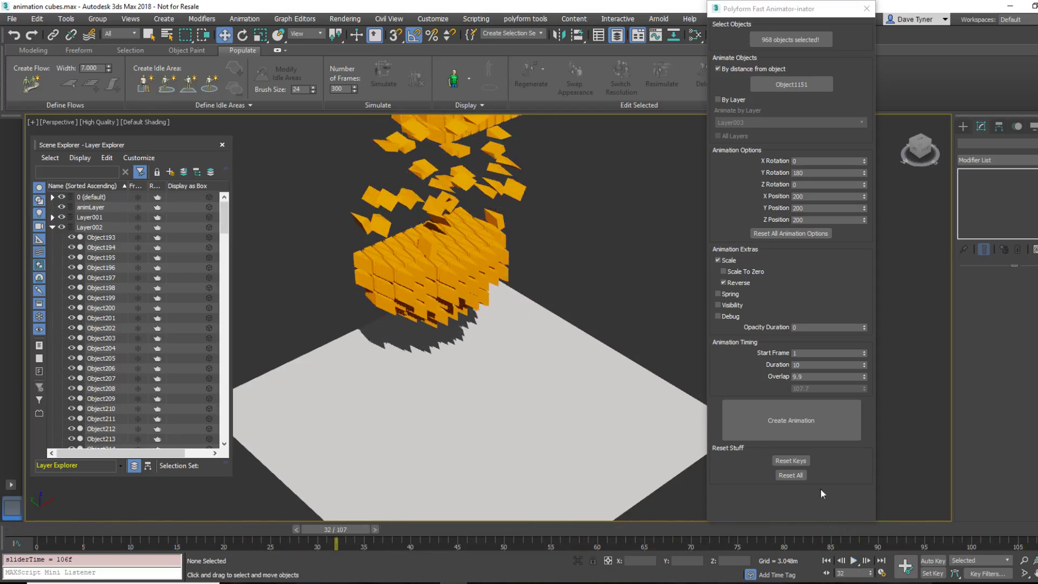
{"action": "left_click", "coordinate": [746, 284]}
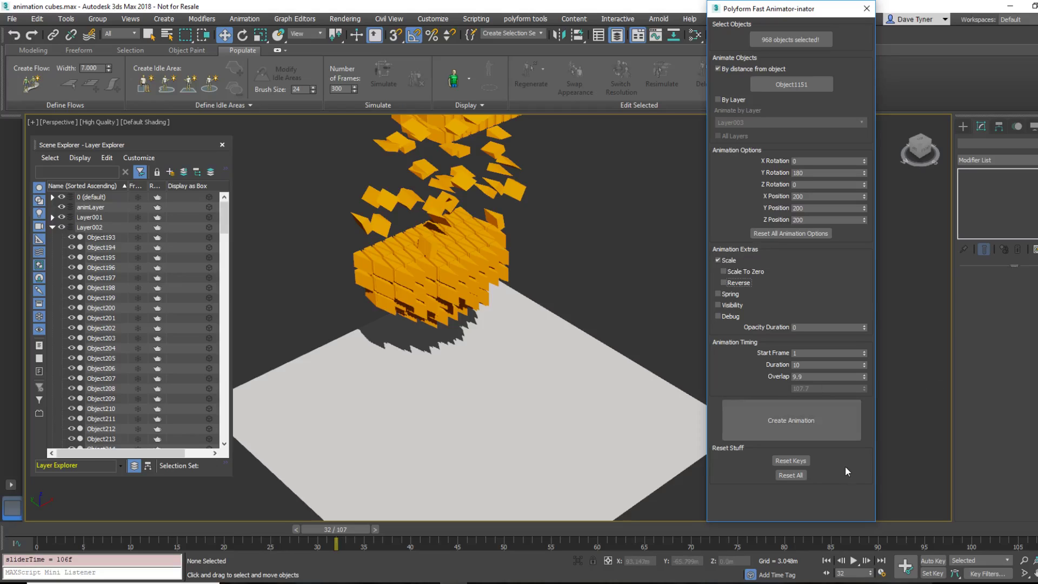
{"action": "left_click", "coordinate": [795, 463]}
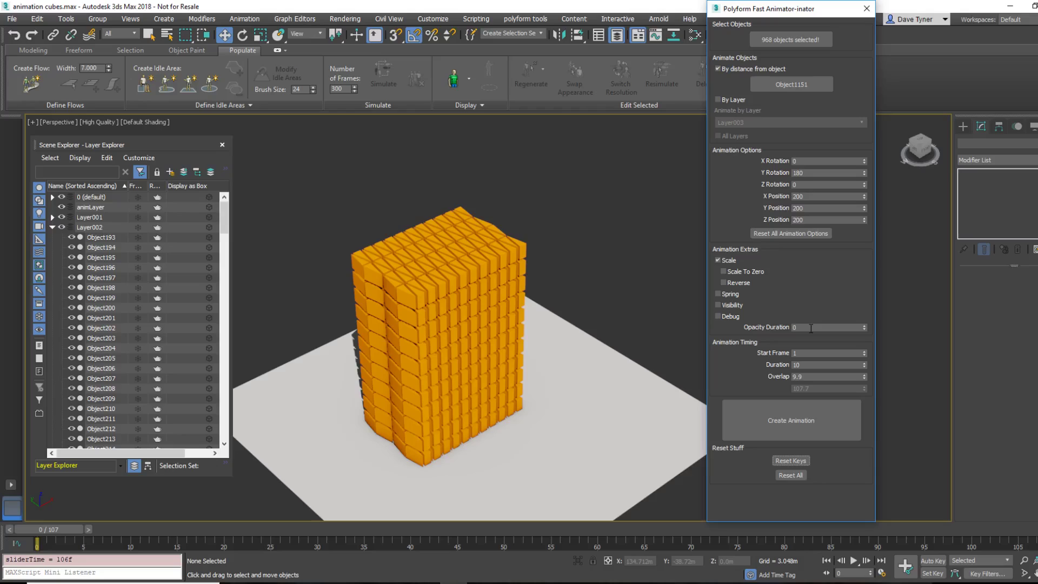
Enter 10 as the Opacity Duration and turn on Visibility
{"action": "left_click", "coordinate": [810, 328]}
{"action": "type", "text": "10"}
{"action": "key", "text": "Tab"}
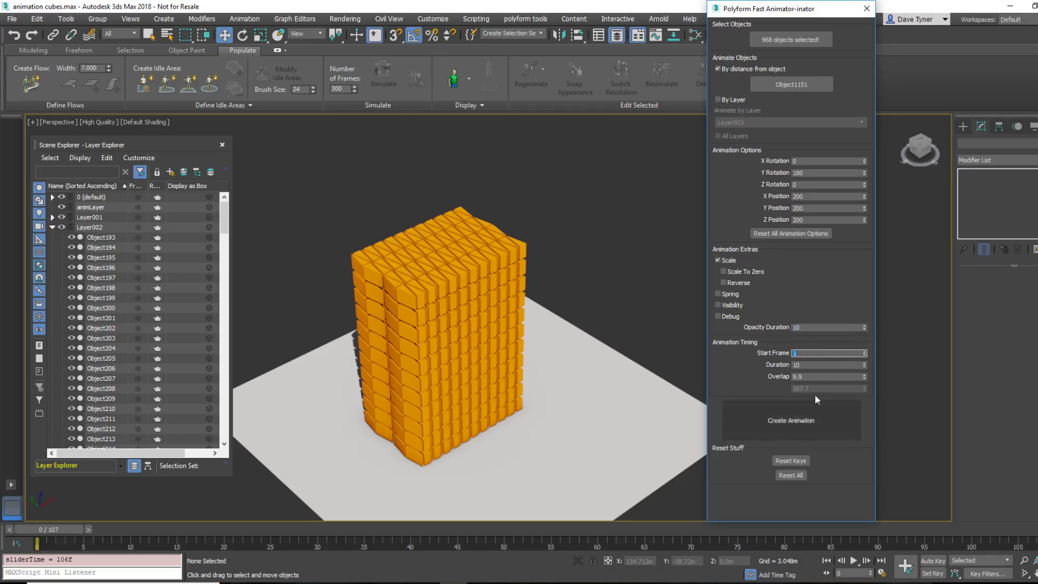
{"action": "left_click", "coordinate": [718, 305]}
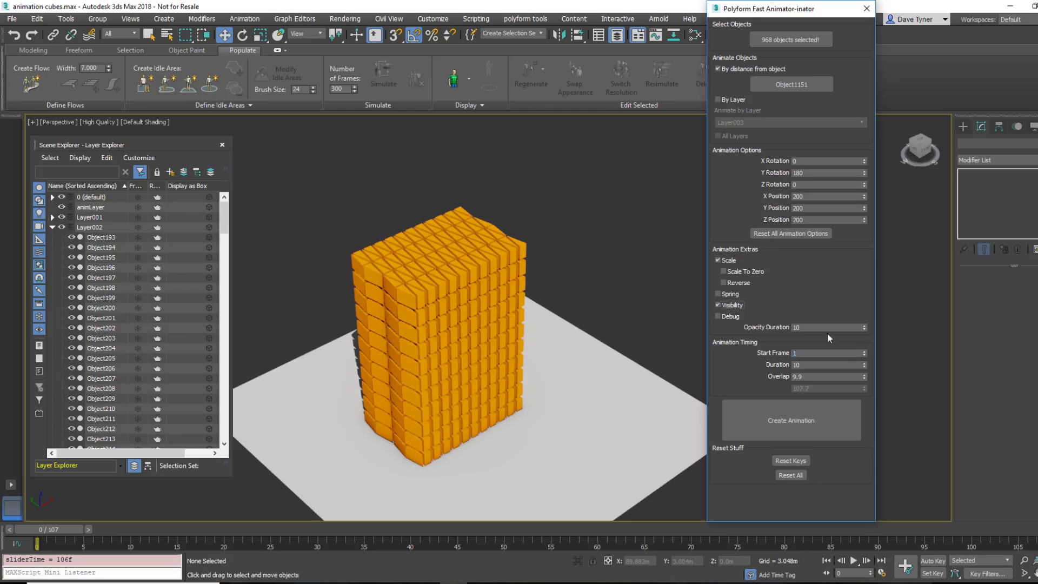
Create the visibility-fade animation, play it, and scrub to frame 8 to see scattered cubes
{"action": "left_click", "coordinate": [809, 427]}
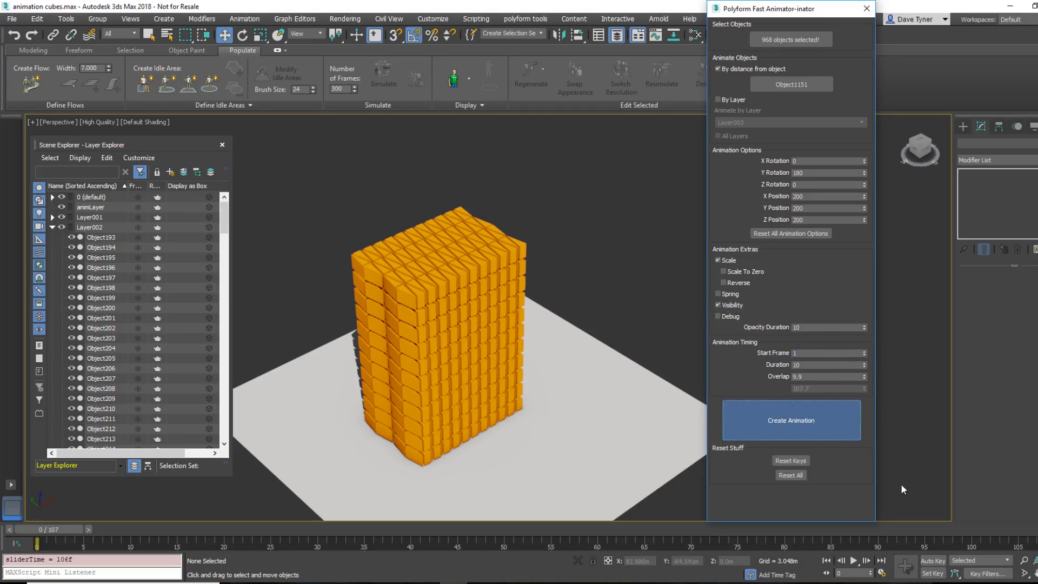
{"action": "left_click", "coordinate": [854, 561]}
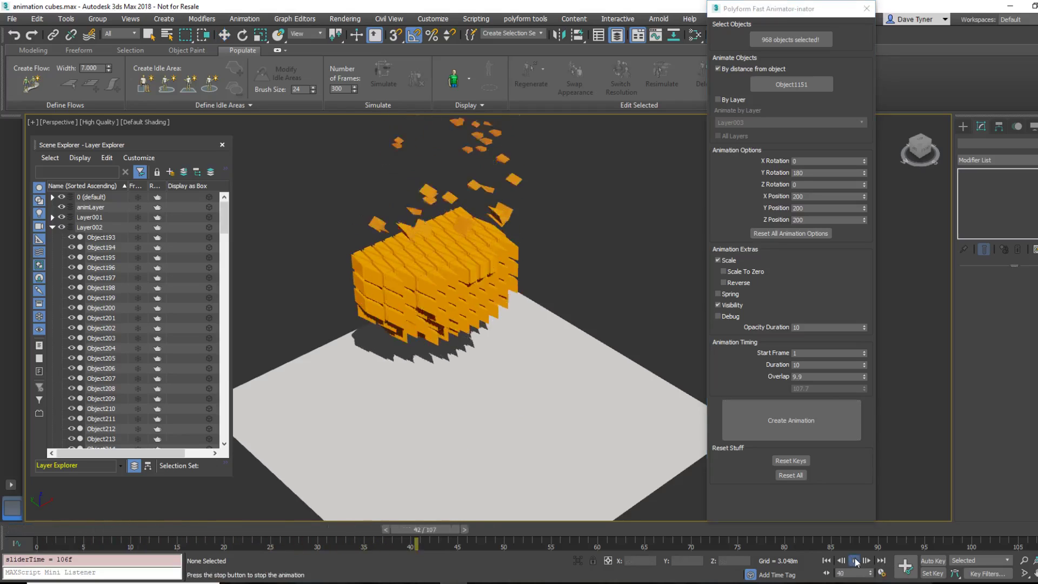
{"action": "left_click", "coordinate": [855, 562]}
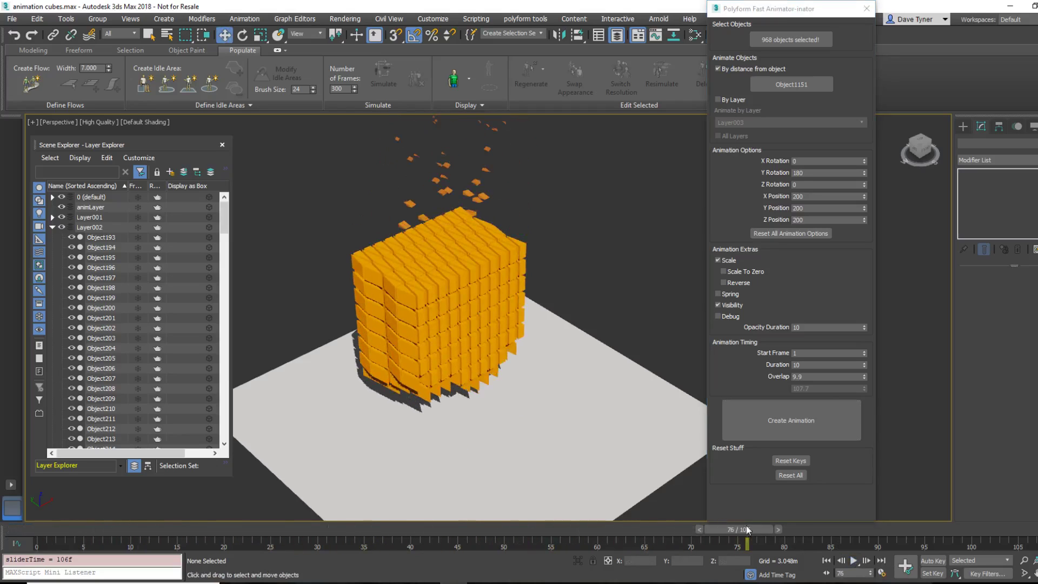
{"action": "left_click_drag", "start_coordinate": [795, 532], "coordinate": [110, 502]}
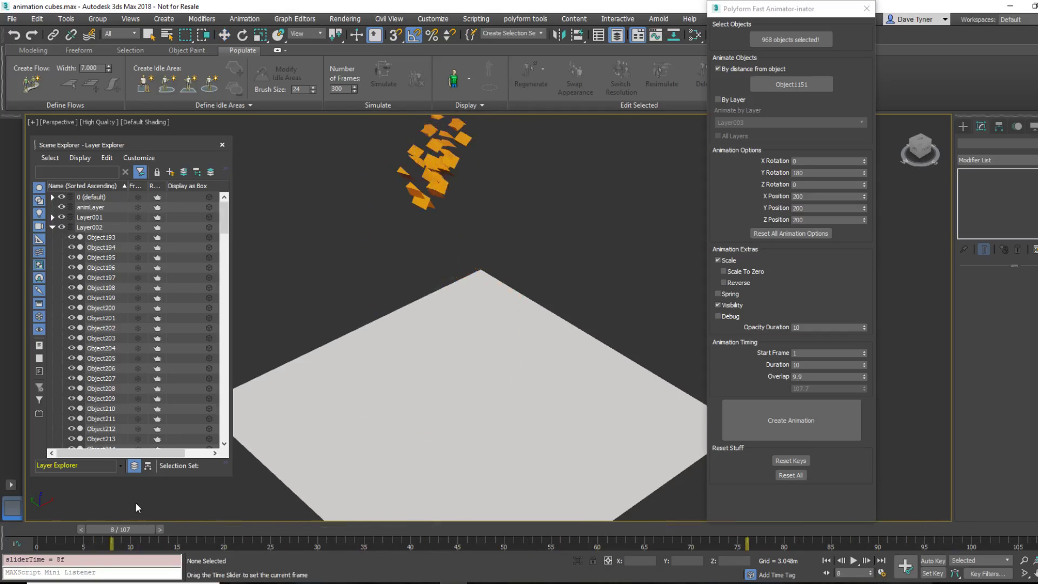
{"action": "middle_click_drag", "start_coordinate": [524, 254], "coordinate": [530, 366], "text": "alt"}
{"action": "scroll", "coordinate": [455, 301], "scroll_direction": "up", "scroll_amount": 5}
{"action": "middle_click_drag", "start_coordinate": [431, 351], "coordinate": [475, 308]}
Inspect cube Object1055's object properties, then frame it in Front view
{"action": "left_click", "coordinate": [467, 292]}
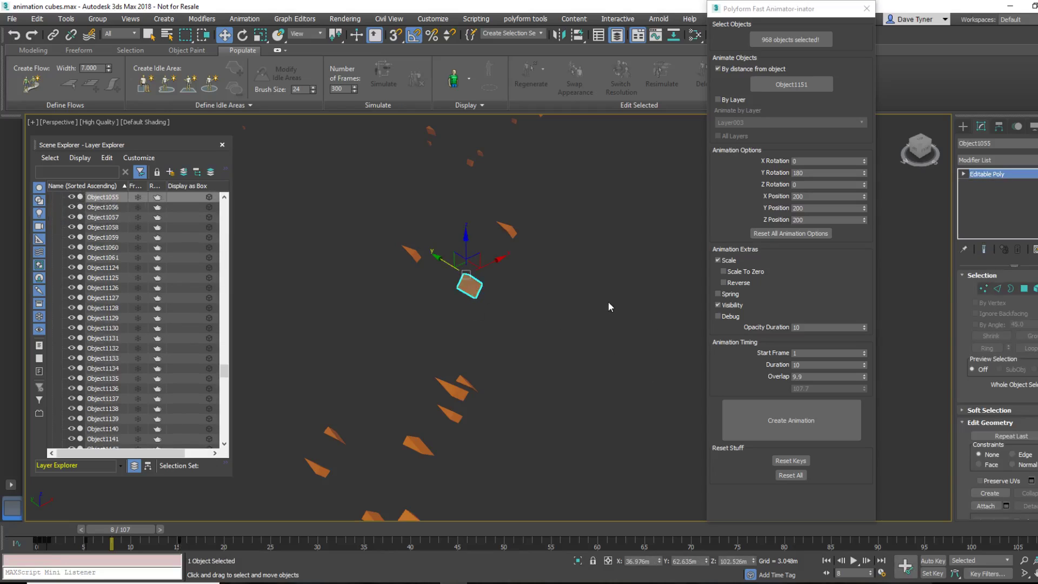
{"action": "key", "text": "q"}
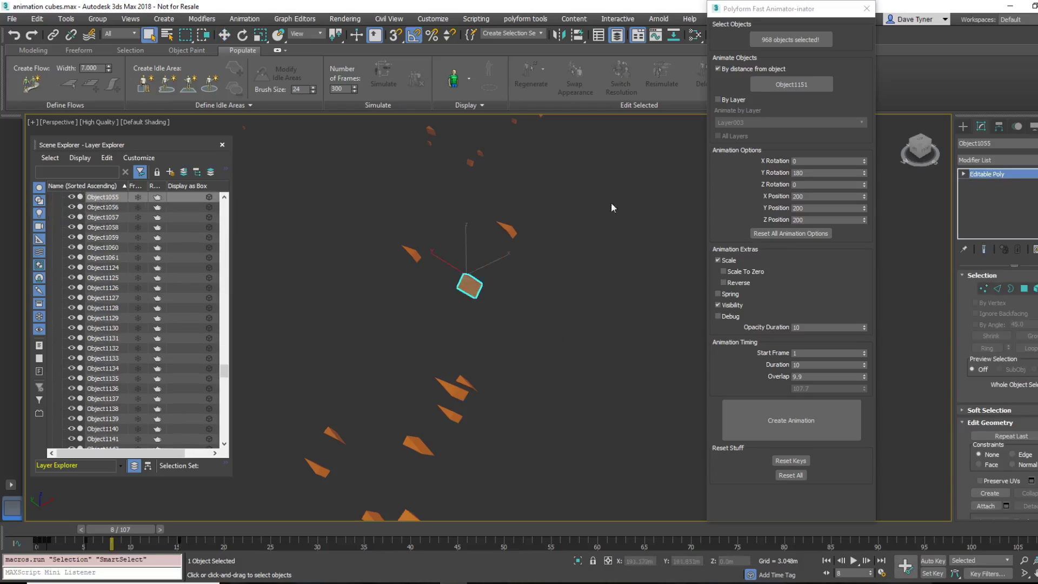
{"action": "right_click", "coordinate": [473, 284]}
{"action": "left_click", "coordinate": [509, 362]}
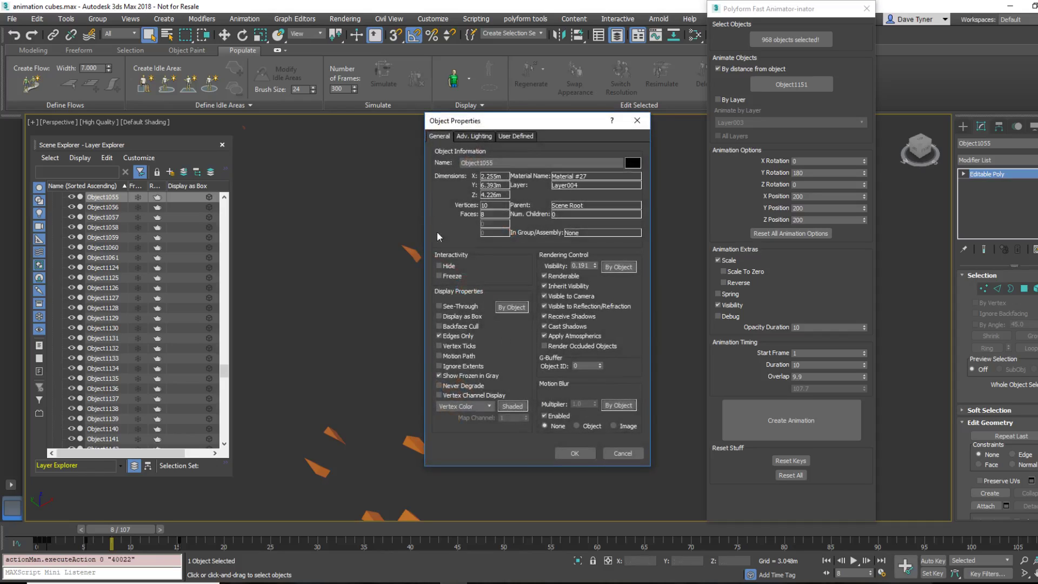
{"action": "left_click", "coordinate": [638, 122]}
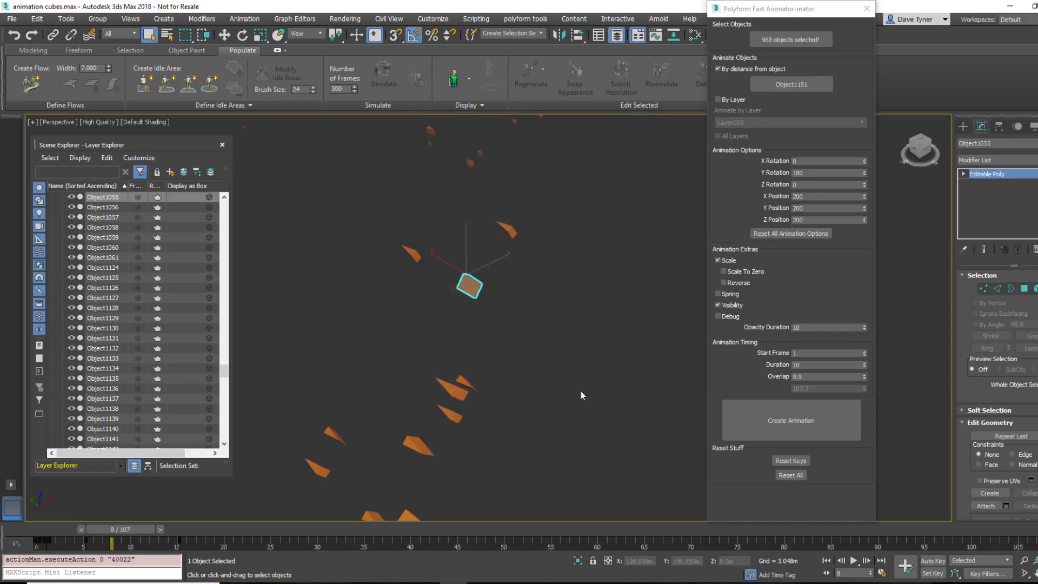
{"action": "key", "text": "f"}
{"action": "key", "text": "z"}
{"action": "scroll", "coordinate": [541, 346], "scroll_direction": "down", "scroll_amount": 5}
{"action": "scroll", "coordinate": [509, 192], "scroll_direction": "up", "scroll_amount": 3}
Check cube Object1444's visibility value in Object Properties and cancel
{"action": "left_click", "coordinate": [466, 438]}
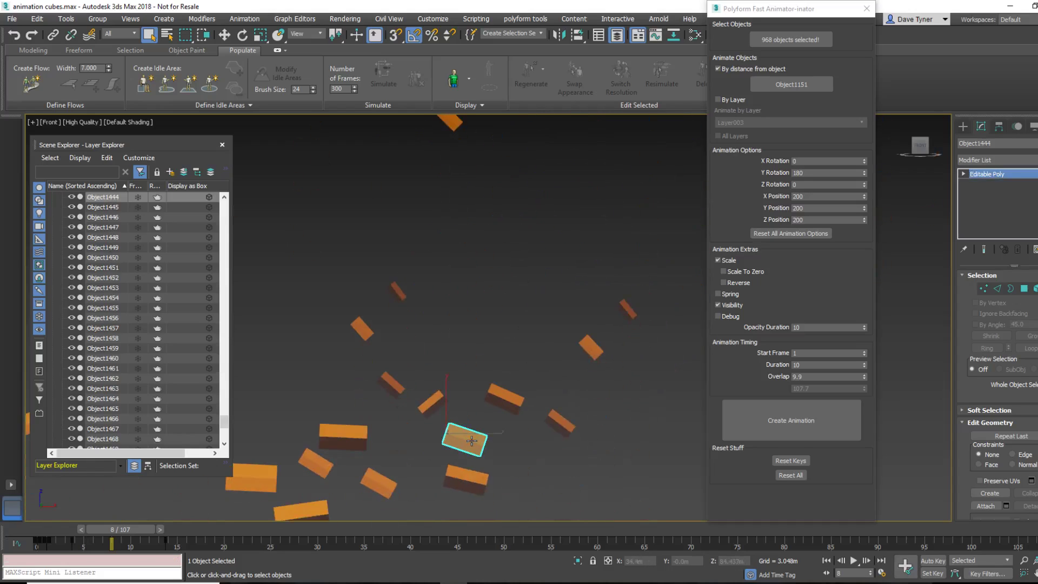
{"action": "right_click", "coordinate": [463, 438]}
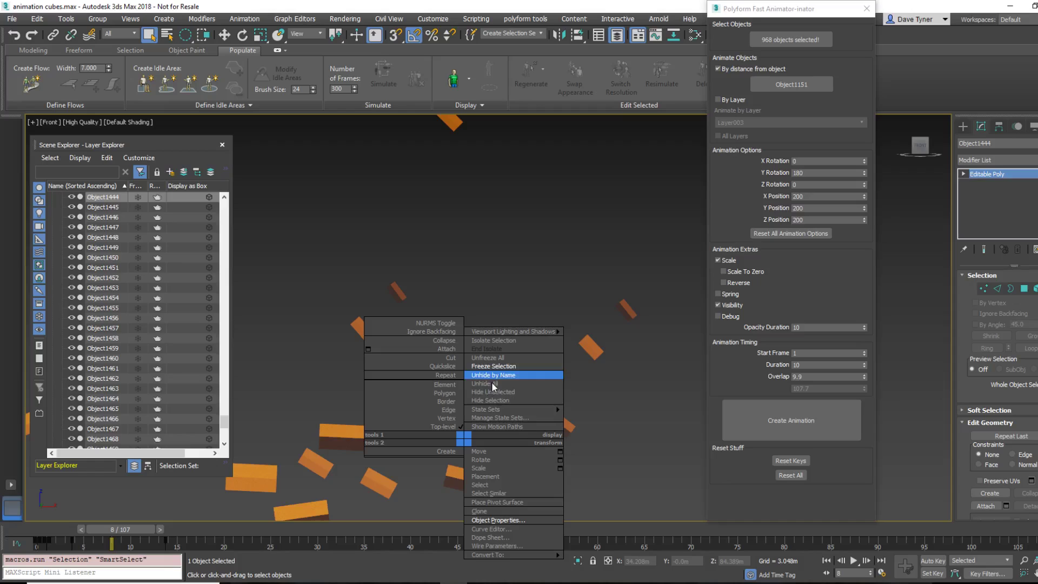
{"action": "left_click", "coordinate": [498, 519]}
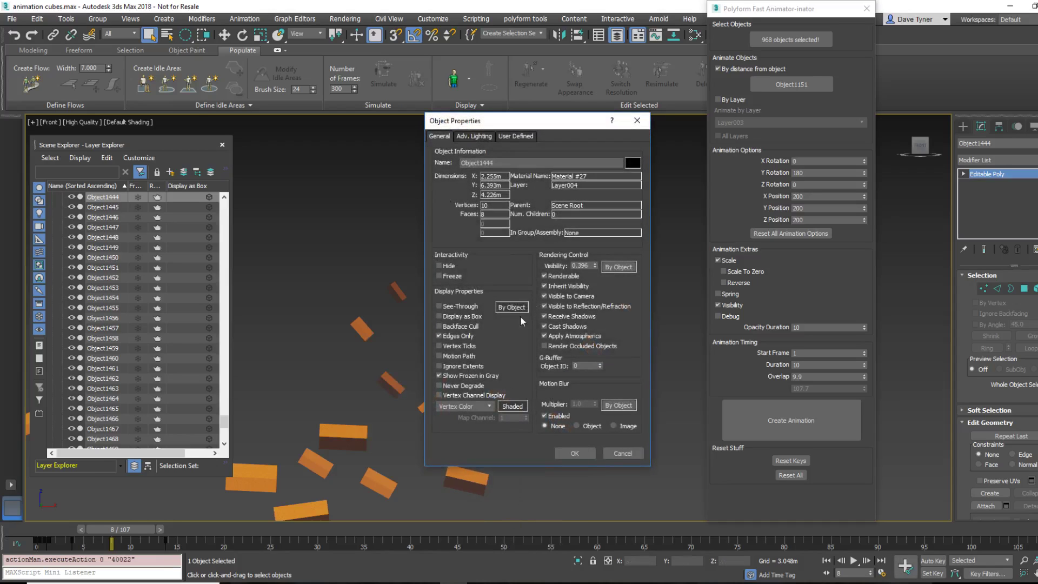
{"action": "left_click", "coordinate": [627, 453]}
{"action": "scroll", "coordinate": [528, 385], "scroll_direction": "down", "scroll_amount": 6}
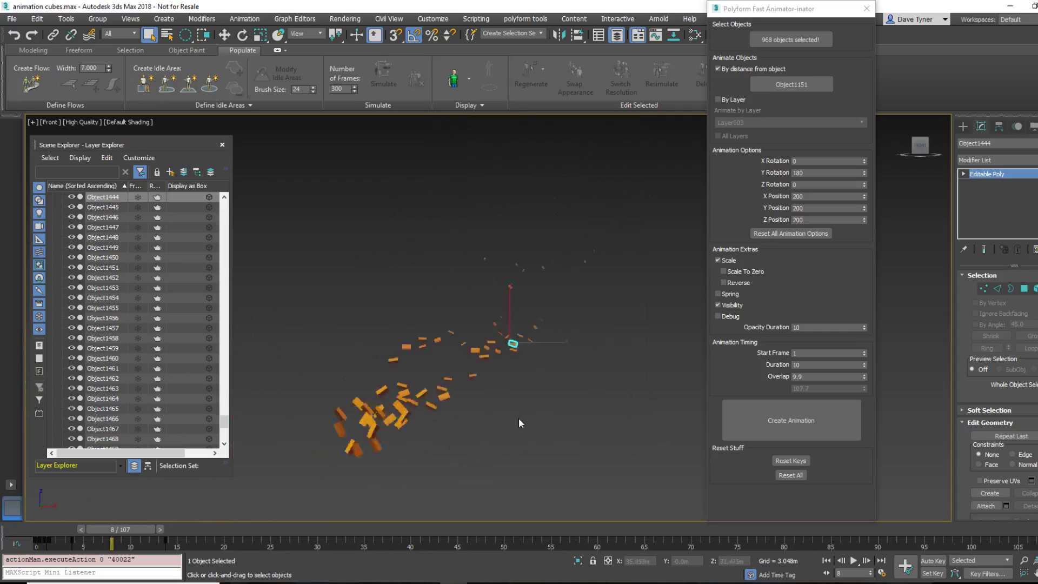
{"action": "scroll", "coordinate": [487, 419], "scroll_direction": "up", "scroll_amount": 3}
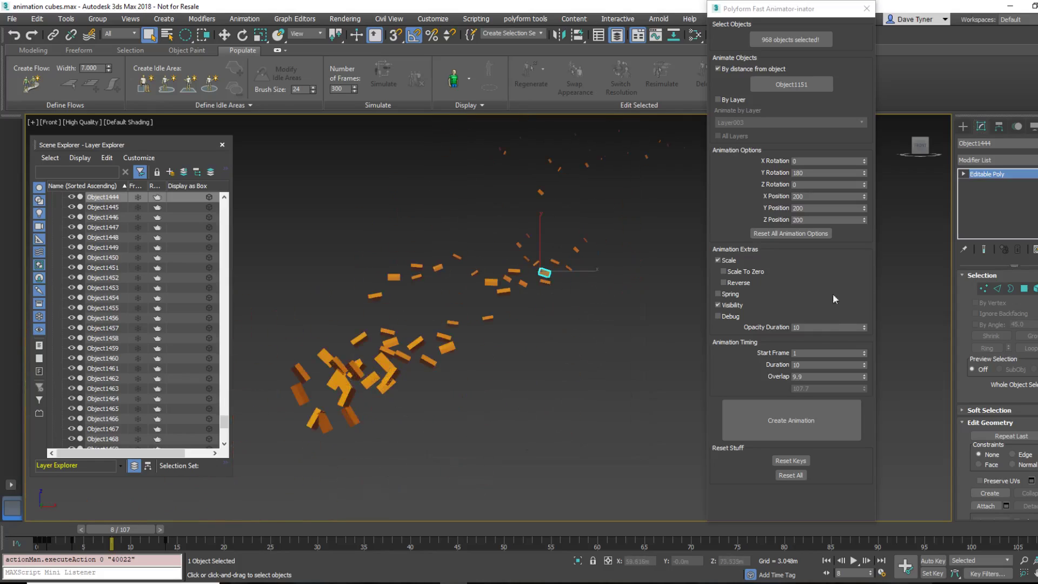
Reset Keys to restore the stacked tower, viewed again in Perspective
{"action": "left_click", "coordinate": [795, 459]}
{"action": "key", "text": "z"}
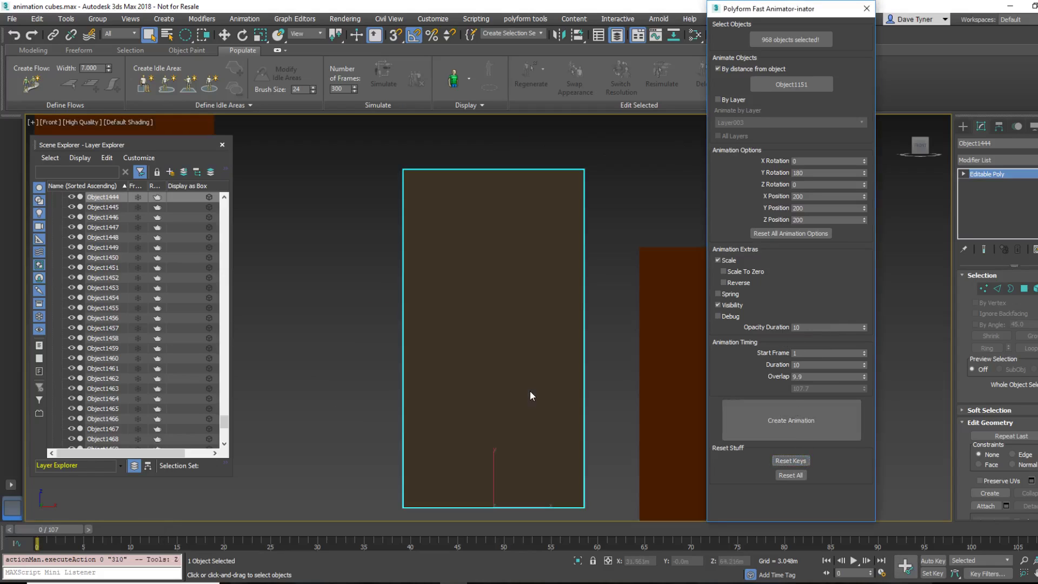
{"action": "key", "text": "p"}
{"action": "key", "text": "z"}
{"action": "scroll", "coordinate": [463, 370], "scroll_direction": "down", "scroll_amount": 15}
{"action": "scroll", "coordinate": [614, 329], "scroll_direction": "up", "scroll_amount": 3}
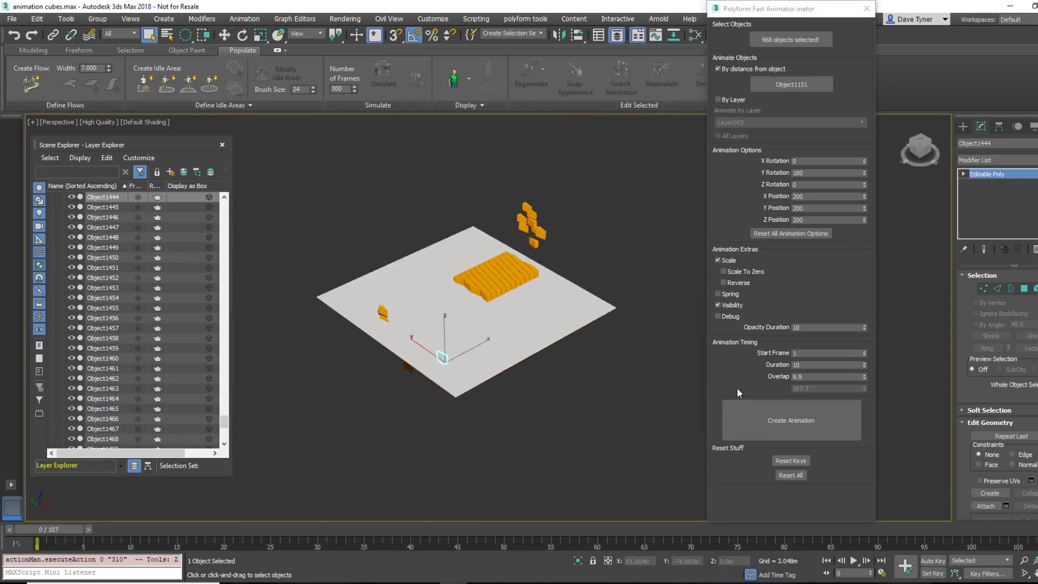
{"action": "left_click", "coordinate": [801, 461]}
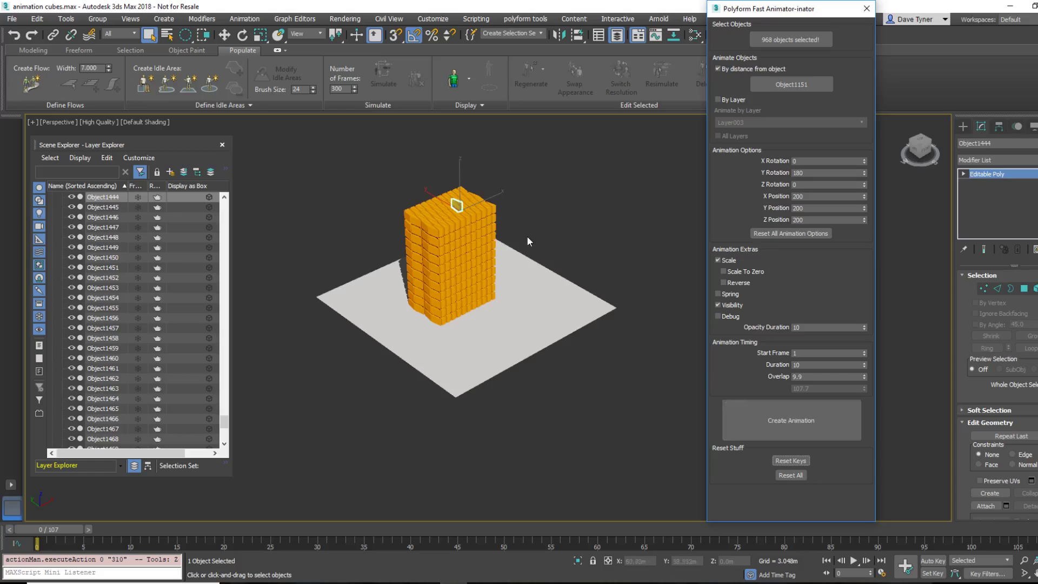
Deselect everything in the scene and browse the Polyform tools menu
{"action": "mouse_move", "coordinate": [519, 238]}
{"action": "left_mouse_down"}
{"action": "mouse_move", "coordinate": [485, 228]}
{"action": "mouse_move", "coordinate": [526, 336]}
{"action": "mouse_move", "coordinate": [342, 189]}
{"action": "left_mouse_up"}
{"action": "key", "text": "q"}
{"action": "key", "text": "q"}
{"action": "key", "text": "q"}
{"action": "key", "text": "q"}
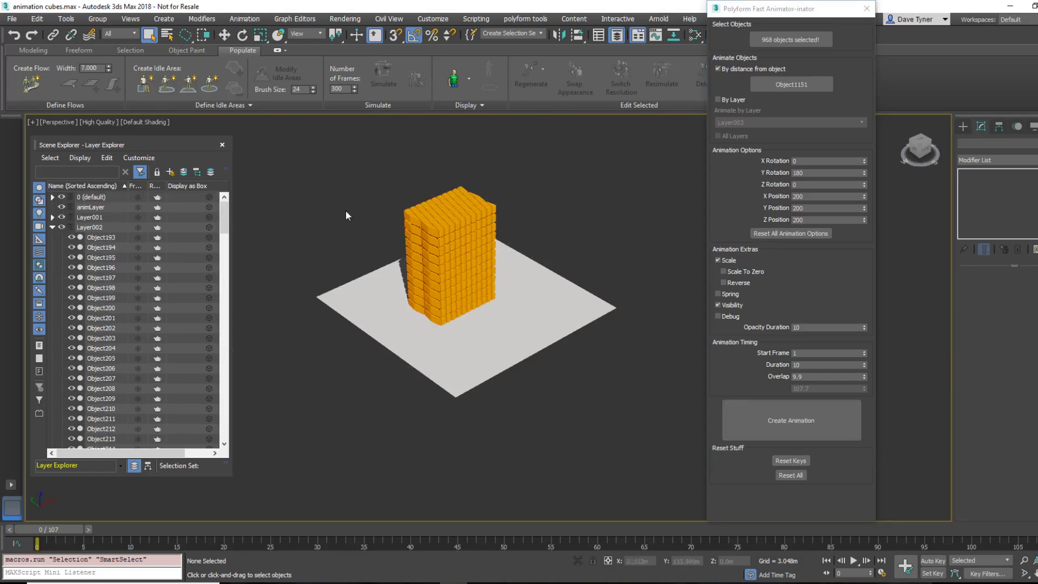
{"action": "left_click_drag", "start_coordinate": [345, 144], "coordinate": [345, 267]}
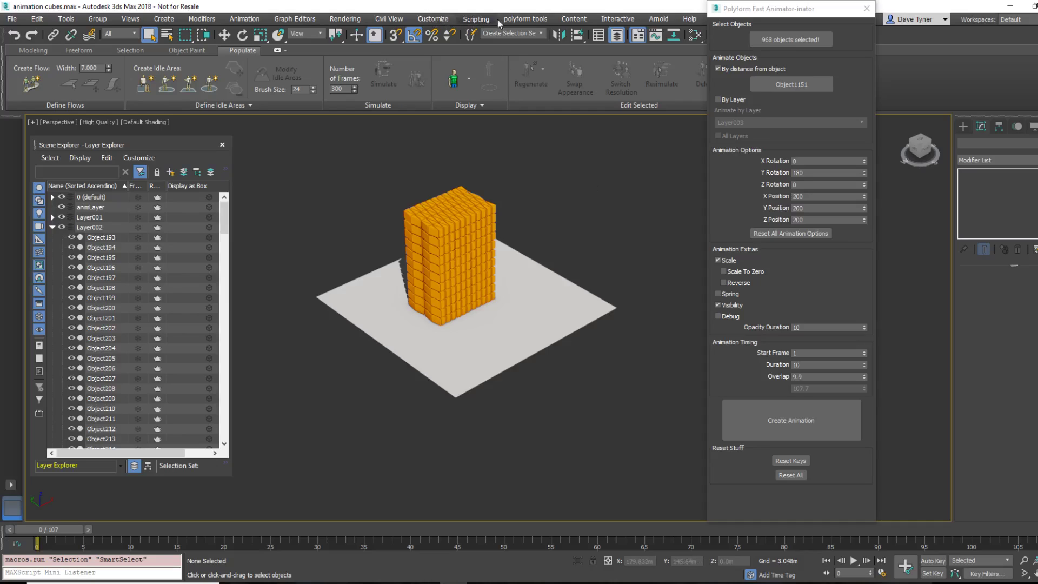
{"action": "left_click", "coordinate": [522, 18]}
{"action": "left_click", "coordinate": [754, 327]}
Reset rotations and positions to 0, duration to 1, and turn off distance-from-object ordering
{"action": "left_click", "coordinate": [800, 475]}
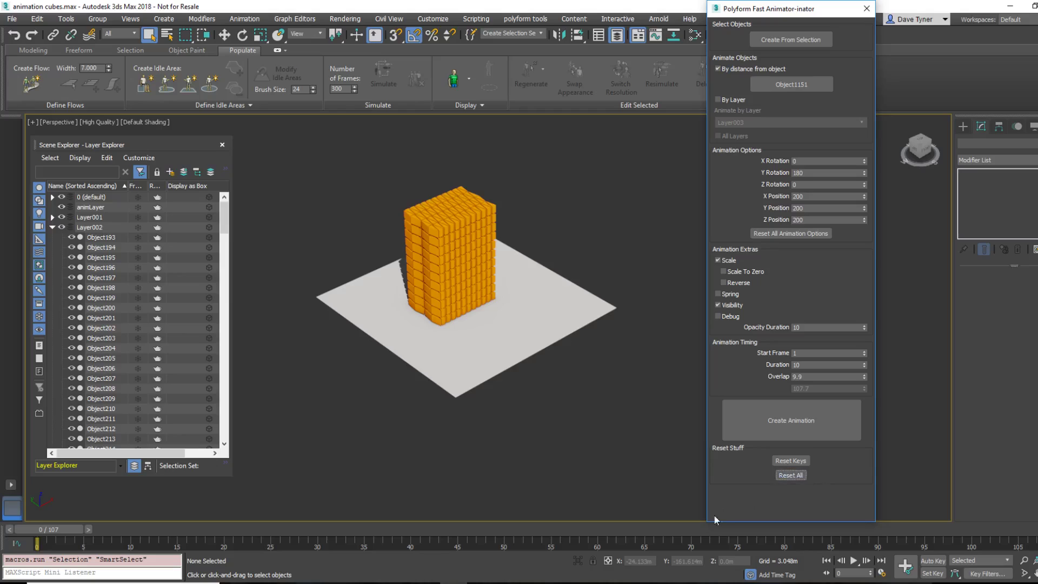
{"action": "left_click", "coordinate": [779, 233]}
{"action": "left_click", "coordinate": [725, 68]}
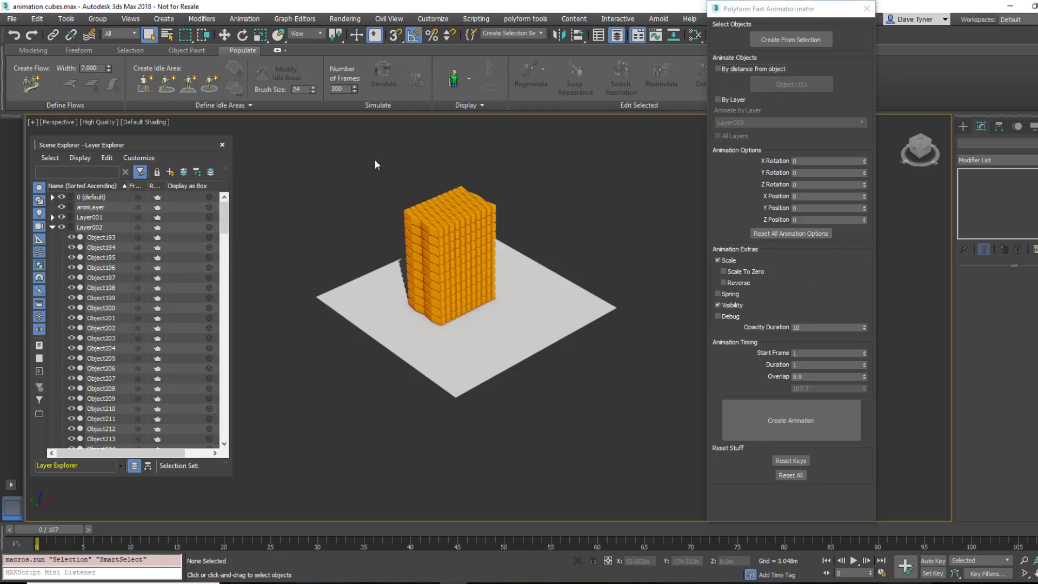
{"action": "left_click", "coordinate": [800, 475]}
Select the cube stack, frame it in Front view, and select the bottom row with circular selection
{"action": "left_click_drag", "start_coordinate": [354, 170], "coordinate": [522, 381]}
{"action": "key", "text": "f"}
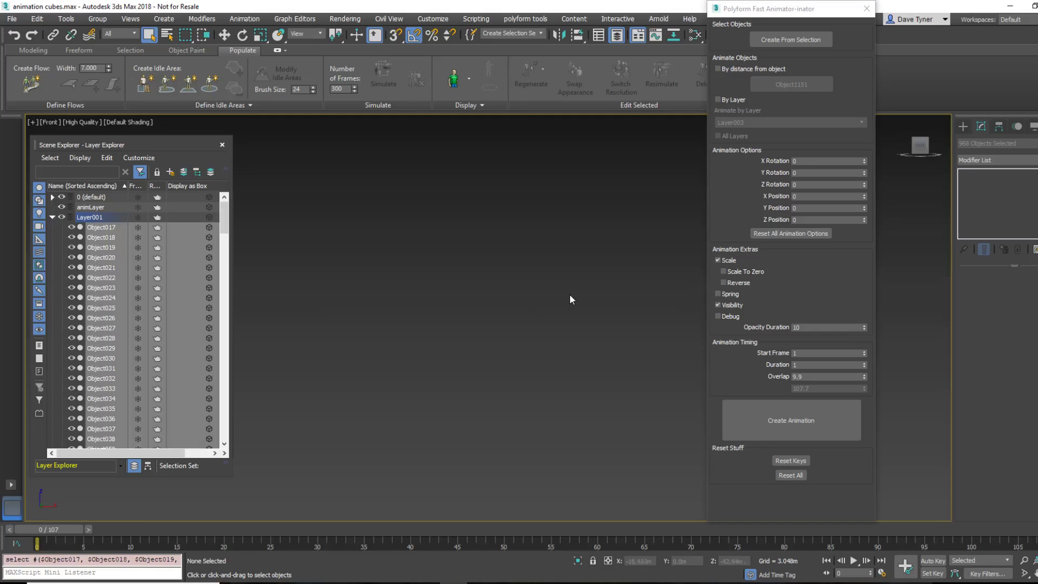
{"action": "key", "text": "z"}
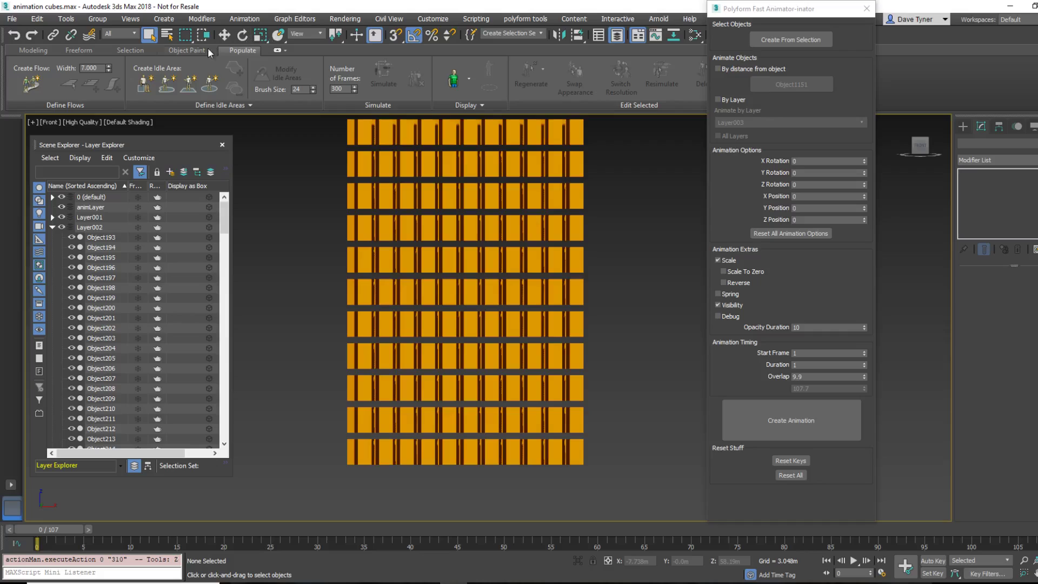
{"action": "key", "text": "q"}
{"action": "key", "text": "q"}
{"action": "key", "text": "q"}
{"action": "key", "text": "q"}
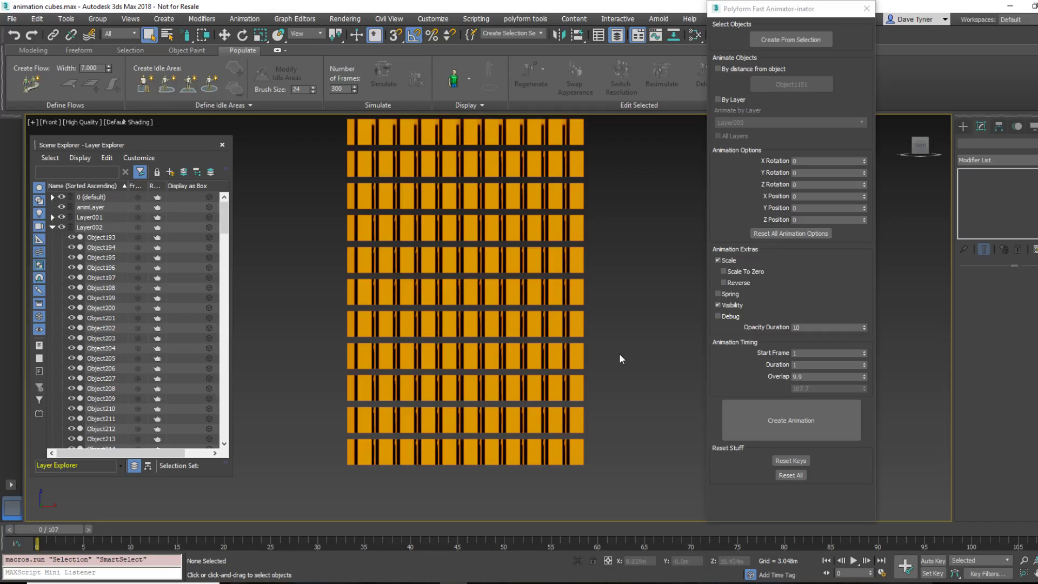
{"action": "middle_click_drag", "start_coordinate": [618, 352], "coordinate": [617, 377]}
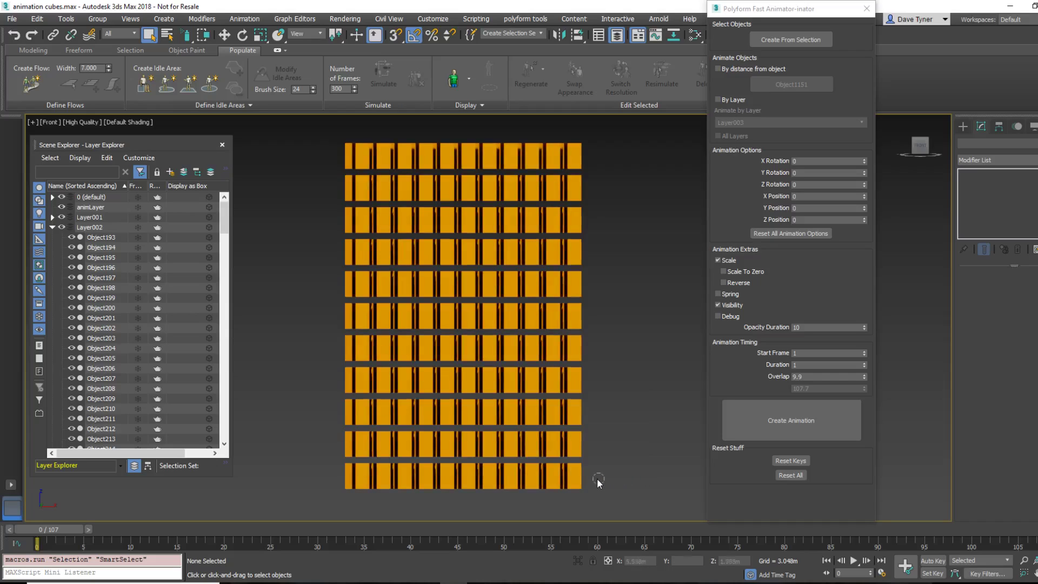
{"action": "mouse_move", "coordinate": [594, 481]}
{"action": "left_mouse_down"}
{"action": "mouse_move", "coordinate": [362, 477]}
{"action": "mouse_move", "coordinate": [355, 156]}
{"action": "mouse_move", "coordinate": [565, 155]}
{"action": "mouse_move", "coordinate": [565, 447]}
{"action": "mouse_move", "coordinate": [379, 446]}
{"action": "mouse_move", "coordinate": [389, 413]}
{"action": "mouse_move", "coordinate": [538, 416]}
{"action": "mouse_move", "coordinate": [537, 199]}
{"action": "mouse_move", "coordinate": [527, 189]}
{"action": "mouse_move", "coordinate": [385, 187]}
{"action": "mouse_move", "coordinate": [377, 383]}
{"action": "mouse_move", "coordinate": [415, 385]}
{"action": "mouse_move", "coordinate": [412, 230]}
{"action": "mouse_move", "coordinate": [398, 253]}
{"action": "mouse_move", "coordinate": [397, 366]}
{"action": "mouse_move", "coordinate": [426, 351]}
{"action": "left_mouse_up"}
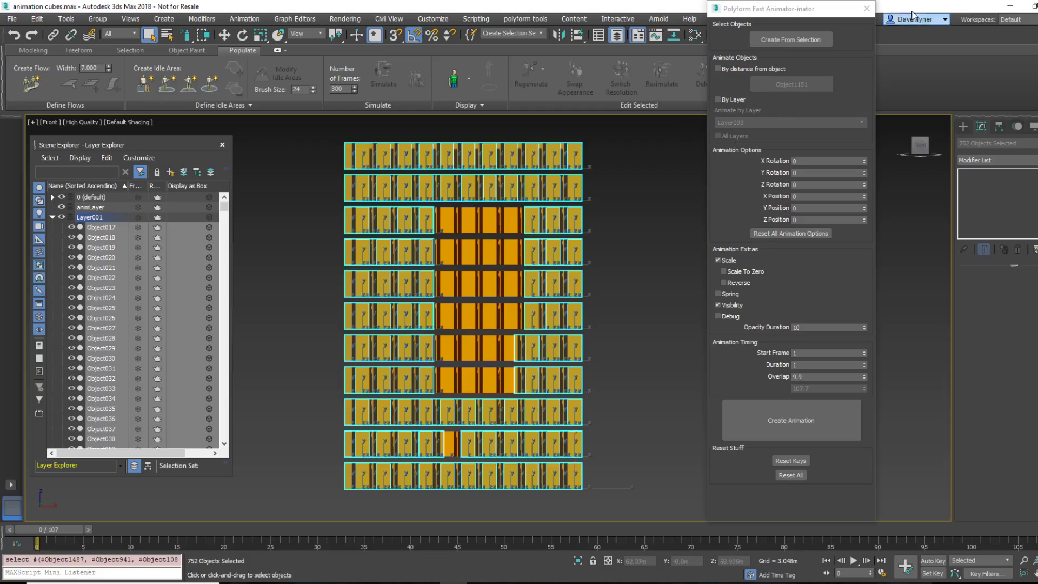
Load the 752 selected cubes and create an animation with duration 10 and overlap 9.9
{"action": "left_click", "coordinate": [804, 39]}
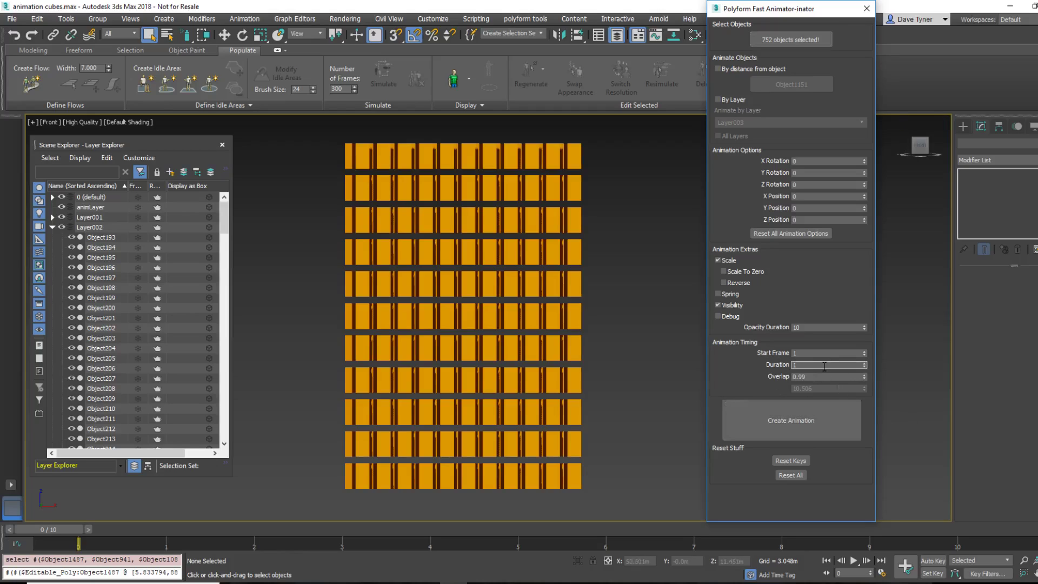
{"action": "key", "text": "Tab"}
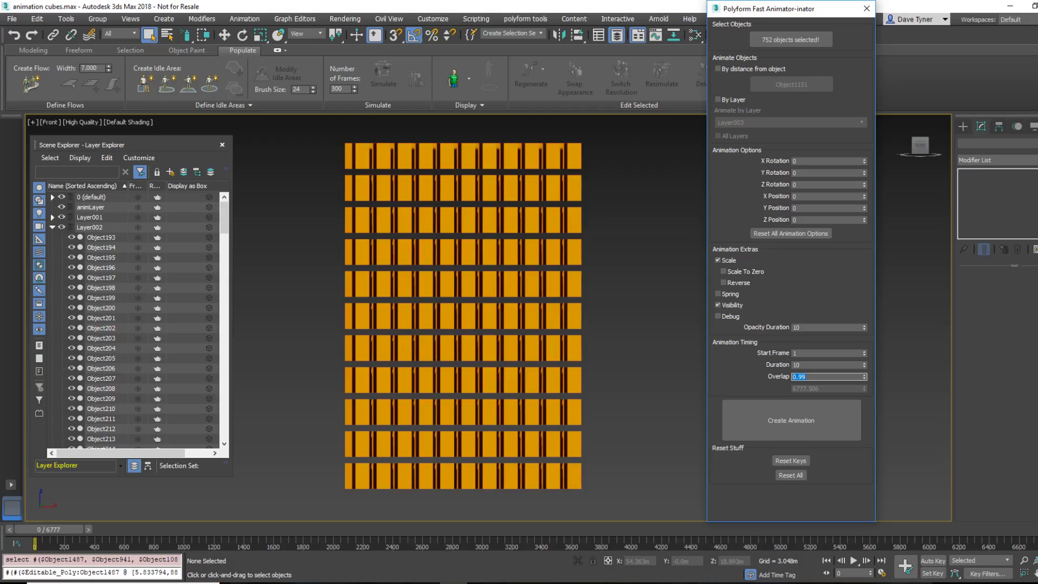
{"action": "type", "text": "9.9"}
{"action": "key", "text": "Return"}
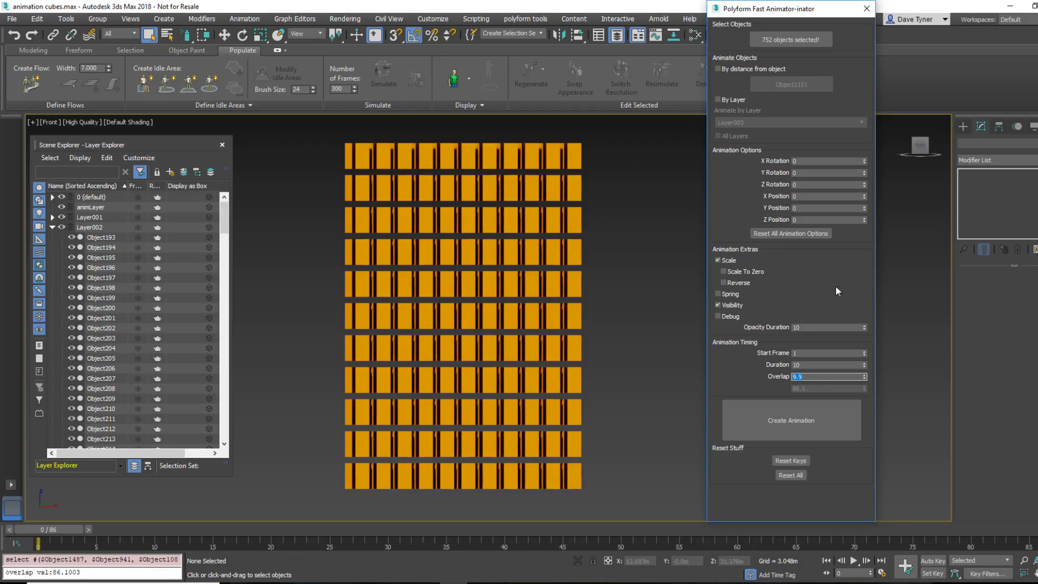
{"action": "left_click", "coordinate": [796, 432]}
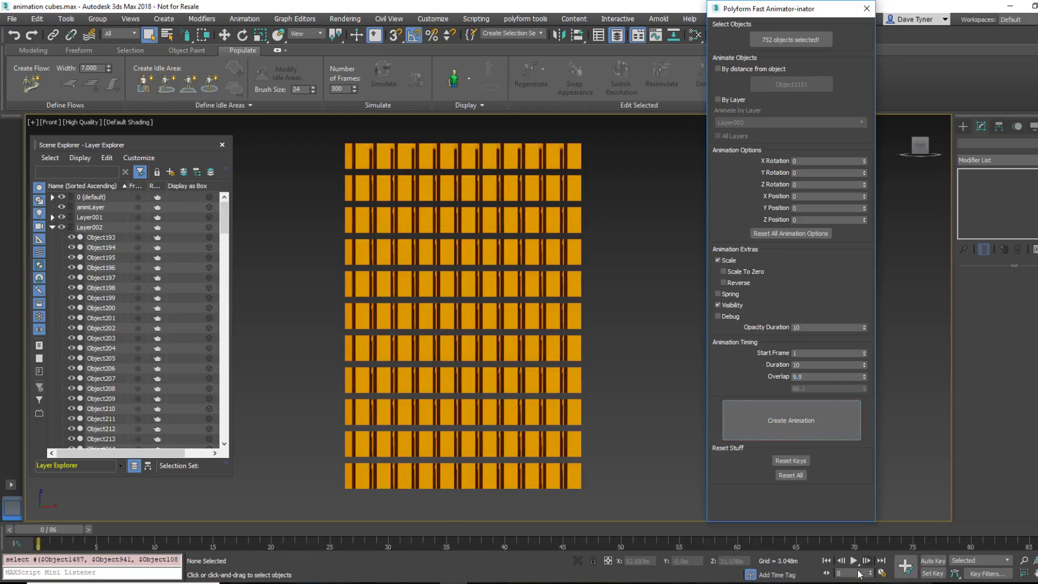
Play the 86-frame build, scrub to frame 37, and view the tower from three-quarters
{"action": "left_click", "coordinate": [853, 562]}
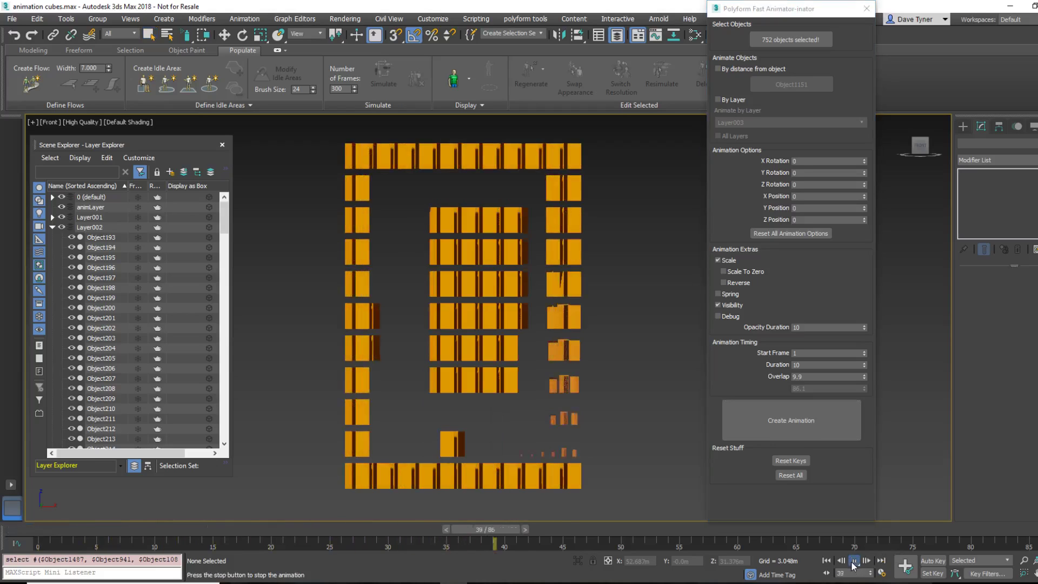
{"action": "left_click", "coordinate": [853, 562]}
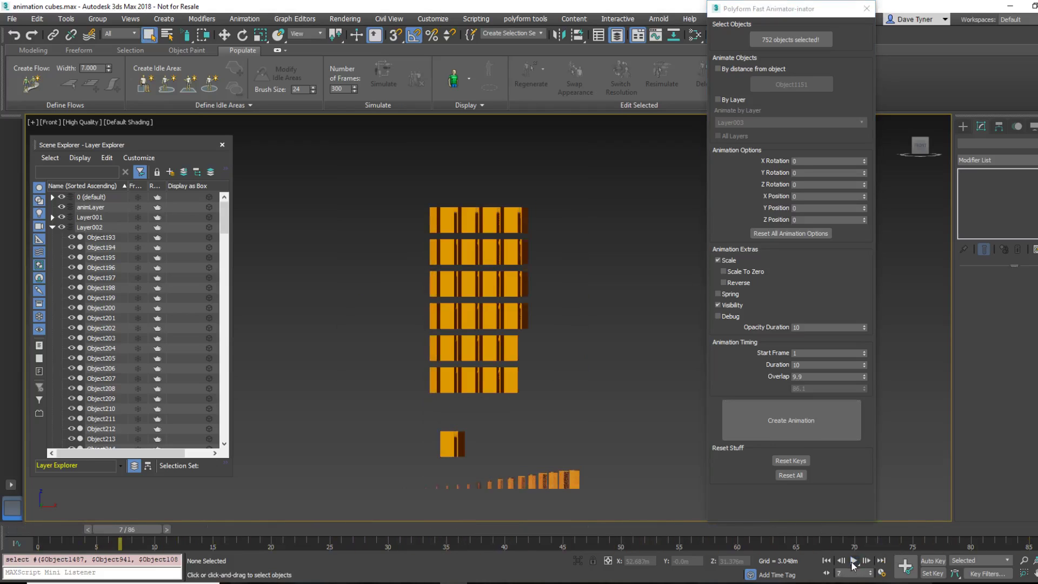
{"action": "left_click_drag", "start_coordinate": [111, 530], "coordinate": [1016, 540]}
{"action": "middle_click_drag", "start_coordinate": [624, 318], "coordinate": [594, 235], "text": "alt"}
{"action": "scroll", "coordinate": [565, 328], "scroll_direction": "down", "scroll_amount": 2}
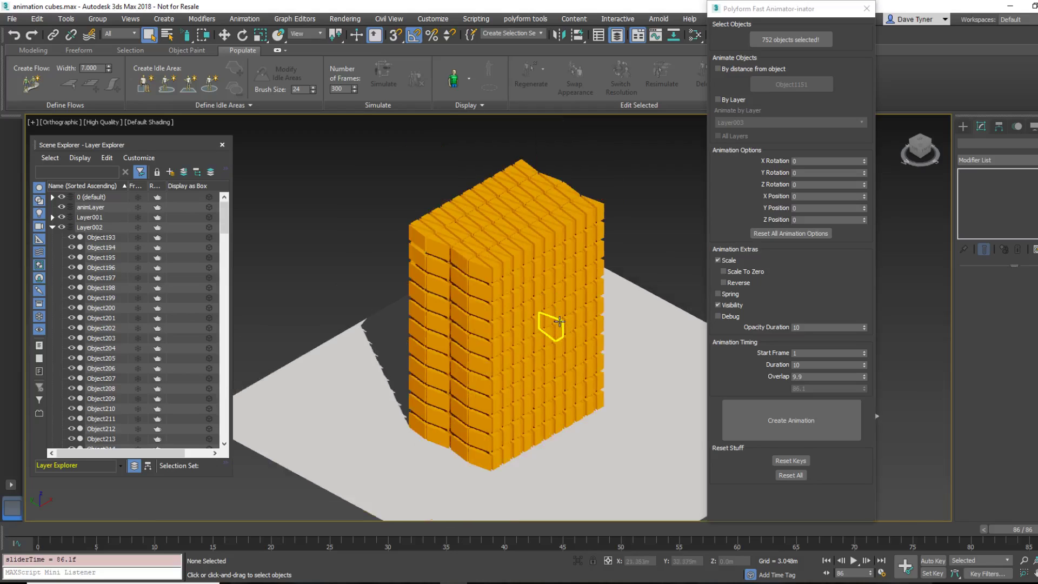